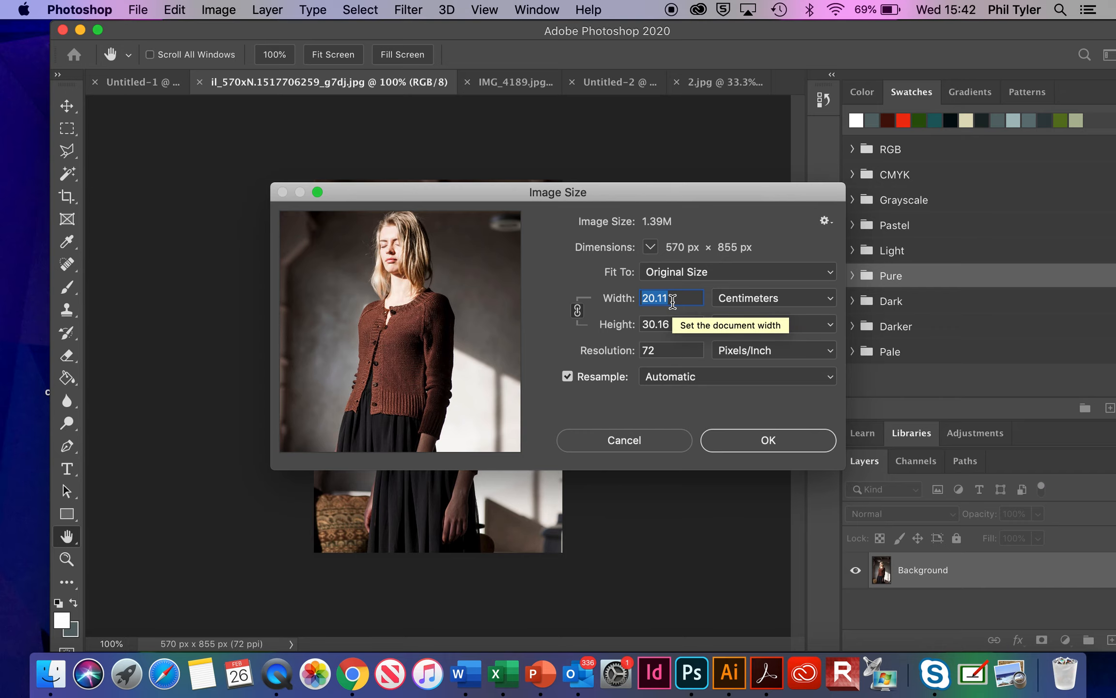
Step: Close the portrait's Image Size dialog and check the image size and resolution of 2.jpg
{"action": "left_click", "coordinate": [723, 441]}
{"action": "key", "text": "v"}
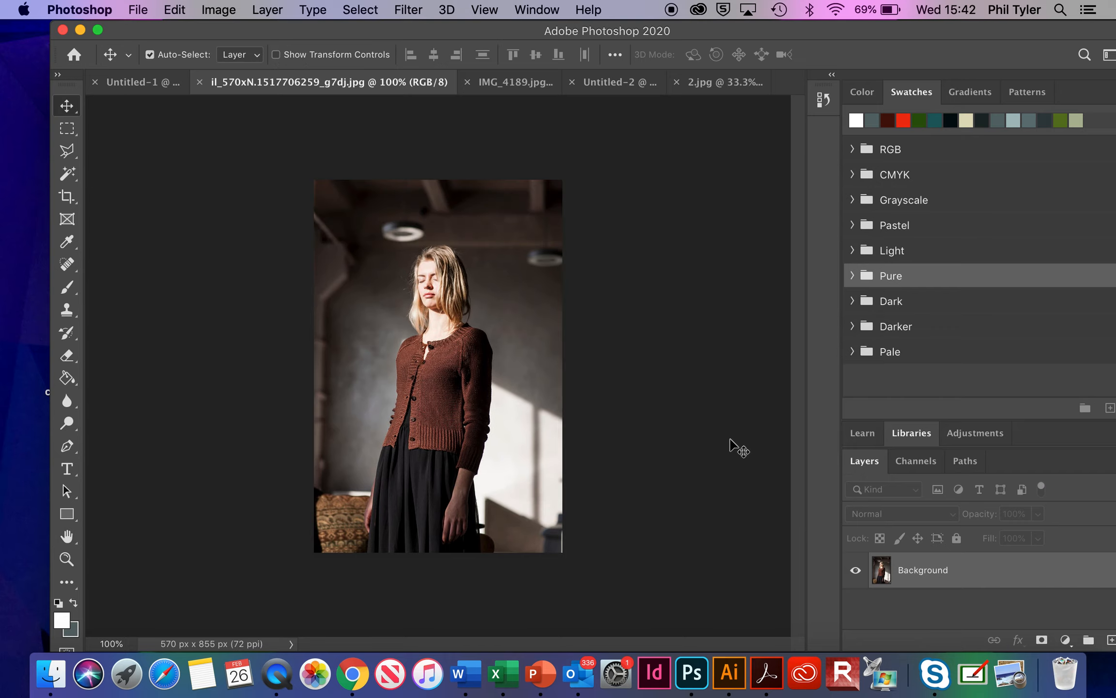
{"action": "left_click", "coordinate": [503, 82]}
{"action": "left_click", "coordinate": [628, 83]}
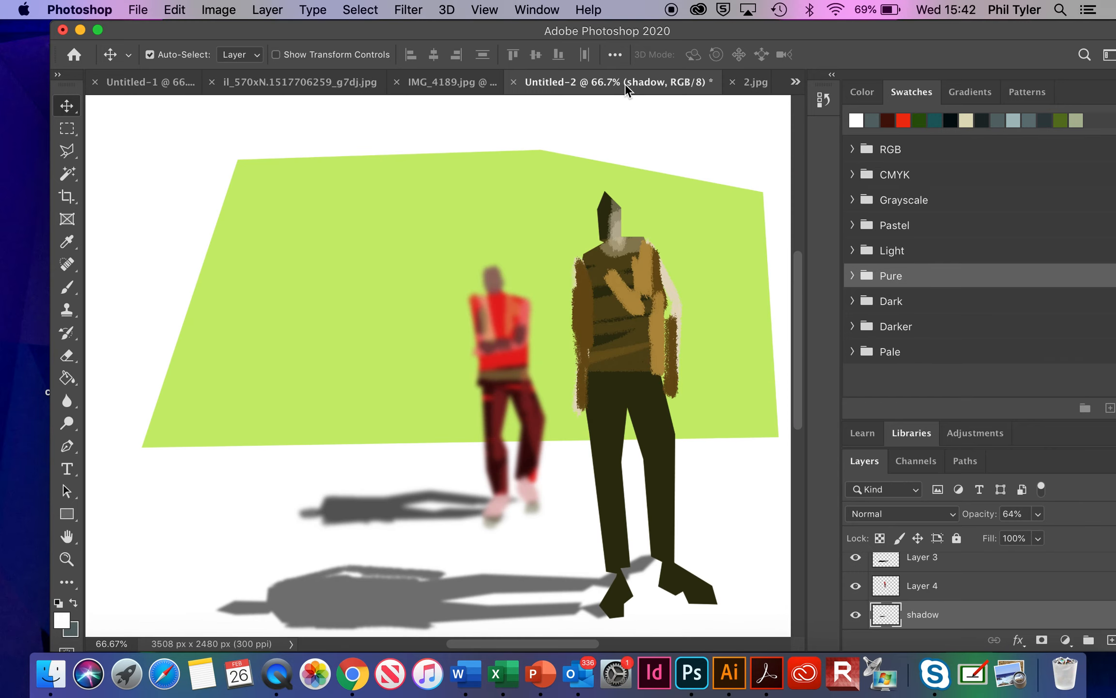
{"action": "left_click", "coordinate": [754, 83]}
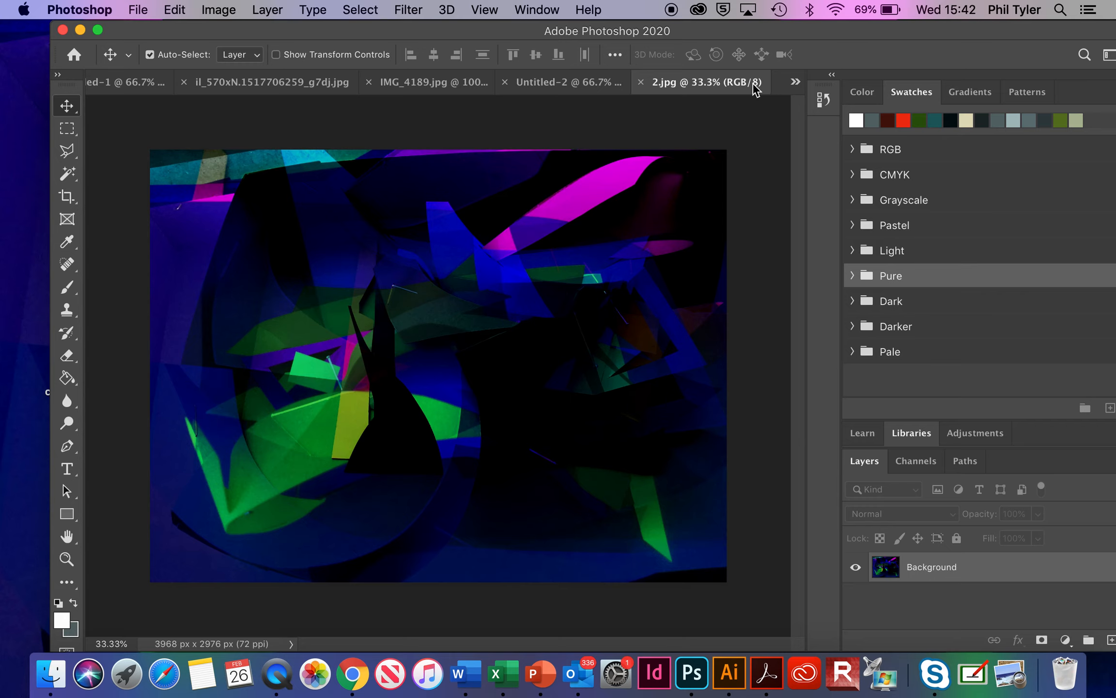
{"action": "left_click", "coordinate": [225, 10]}
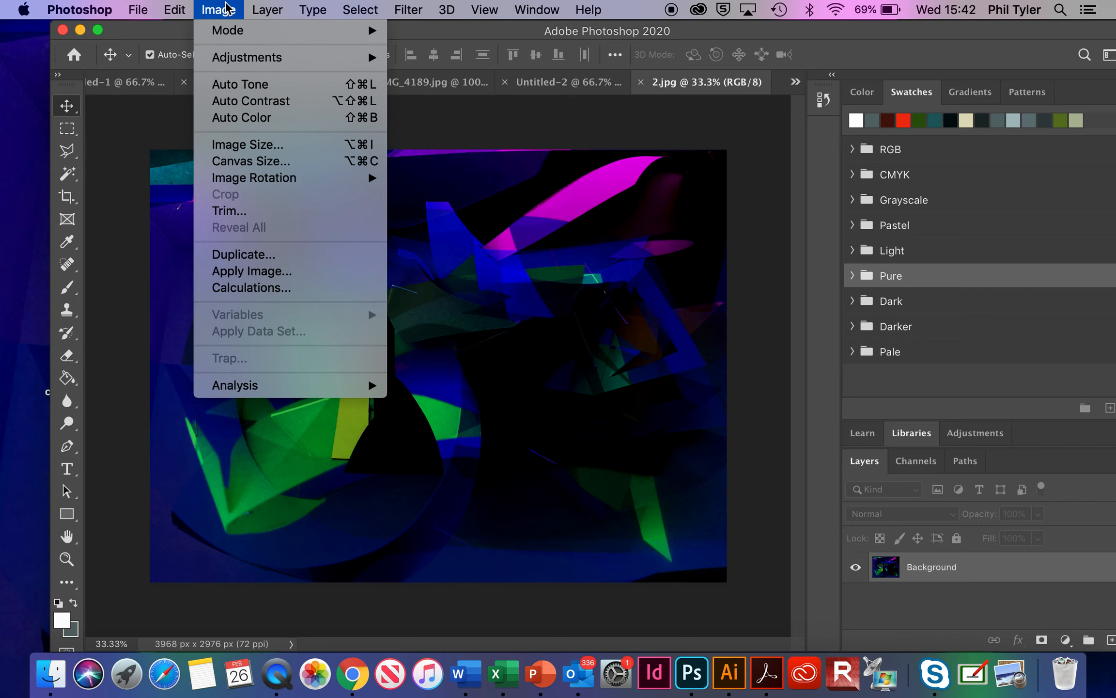
{"action": "left_click", "coordinate": [257, 146]}
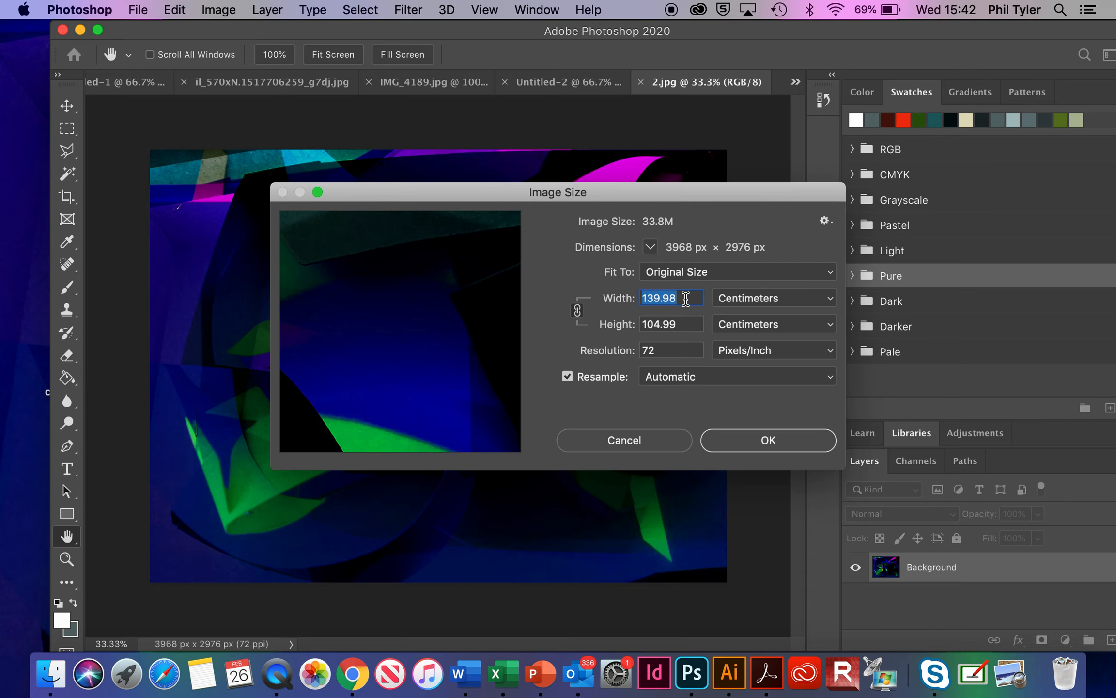
{"action": "left_click", "coordinate": [655, 439]}
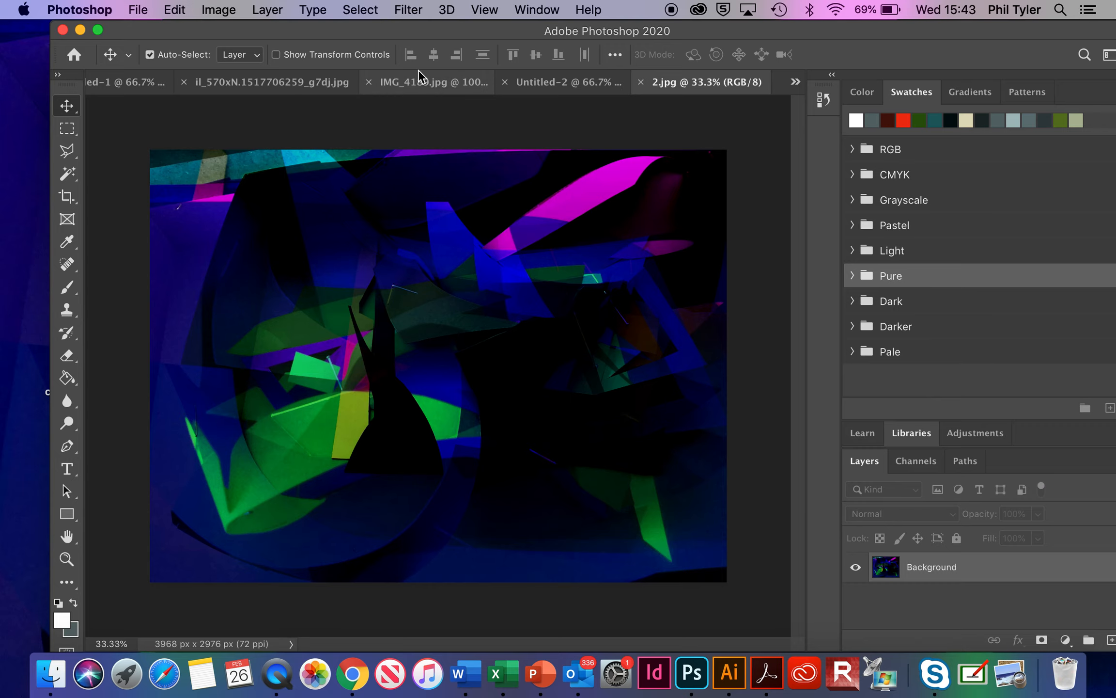
Step: Copy the entire portrait photo in il_570xN.1517706259_g7dj.jpg and paste it as a new layer above the Background
{"action": "left_click", "coordinate": [141, 82]}
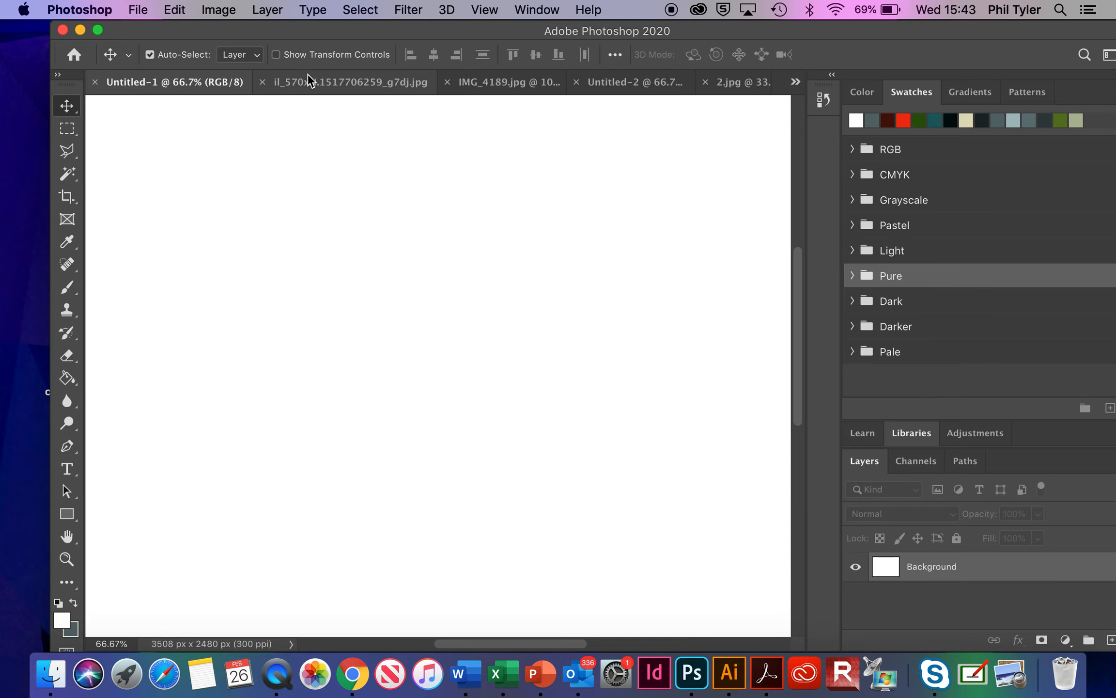
{"action": "left_click", "coordinate": [310, 82]}
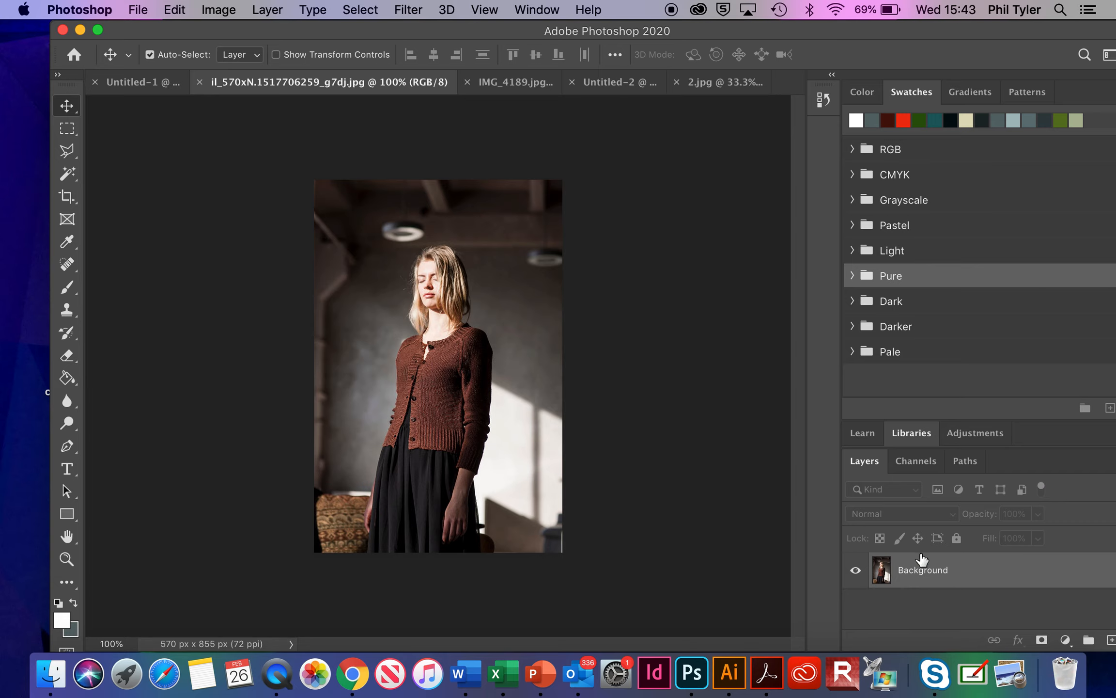
{"action": "key", "text": "super+a"}
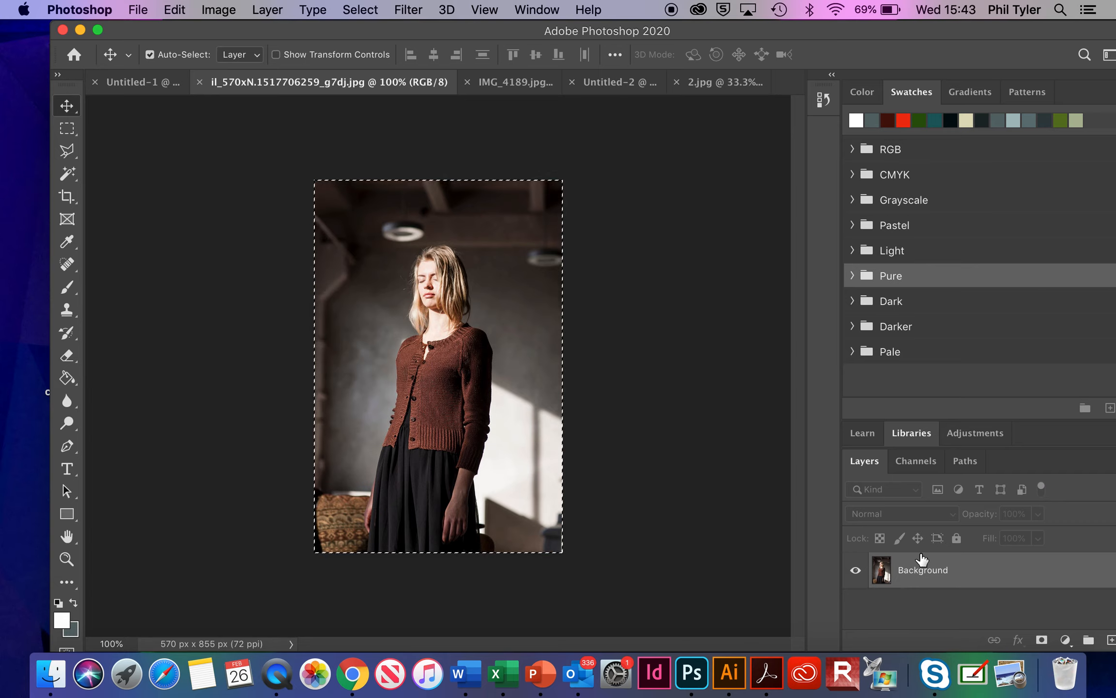
{"action": "key", "text": "super+c"}
{"action": "key", "text": "super+v"}
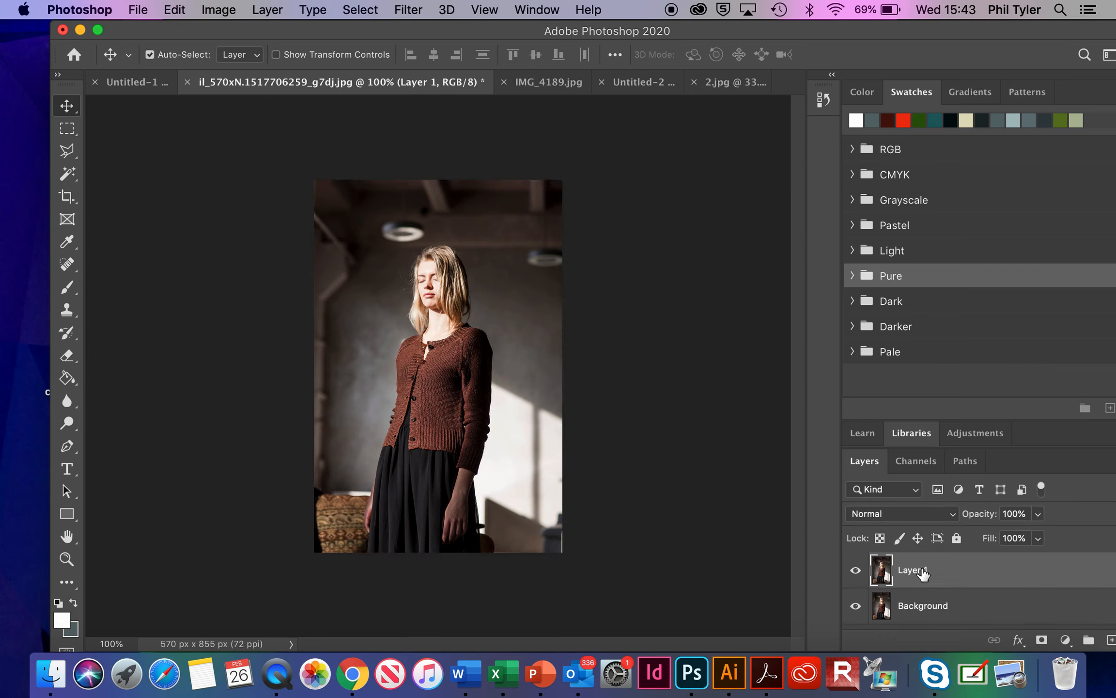
Step: Add an empty layer between the Background and the pasted photo copy, and make the photo copy the active layer
{"action": "left_click", "coordinate": [942, 605]}
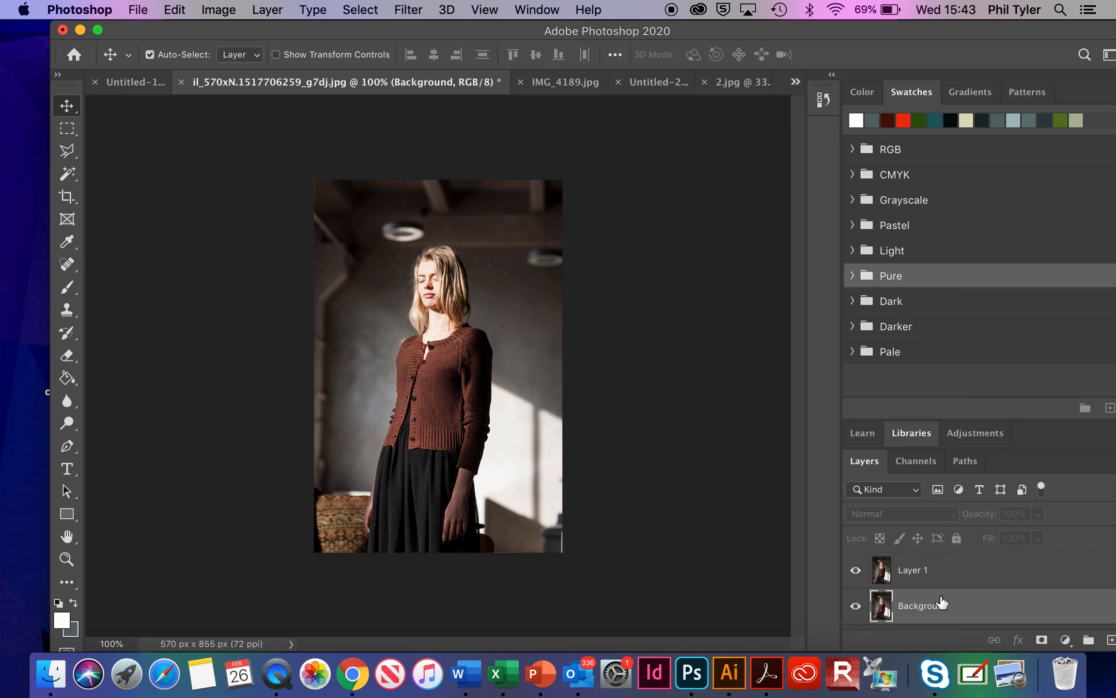
{"action": "left_click", "coordinate": [1111, 641]}
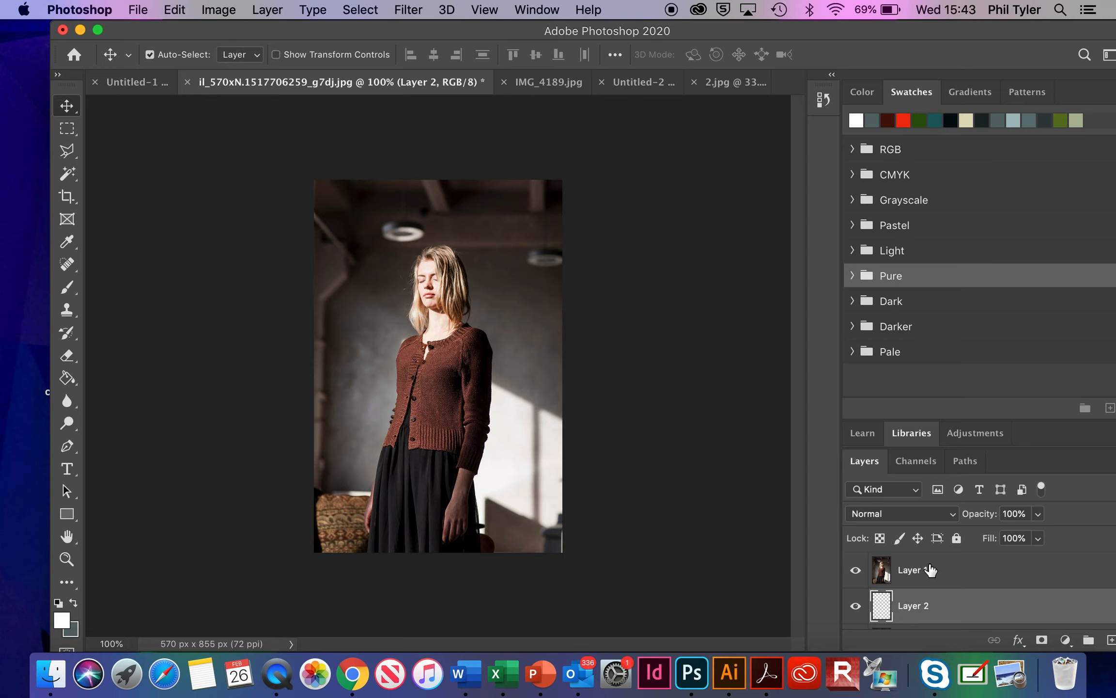
{"action": "scroll", "coordinate": [930, 571], "scroll_direction": "down", "scroll_amount": 2}
{"action": "scroll", "coordinate": [930, 569], "scroll_direction": "up", "scroll_amount": 1}
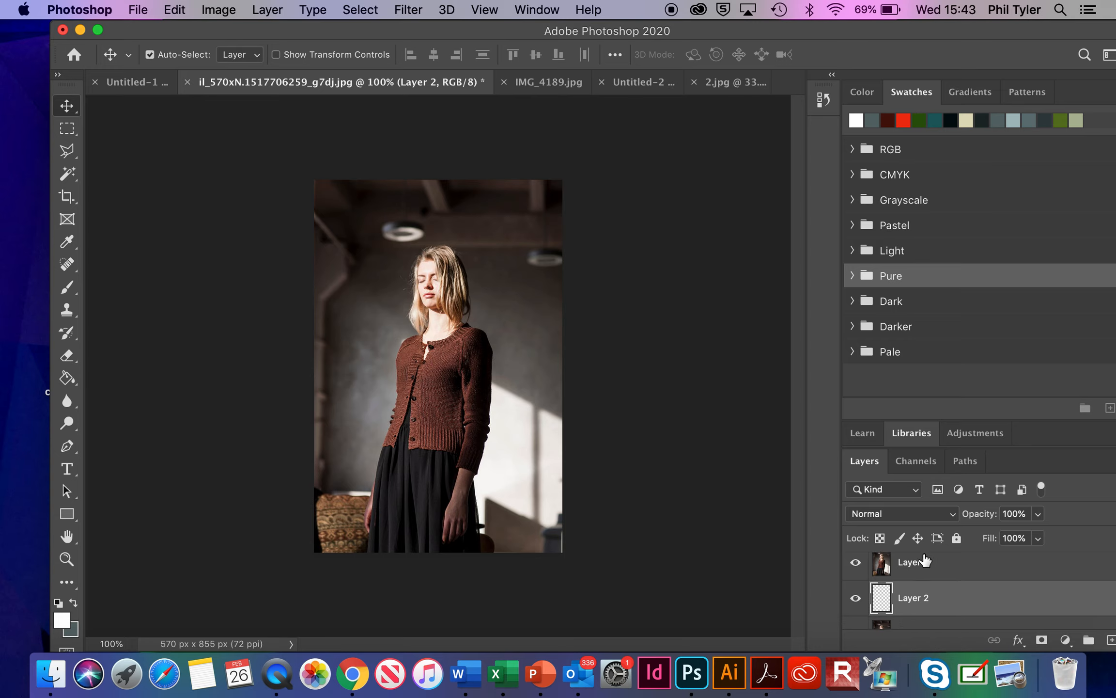
{"action": "left_click", "coordinate": [927, 565]}
{"action": "left_click", "coordinate": [919, 601]}
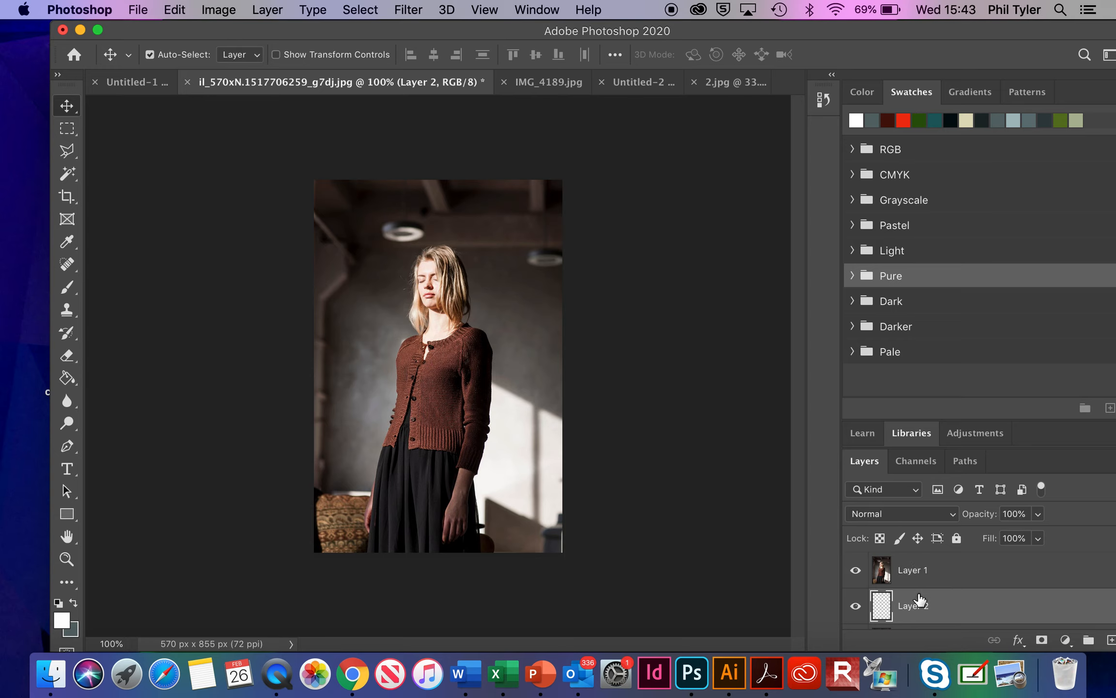
{"action": "left_click", "coordinate": [927, 570]}
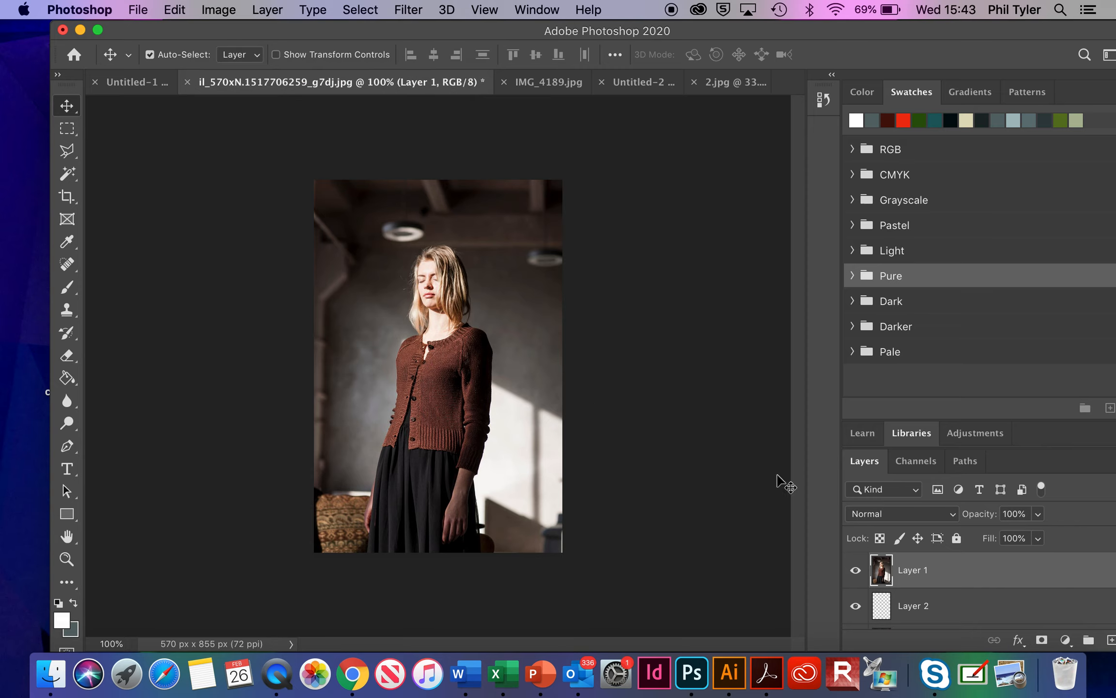
Step: Select the brown cardigan with the Quick Selection tool, subtracting the black skirt area at its open front
{"action": "left_click", "coordinate": [72, 170]}
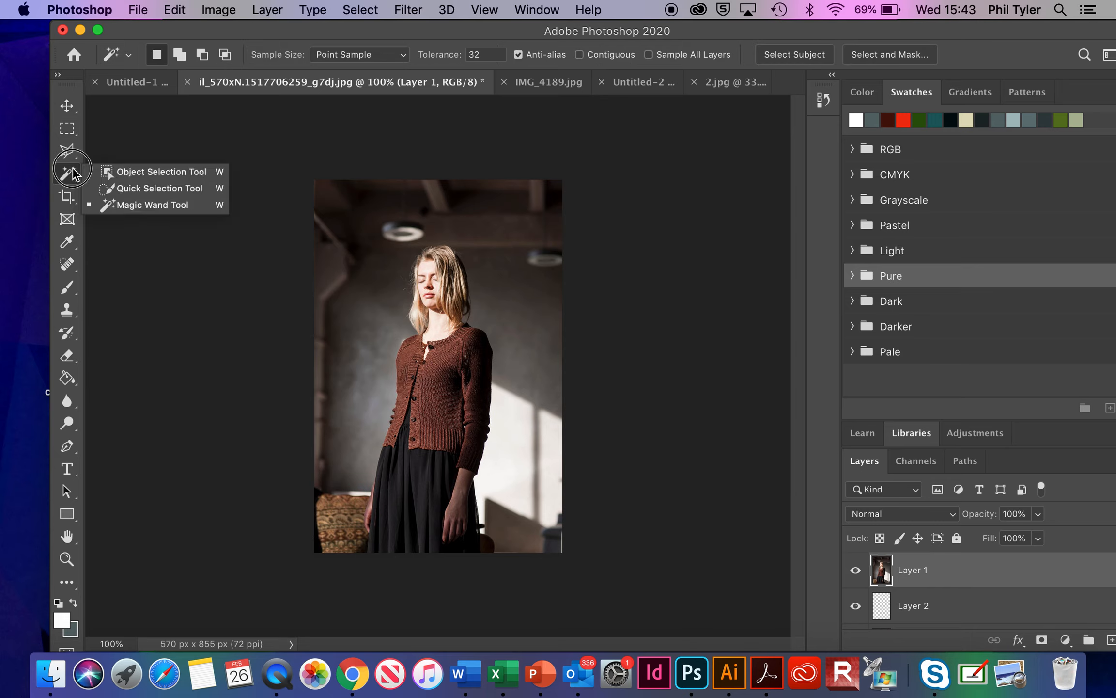
{"action": "left_click", "coordinate": [142, 189]}
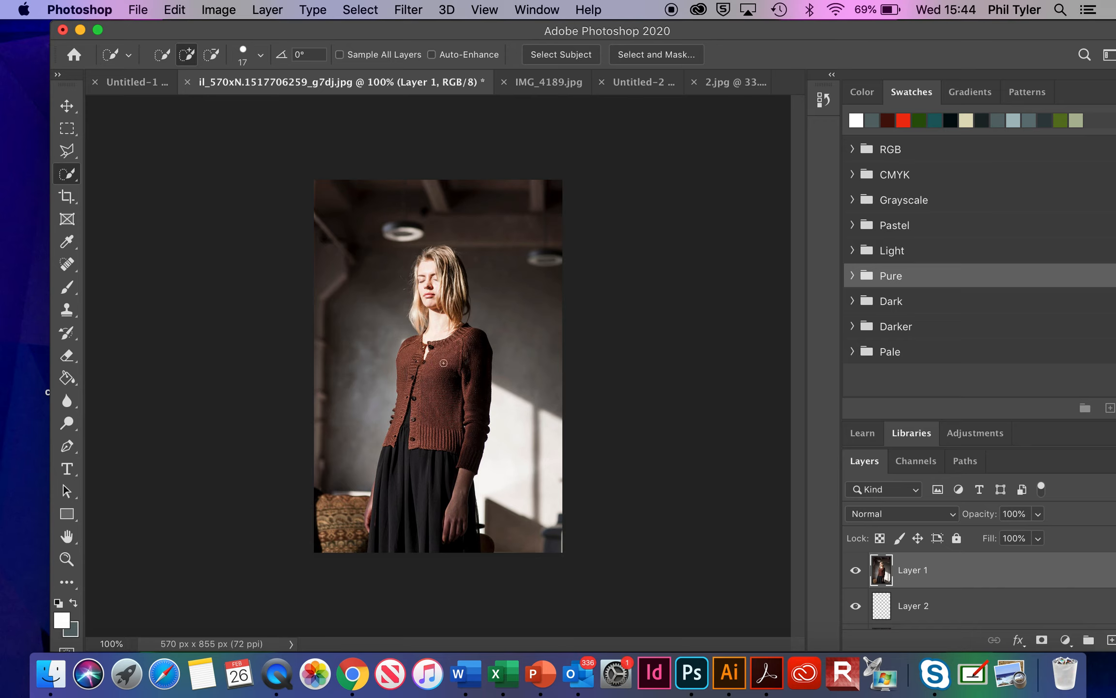
{"action": "mouse_move", "coordinate": [417, 345]}
{"action": "left_mouse_down"}
{"action": "mouse_move", "coordinate": [390, 439]}
{"action": "mouse_move", "coordinate": [469, 440]}
{"action": "mouse_move", "coordinate": [463, 389]}
{"action": "left_mouse_up"}
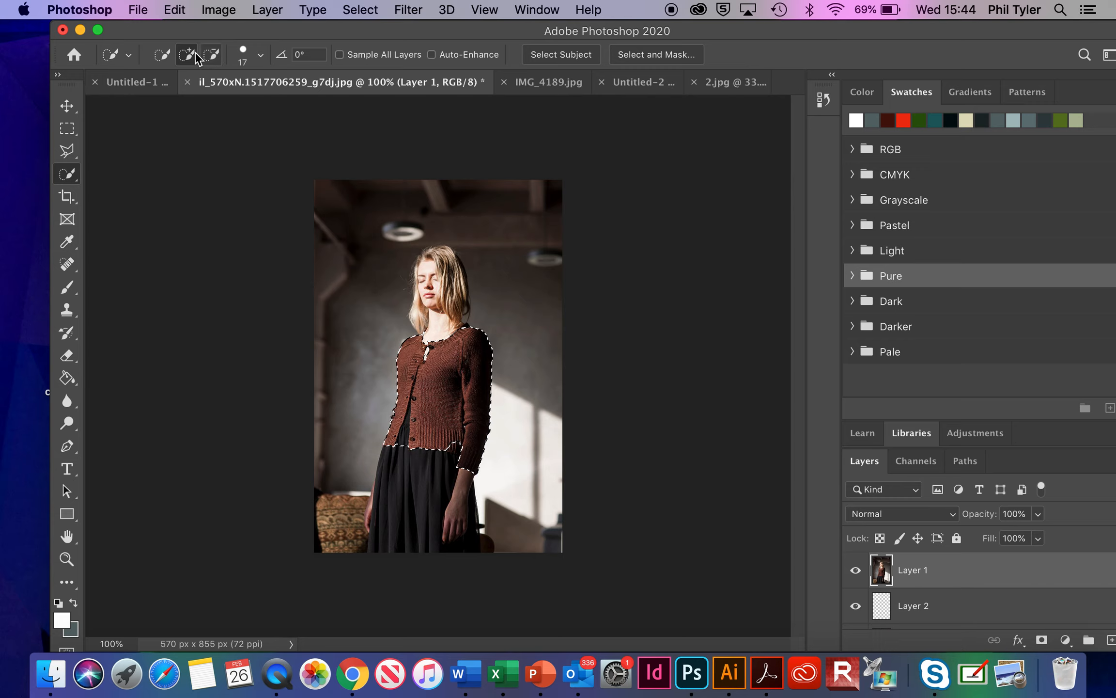
{"action": "left_click", "coordinate": [213, 55]}
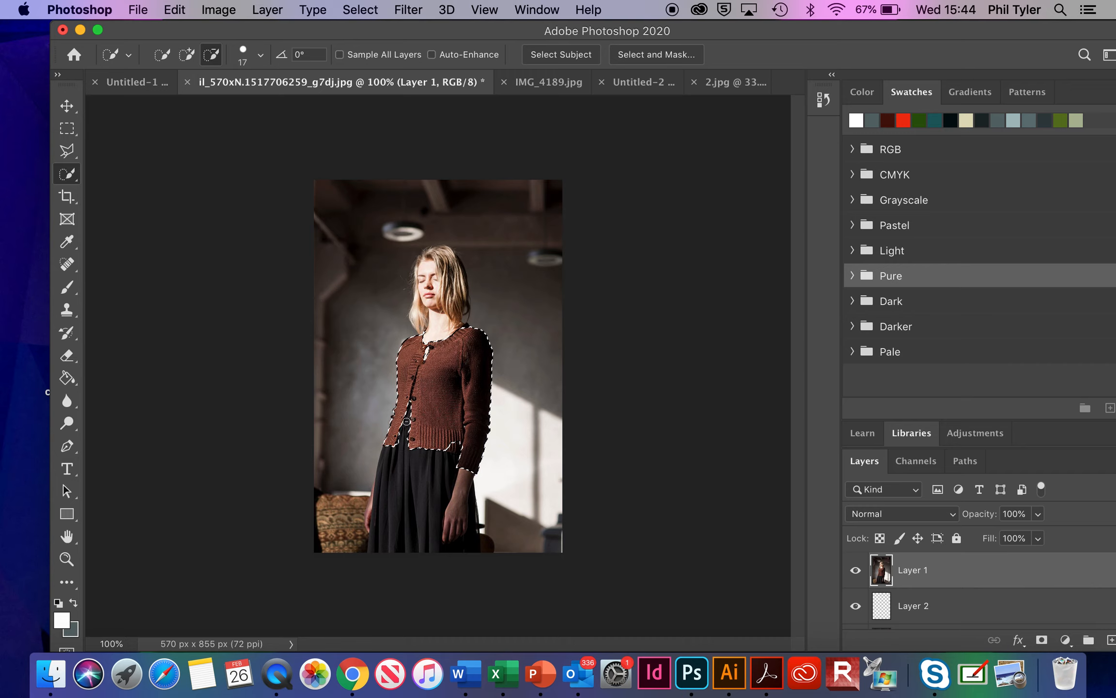
Step: Copy the selected cardigan to its own layer and hide Layer 1 and the Background
{"action": "key", "text": "super+j"}
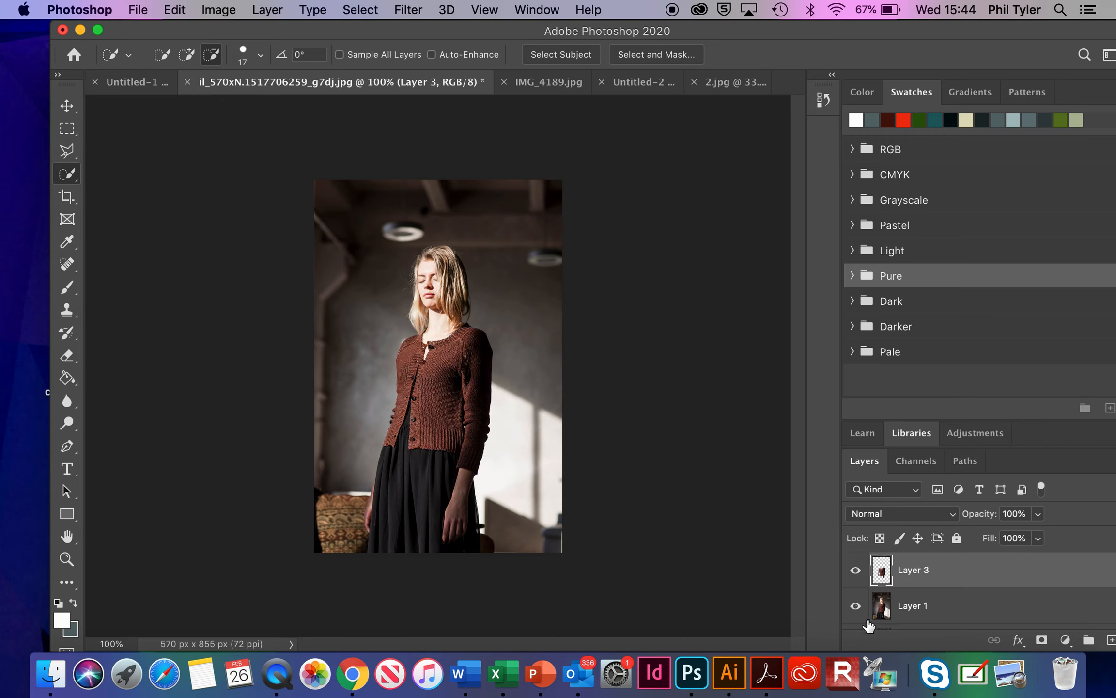
{"action": "left_click", "coordinate": [855, 606]}
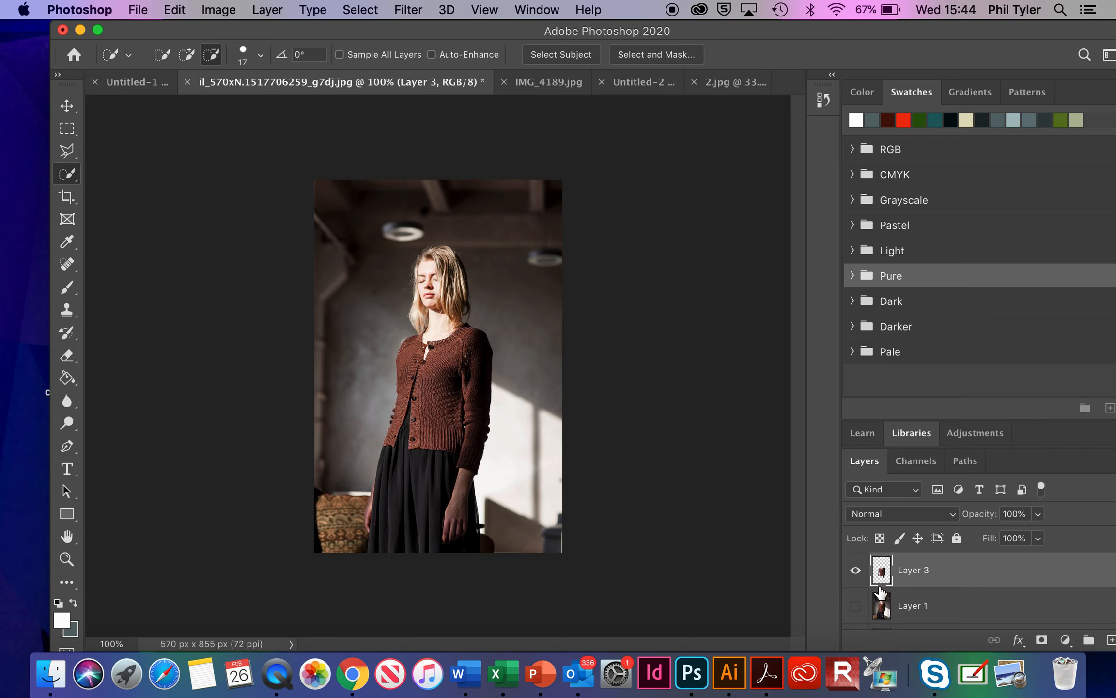
{"action": "scroll", "coordinate": [884, 587], "scroll_direction": "down", "scroll_amount": 2}
{"action": "left_click", "coordinate": [857, 615]}
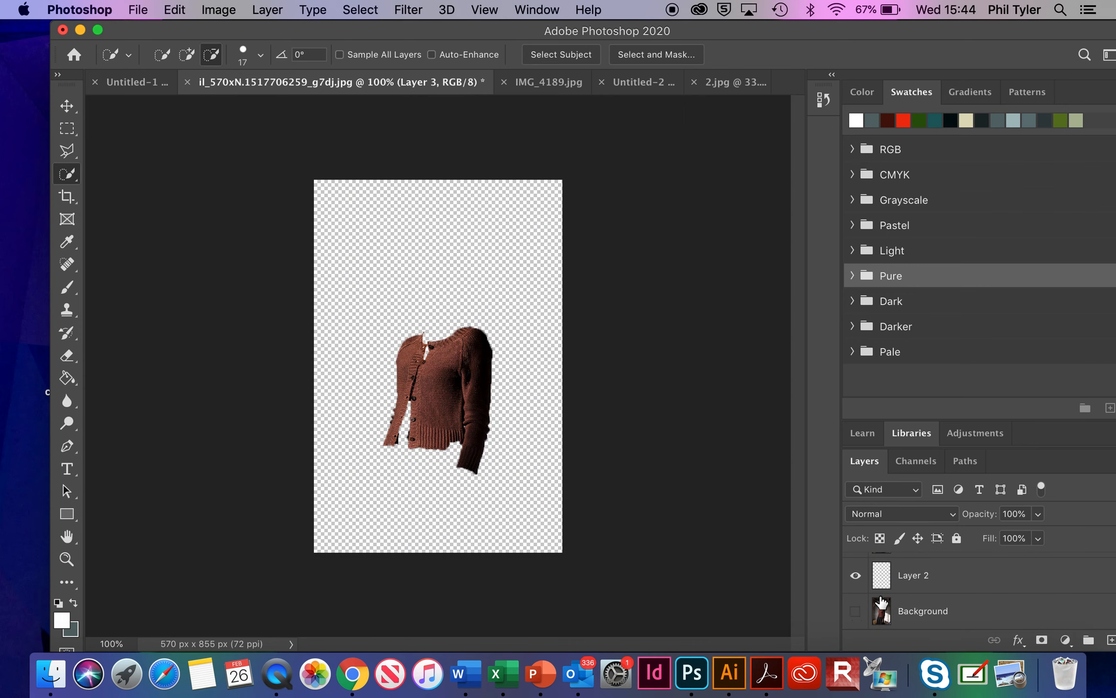
{"action": "scroll", "coordinate": [878, 600], "scroll_direction": "up", "scroll_amount": 2}
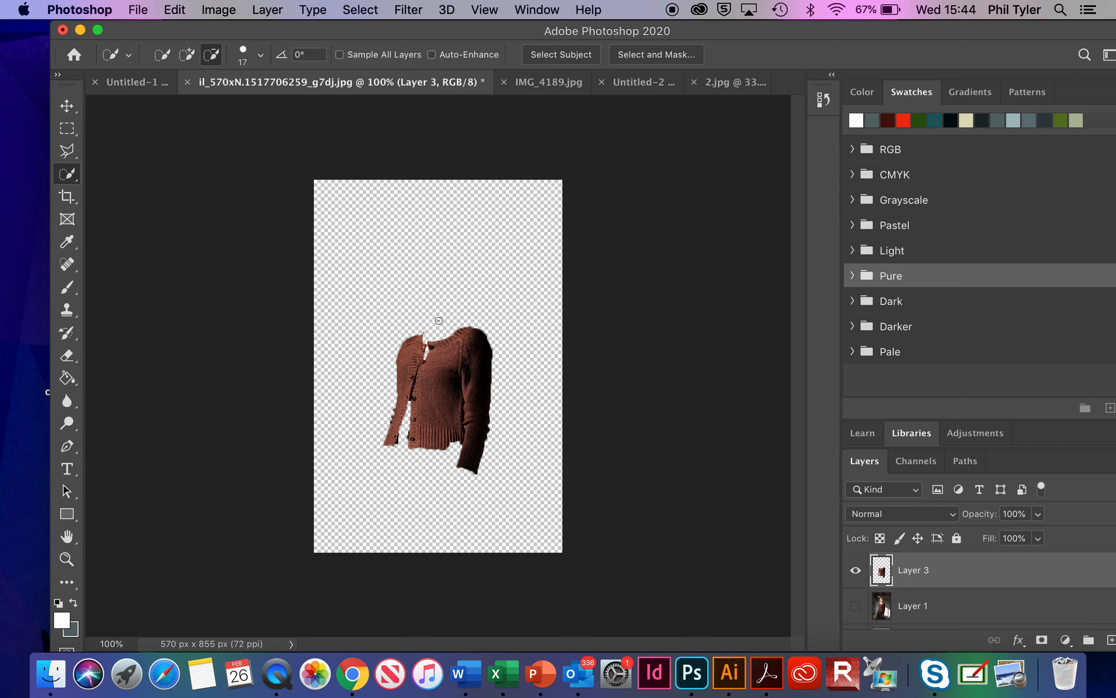
Step: Load the isolated cardigan layer's outline as a selection
{"action": "left_click", "coordinate": [361, 9]}
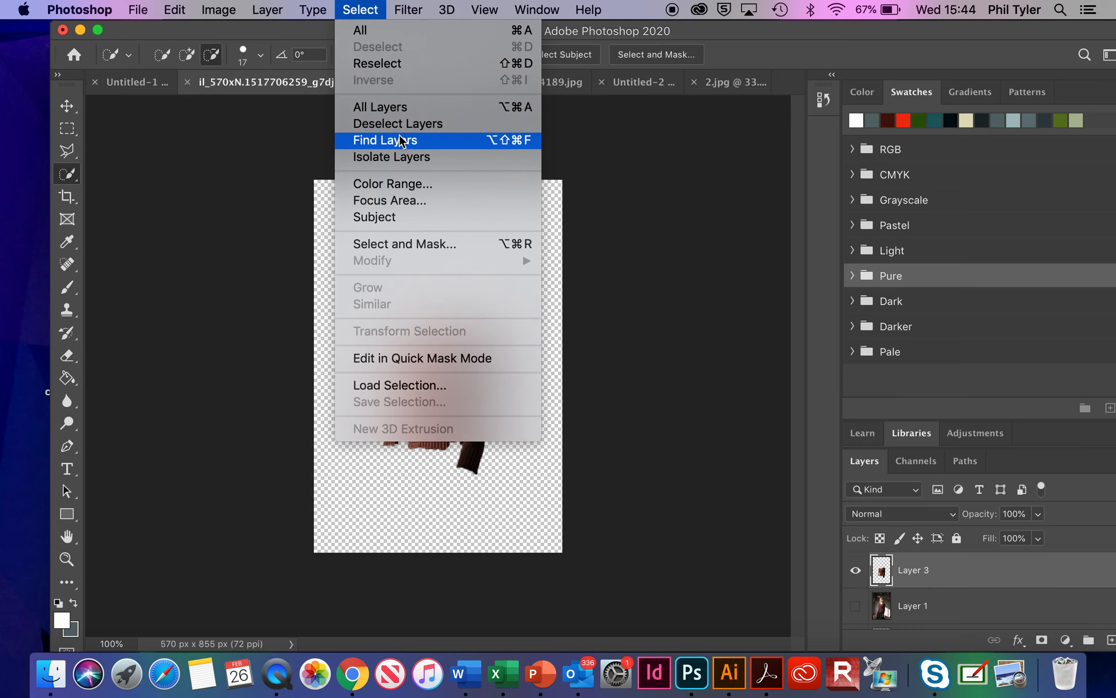
{"action": "left_click", "coordinate": [417, 384]}
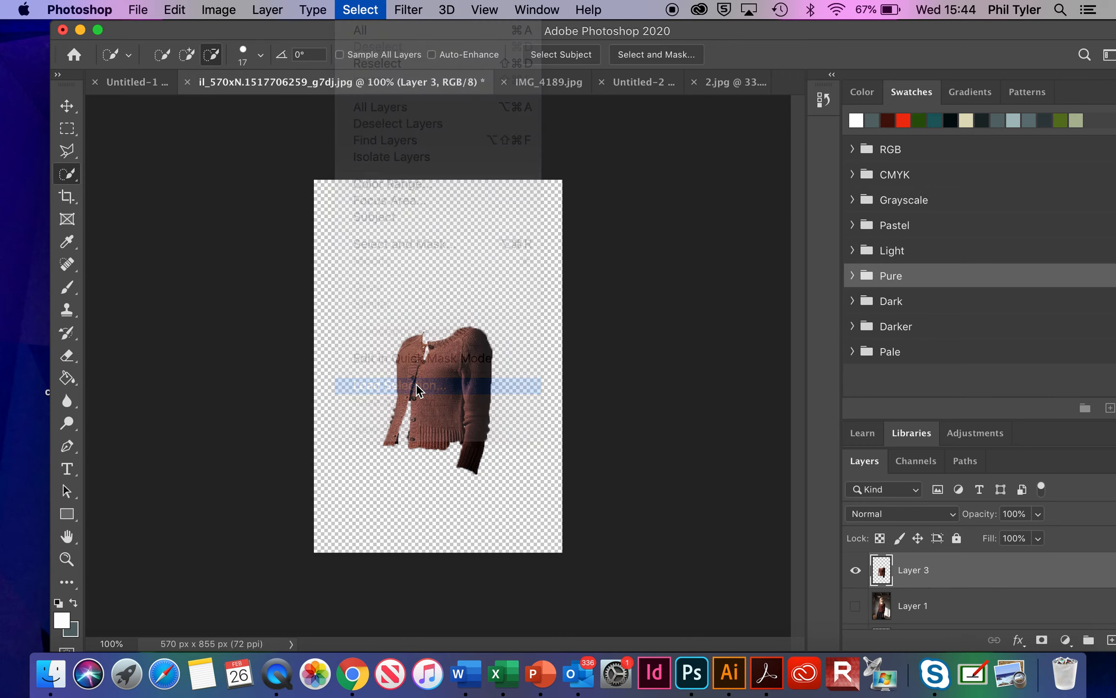
{"action": "left_click", "coordinate": [707, 241]}
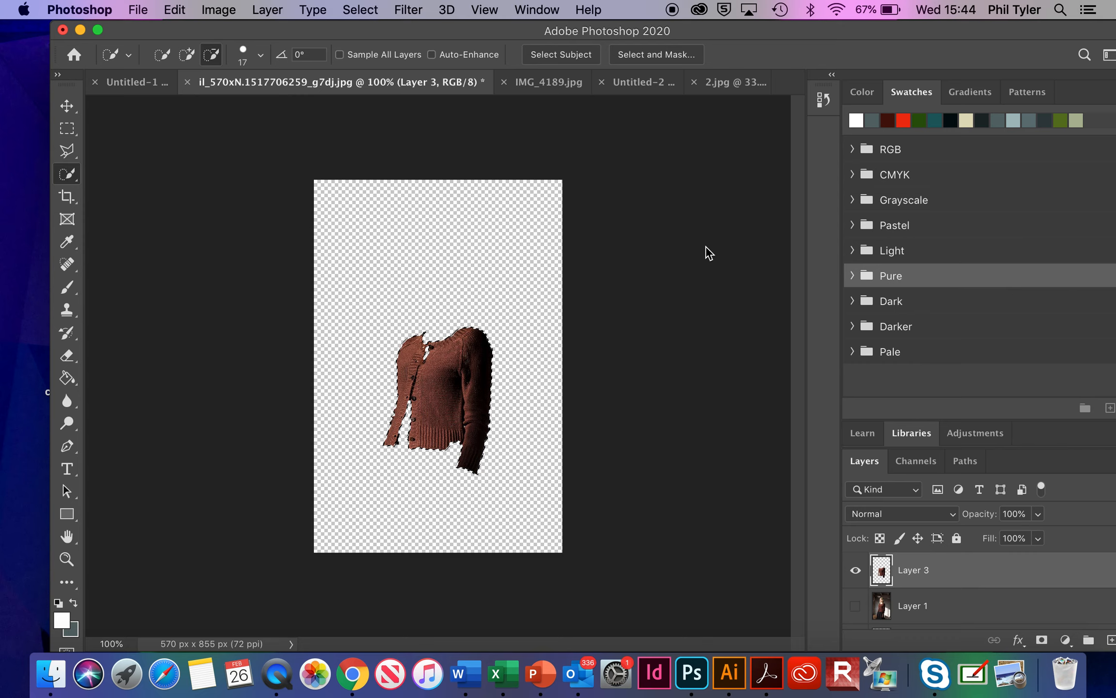
Step: Show Layer 1, delete the selected cardigan area from it, and hide the separate cardigan layer
{"action": "left_click", "coordinate": [913, 605]}
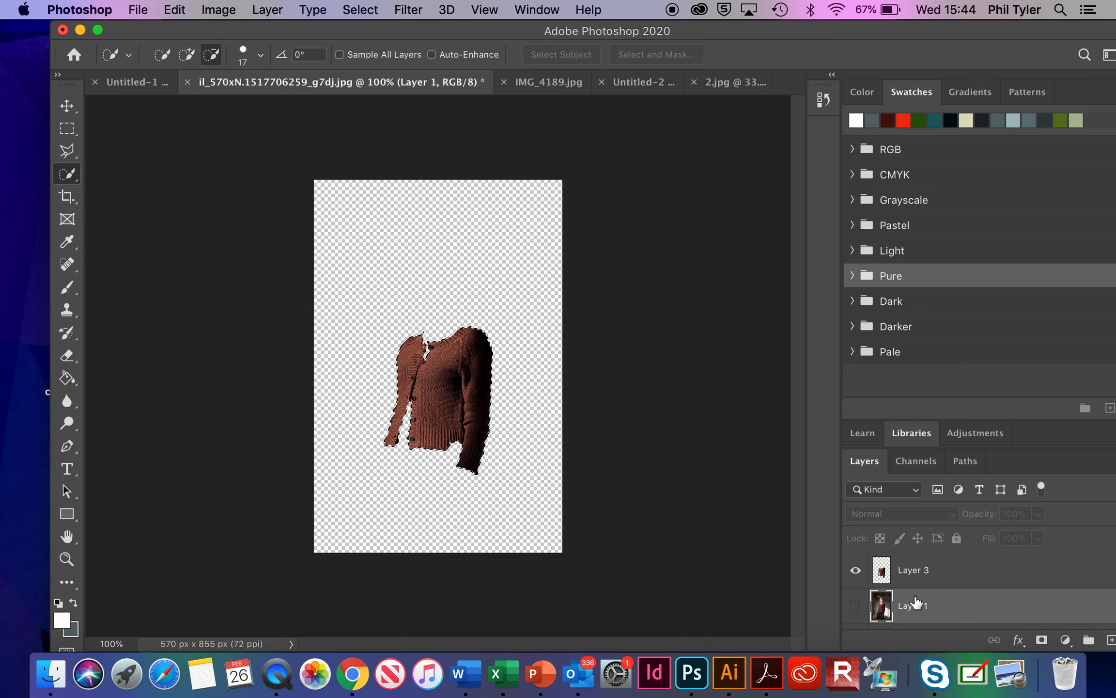
{"action": "scroll", "coordinate": [916, 600], "scroll_direction": "down", "scroll_amount": 1}
{"action": "scroll", "coordinate": [915, 601], "scroll_direction": "up", "scroll_amount": 1}
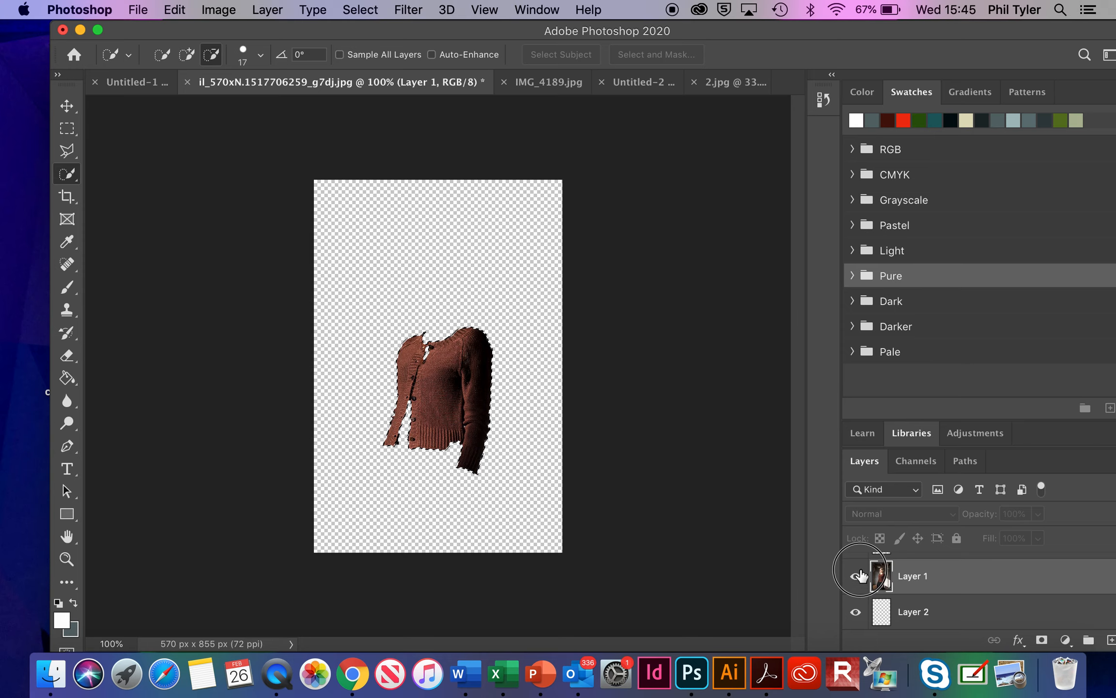
{"action": "left_click", "coordinate": [857, 575]}
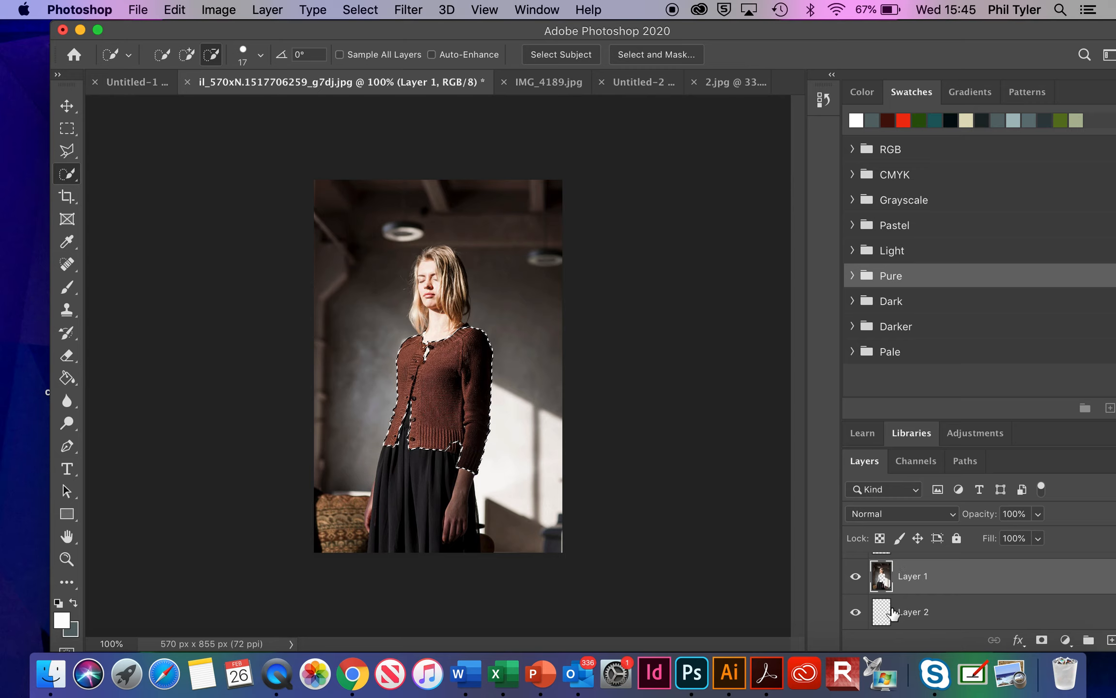
{"action": "scroll", "coordinate": [898, 611], "scroll_direction": "up", "scroll_amount": 1}
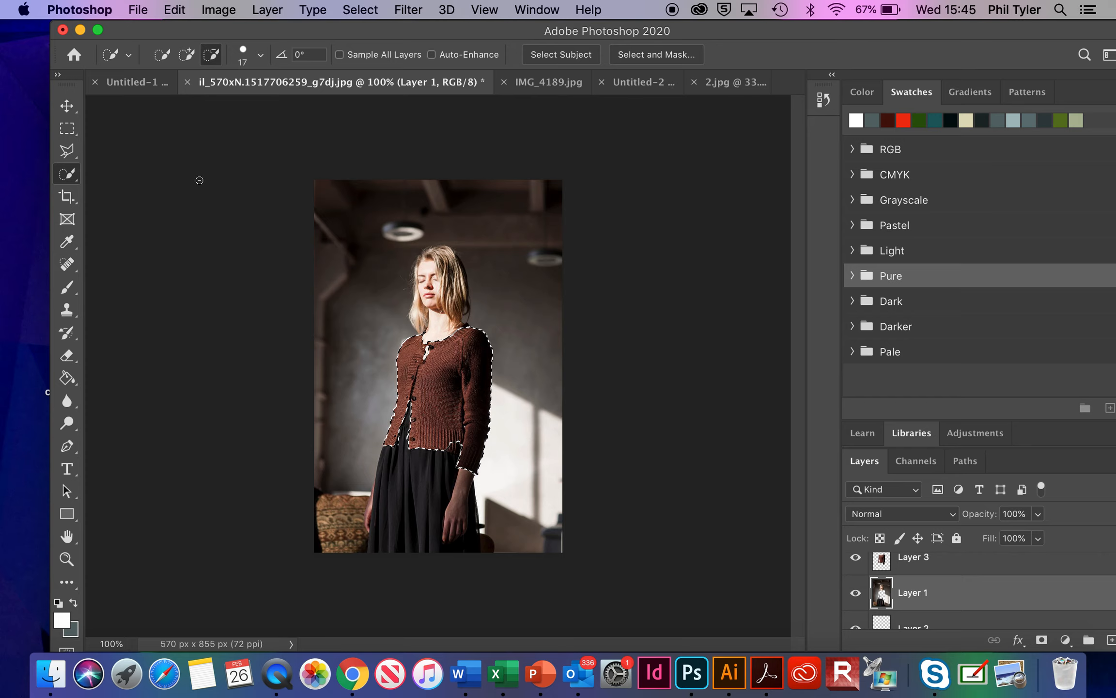
{"action": "left_click", "coordinate": [67, 105]}
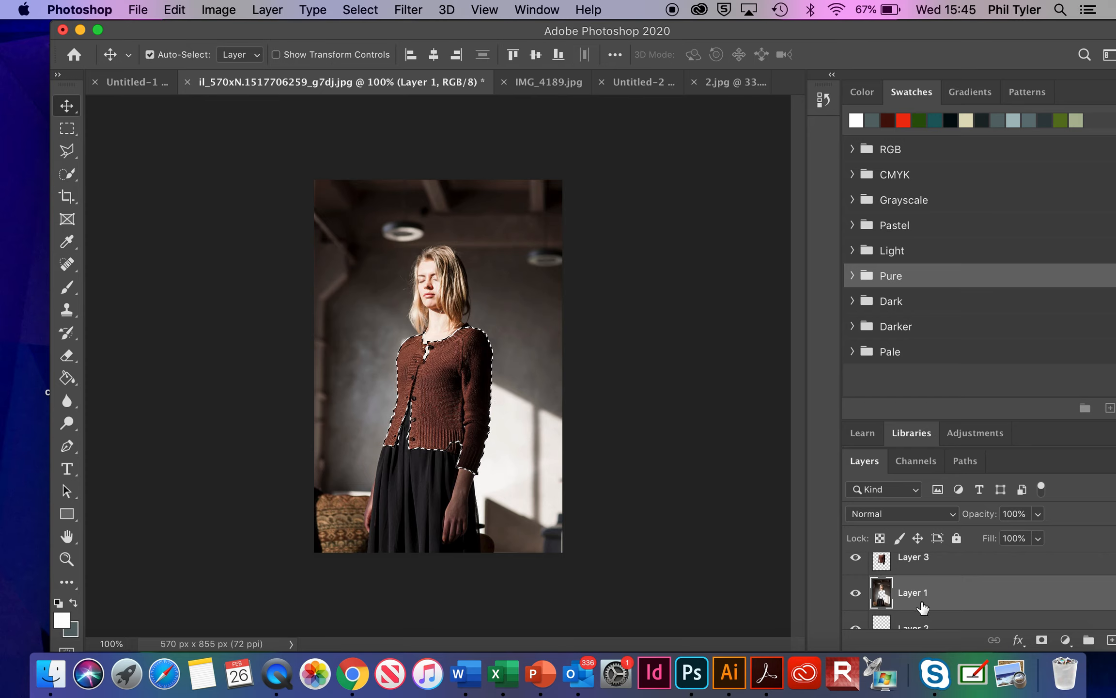
{"action": "left_click", "coordinate": [855, 560]}
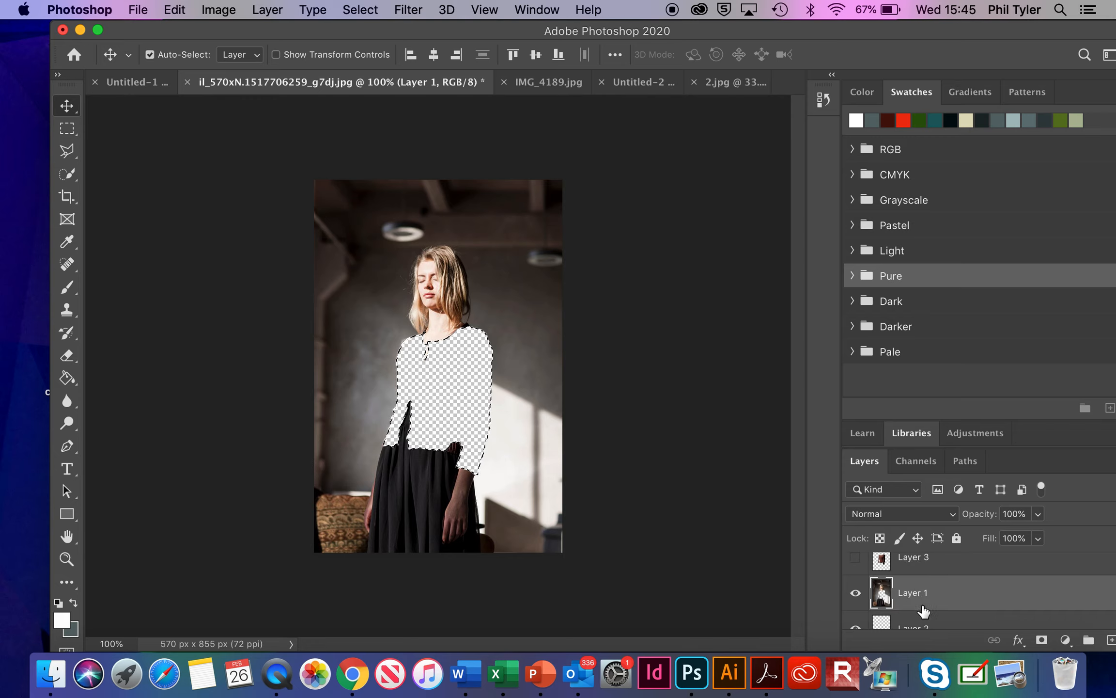
Step: Copy the entire abstract image from 2.jpg and paste it into Layer 2 of the portrait document, beneath the cut-out photo
{"action": "scroll", "coordinate": [920, 613], "scroll_direction": "down", "scroll_amount": 3}
{"action": "left_click", "coordinate": [923, 575]}
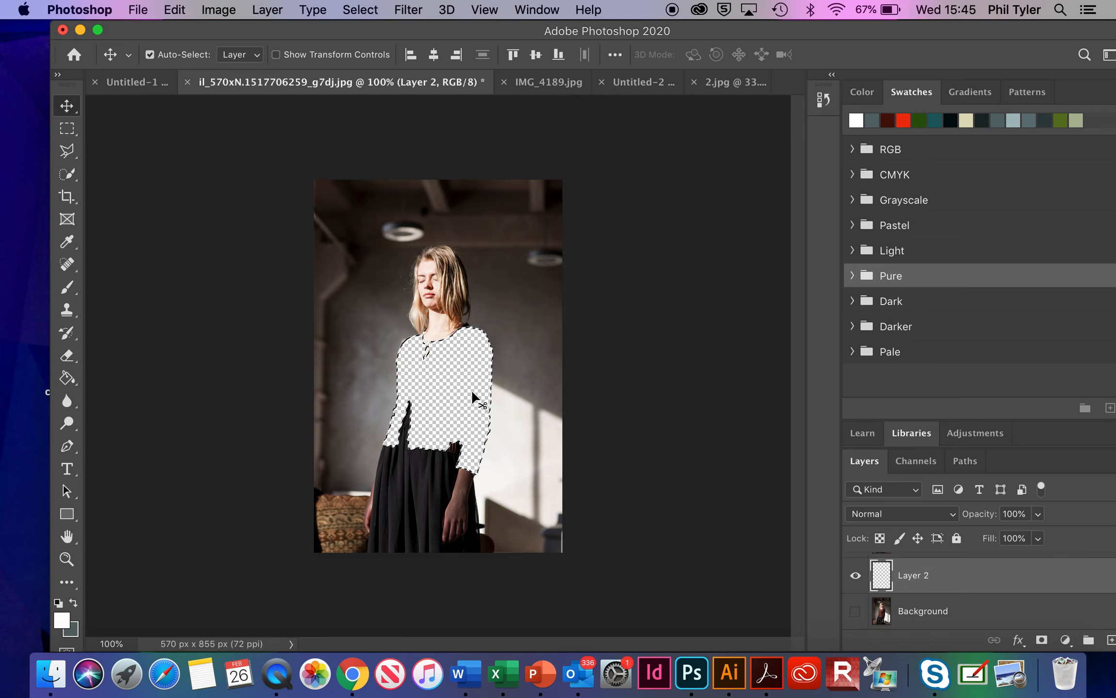
{"action": "left_click", "coordinate": [644, 85]}
{"action": "left_click", "coordinate": [743, 83]}
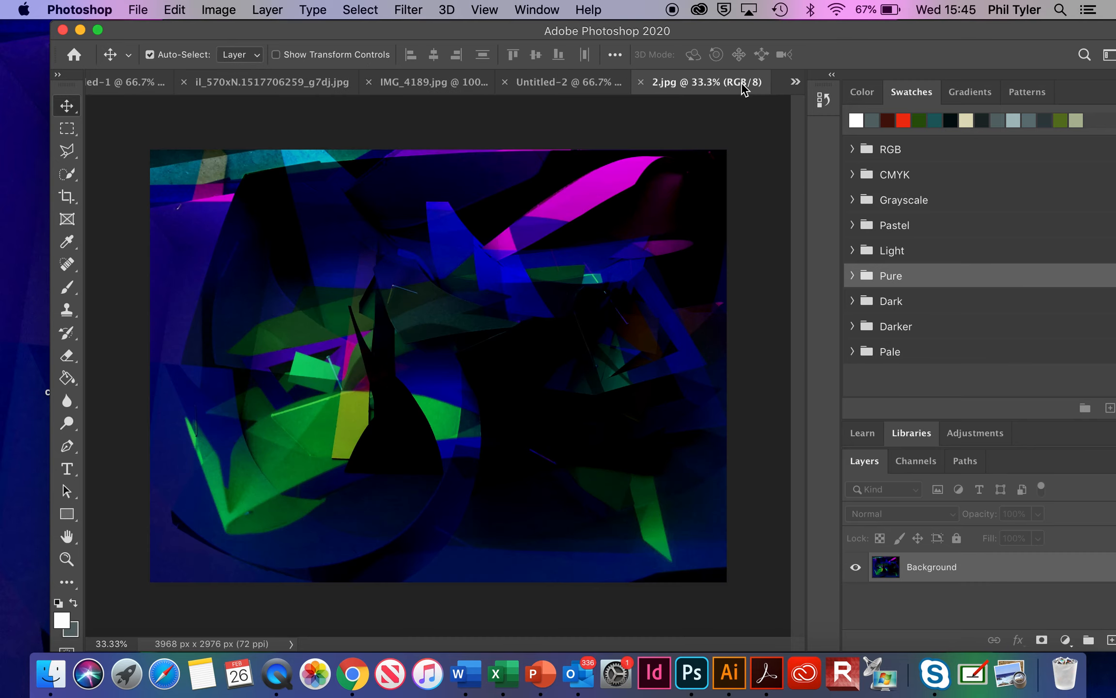
{"action": "key", "text": "super+a"}
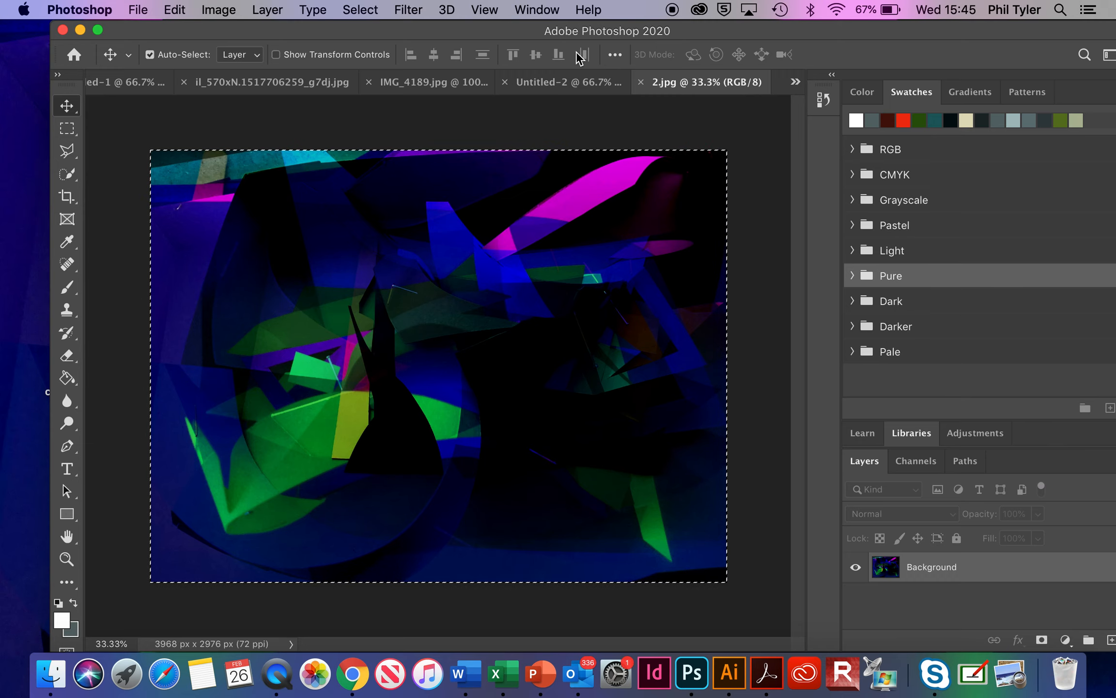
{"action": "left_click", "coordinate": [442, 81]}
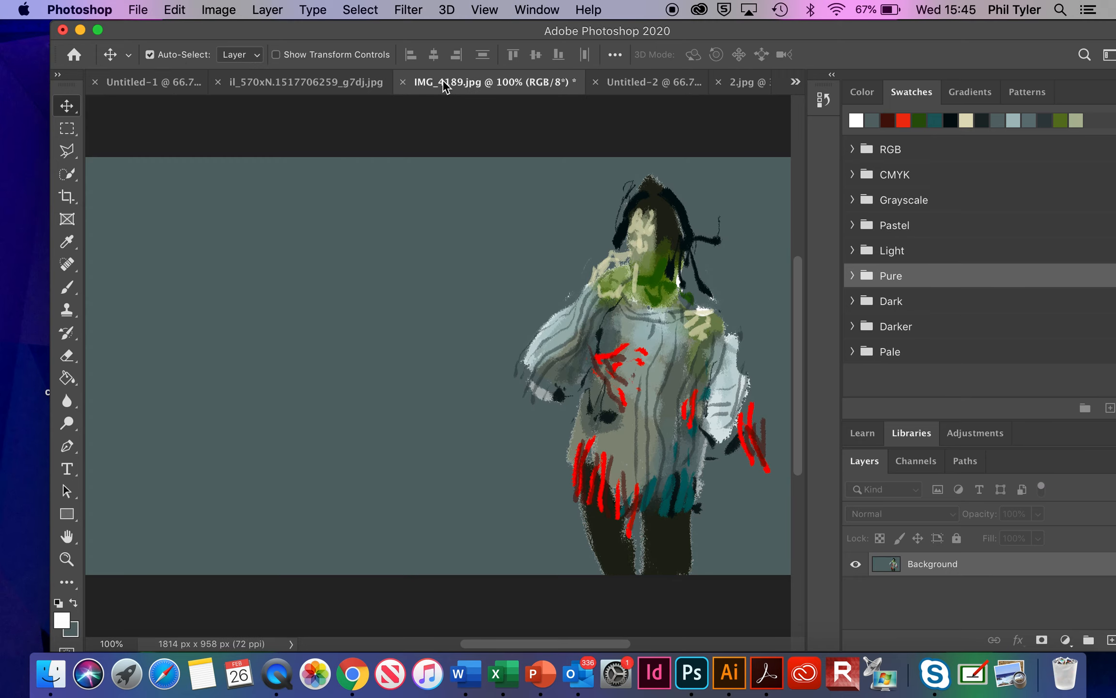
{"action": "left_click", "coordinate": [279, 83]}
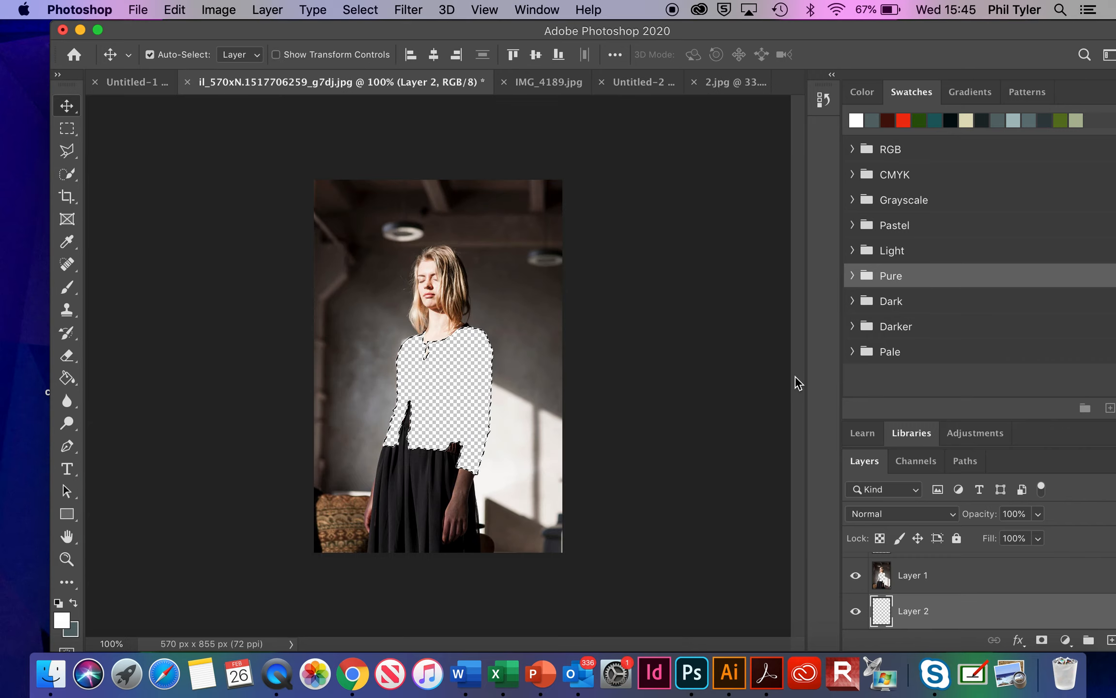
{"action": "key", "text": "super+v"}
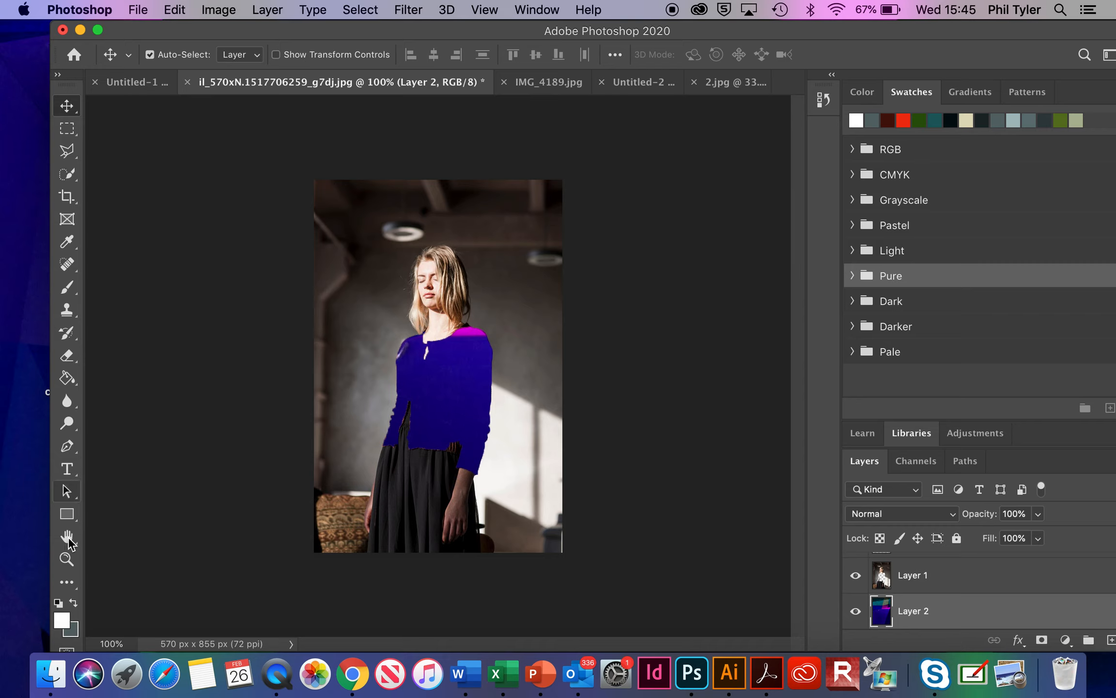
Step: Scale the pasted pattern on Layer 2 proportionally down to about 27% so more of its design shows through the cardigan shape
{"action": "left_click", "coordinate": [67, 560]}
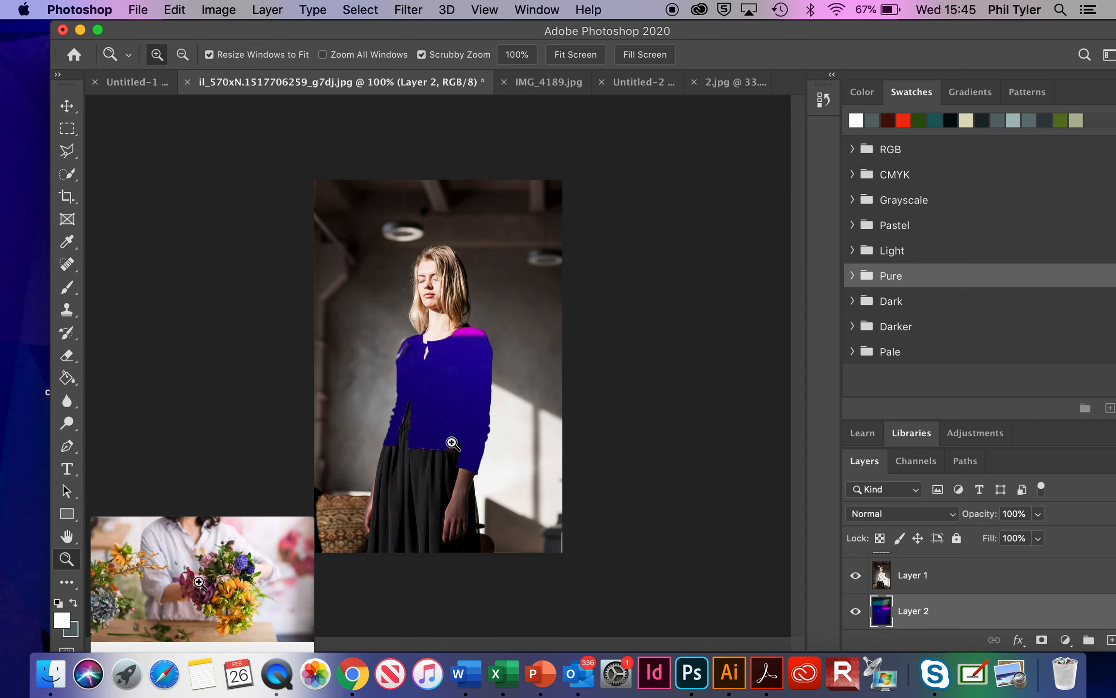
{"action": "left_click", "coordinate": [446, 402], "text": "alt"}
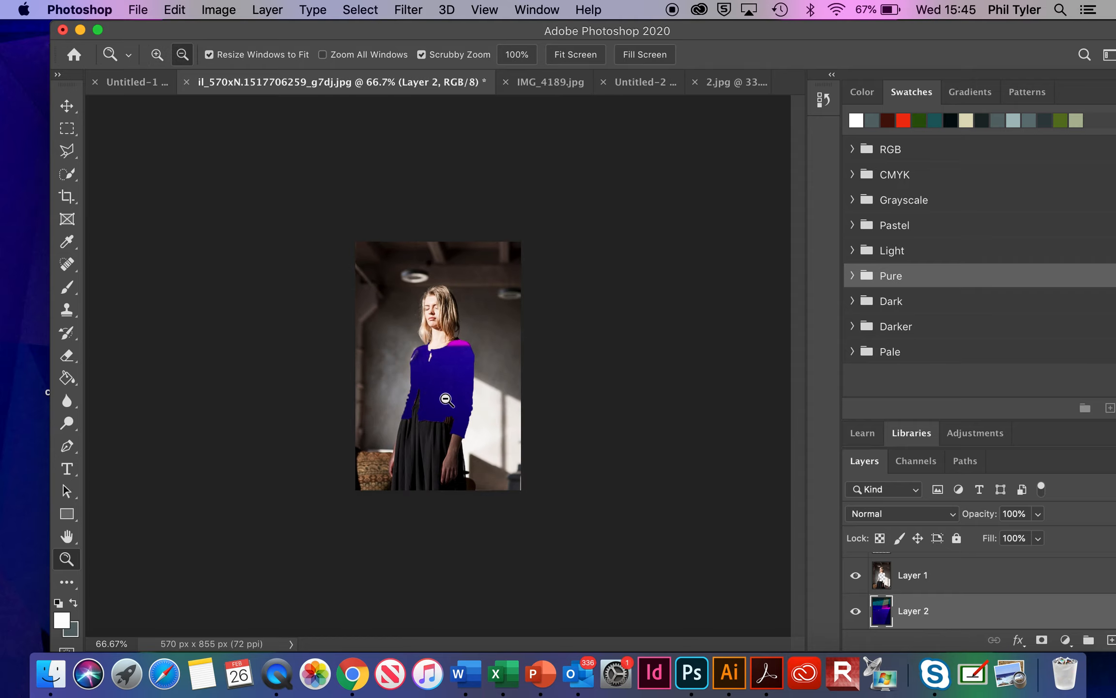
{"action": "left_click", "coordinate": [446, 399], "text": "alt"}
{"action": "left_click", "coordinate": [445, 399], "text": "alt"}
{"action": "left_click", "coordinate": [446, 399], "text": "alt"}
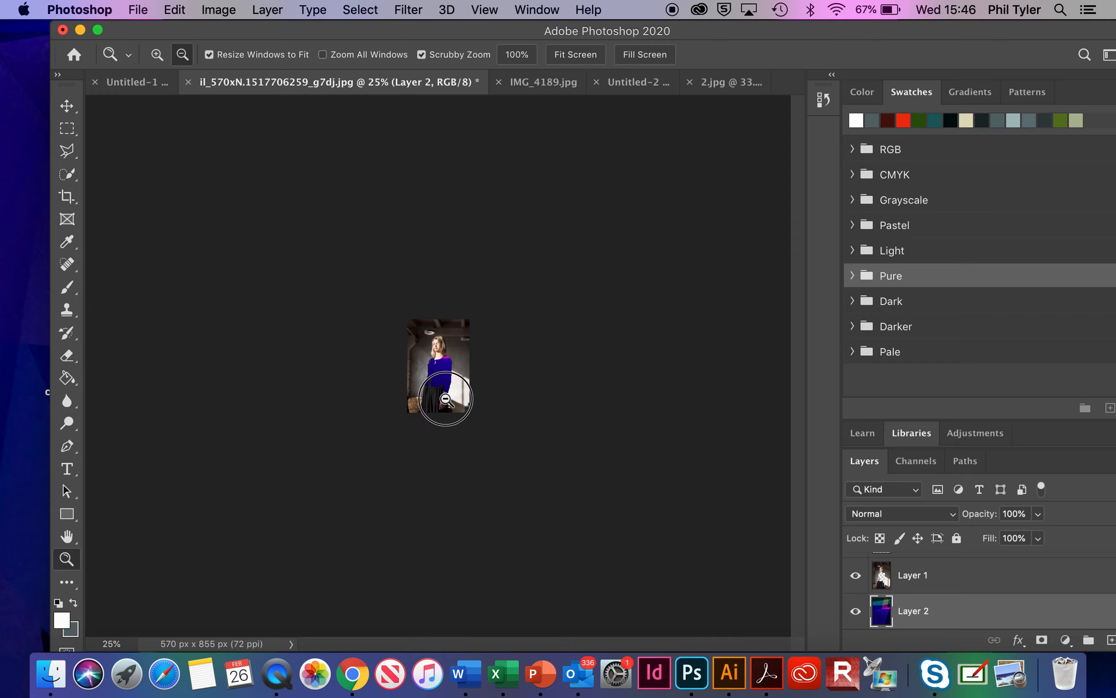
{"action": "left_click", "coordinate": [446, 399], "text": "alt"}
{"action": "key", "text": "super+t"}
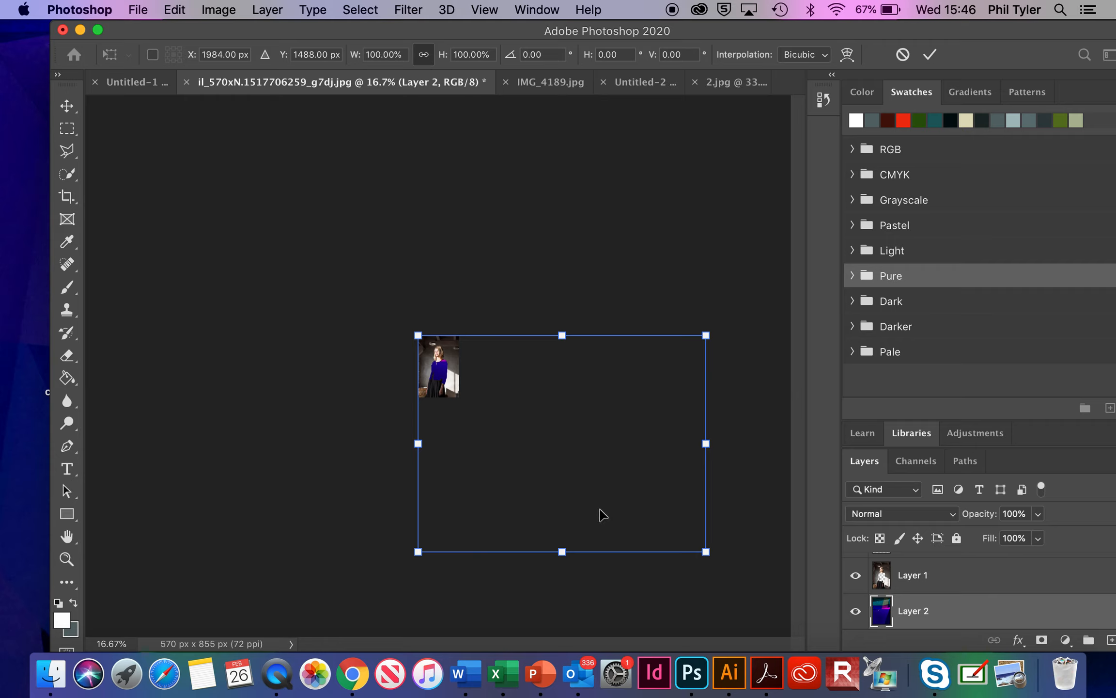
{"action": "left_click", "coordinate": [693, 541]}
{"action": "left_click_drag", "start_coordinate": [693, 541], "coordinate": [494, 393]}
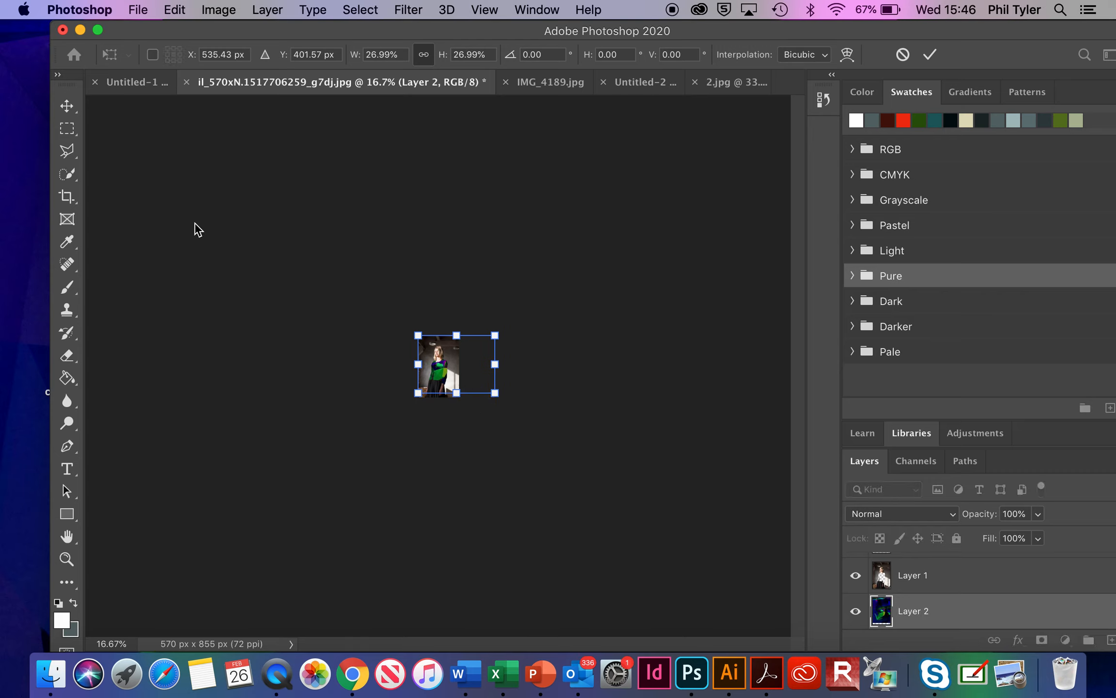
{"action": "left_click", "coordinate": [67, 106]}
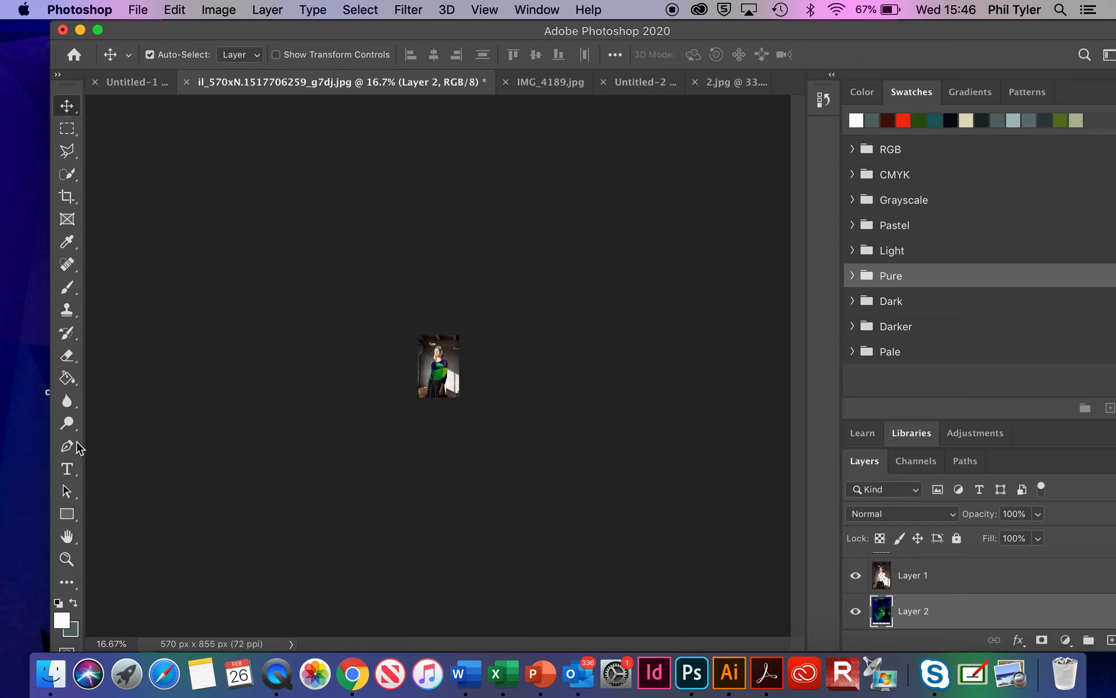
{"action": "left_click", "coordinate": [67, 559]}
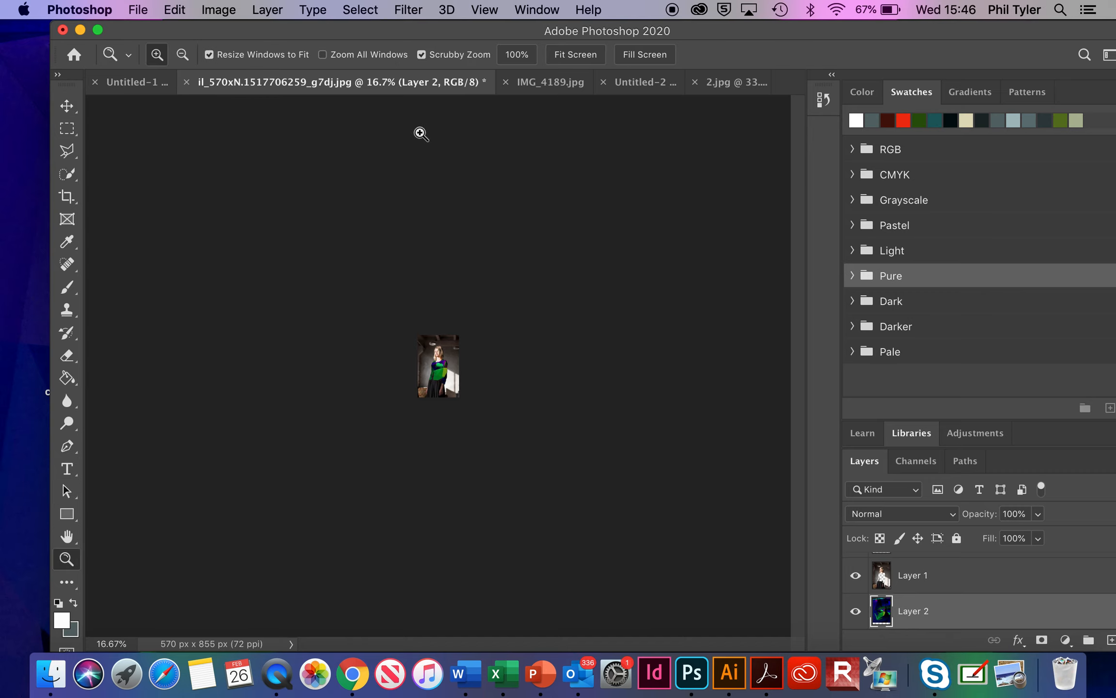
{"action": "left_click", "coordinate": [575, 54]}
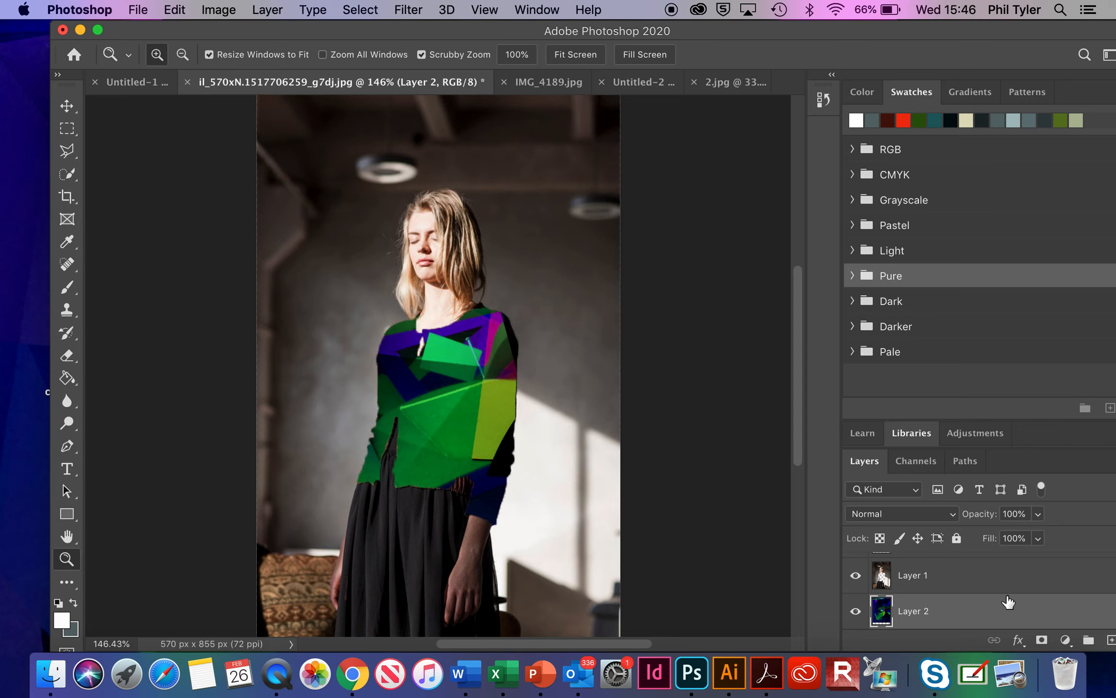
Step: Show the original cardigan on Layer 3 to compare it with the pattern fill, and hide it again
{"action": "scroll", "coordinate": [1009, 601], "scroll_direction": "up", "scroll_amount": 1}
{"action": "scroll", "coordinate": [942, 576], "scroll_direction": "down", "scroll_amount": 2}
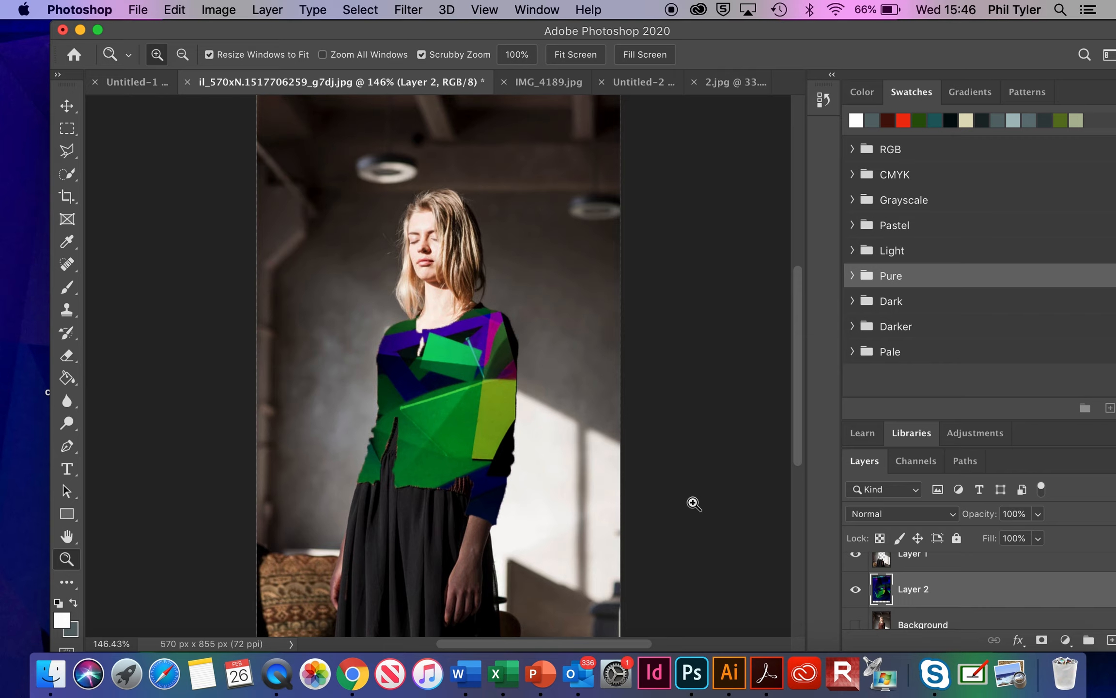
{"action": "scroll", "coordinate": [955, 587], "scroll_direction": "up", "scroll_amount": 2}
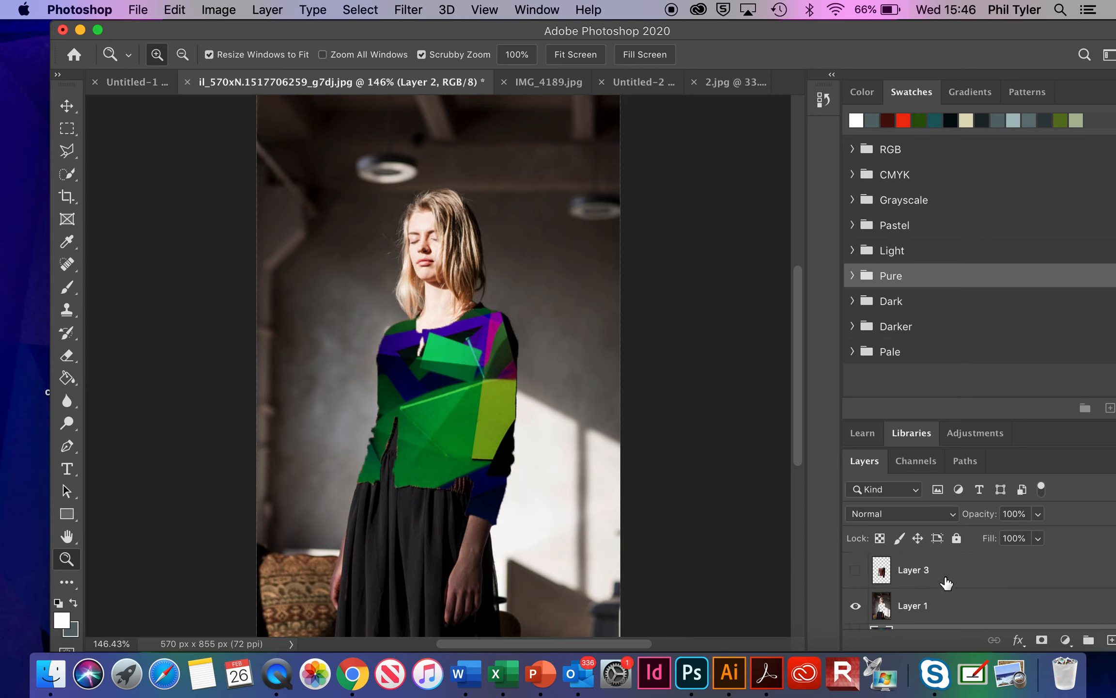
{"action": "left_click", "coordinate": [856, 570]}
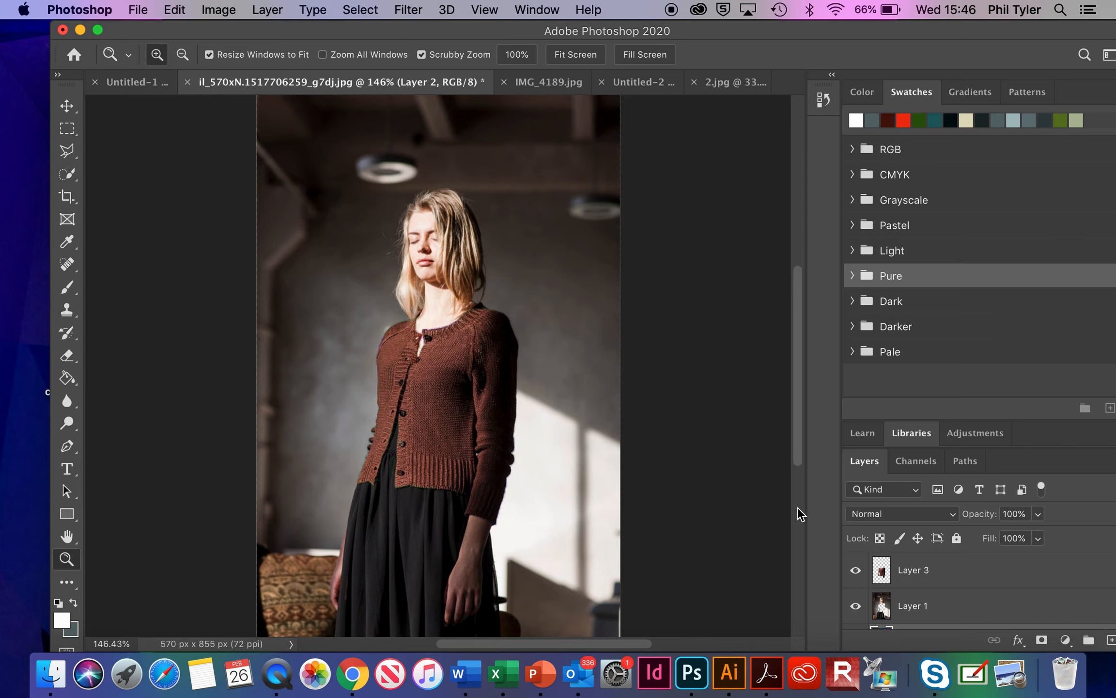
{"action": "scroll", "coordinate": [947, 562], "scroll_direction": "down", "scroll_amount": 3}
{"action": "scroll", "coordinate": [948, 562], "scroll_direction": "up", "scroll_amount": 3}
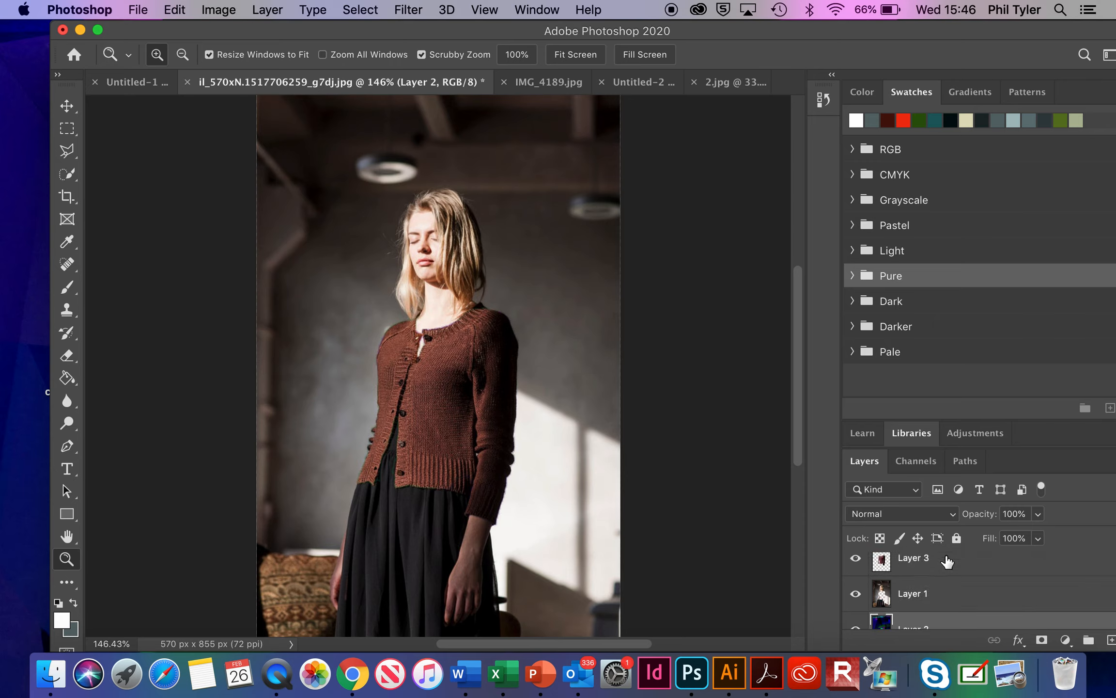
{"action": "scroll", "coordinate": [948, 562], "scroll_direction": "down", "scroll_amount": 1}
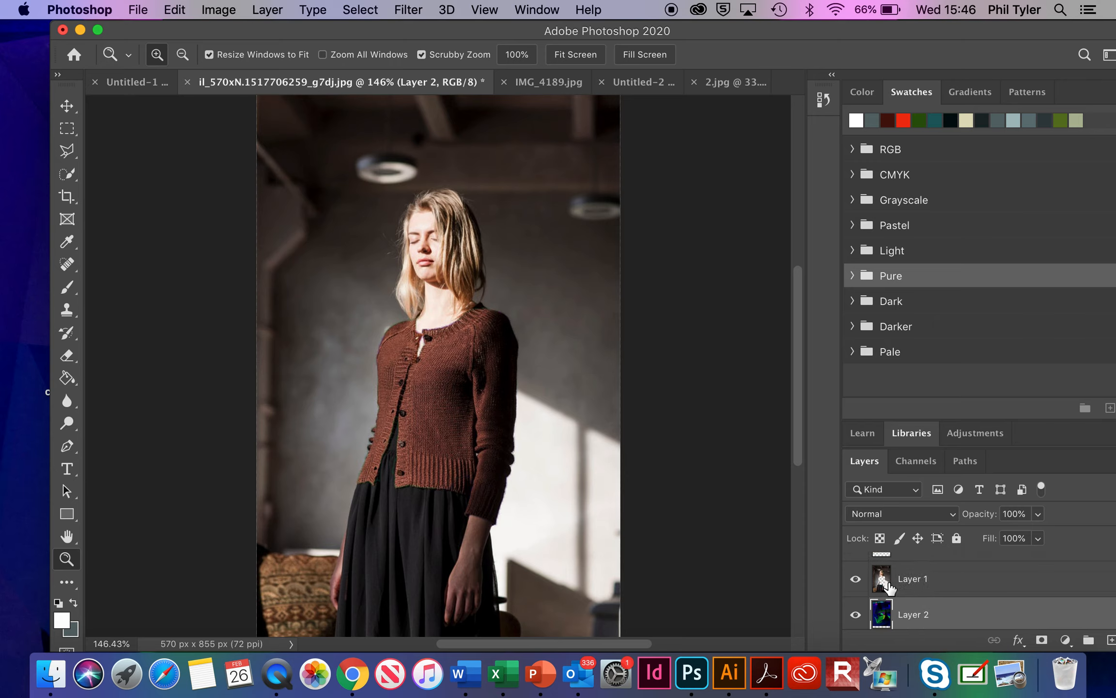
{"action": "scroll", "coordinate": [889, 586], "scroll_direction": "up", "scroll_amount": 1}
{"action": "left_click", "coordinate": [855, 557]}
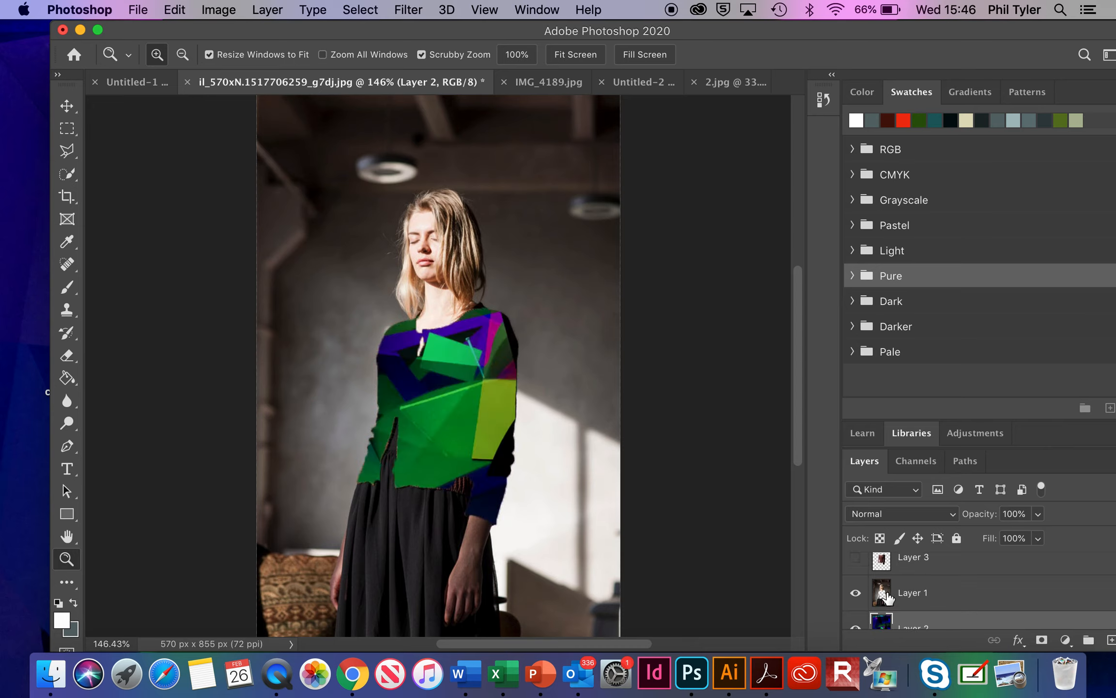
Step: Add a blank layer between Layer 1 and the pattern on Layer 2, and make it the active layer
{"action": "scroll", "coordinate": [919, 626], "scroll_direction": "down", "scroll_amount": 1}
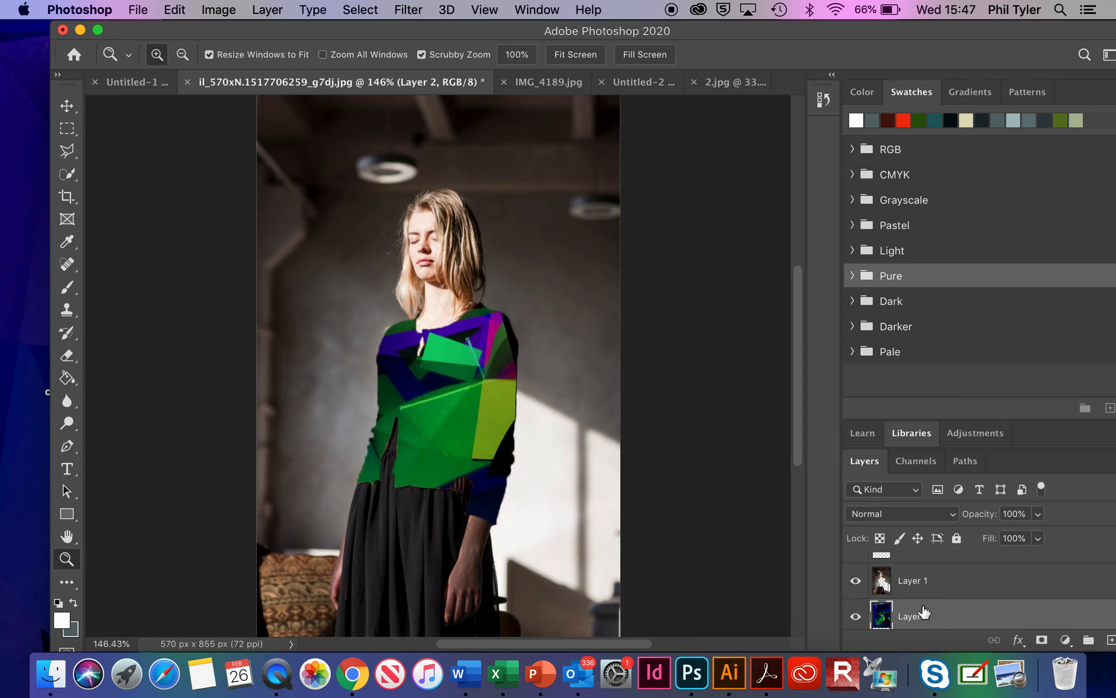
{"action": "left_click", "coordinate": [1111, 641]}
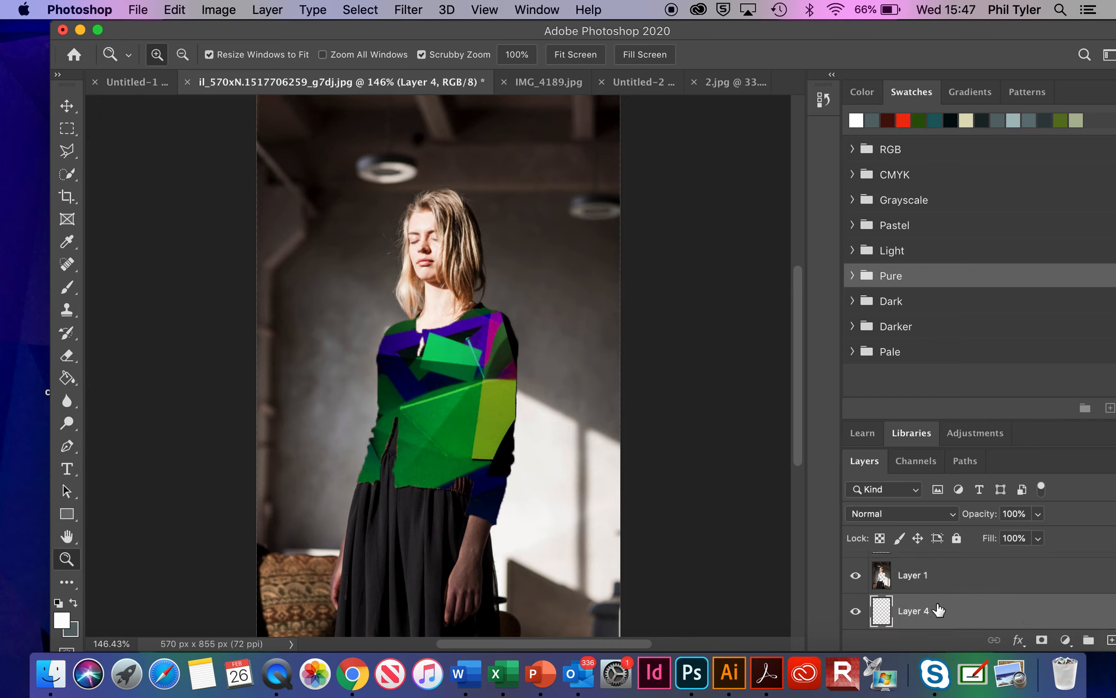
{"action": "scroll", "coordinate": [936, 613], "scroll_direction": "down", "scroll_amount": 1}
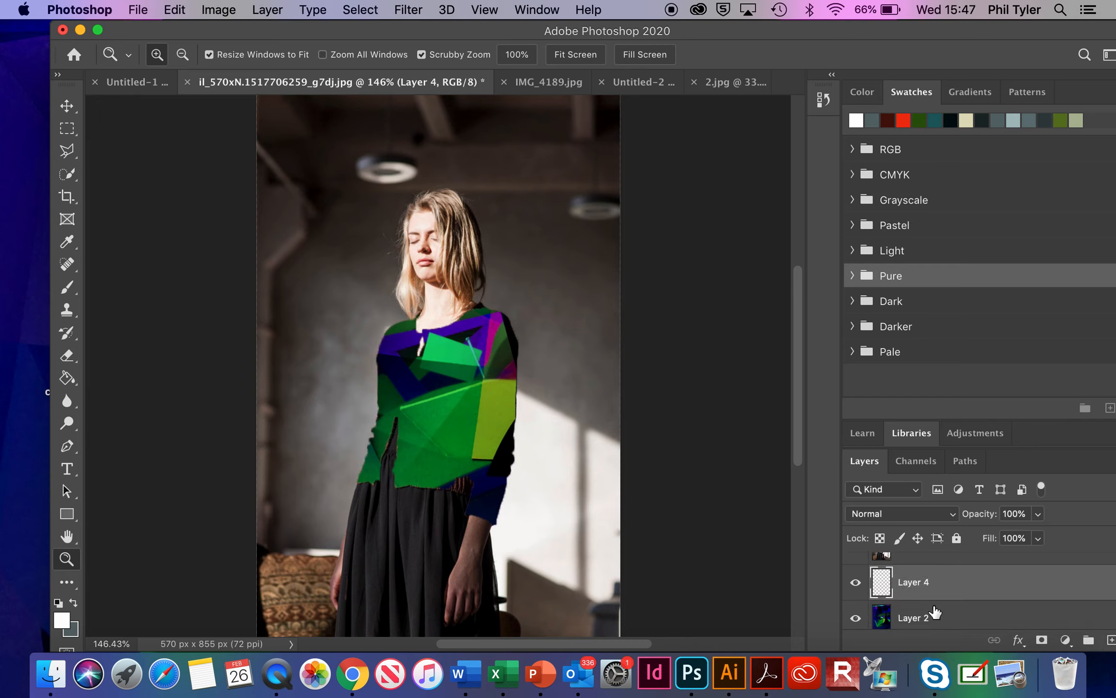
{"action": "left_click", "coordinate": [934, 614]}
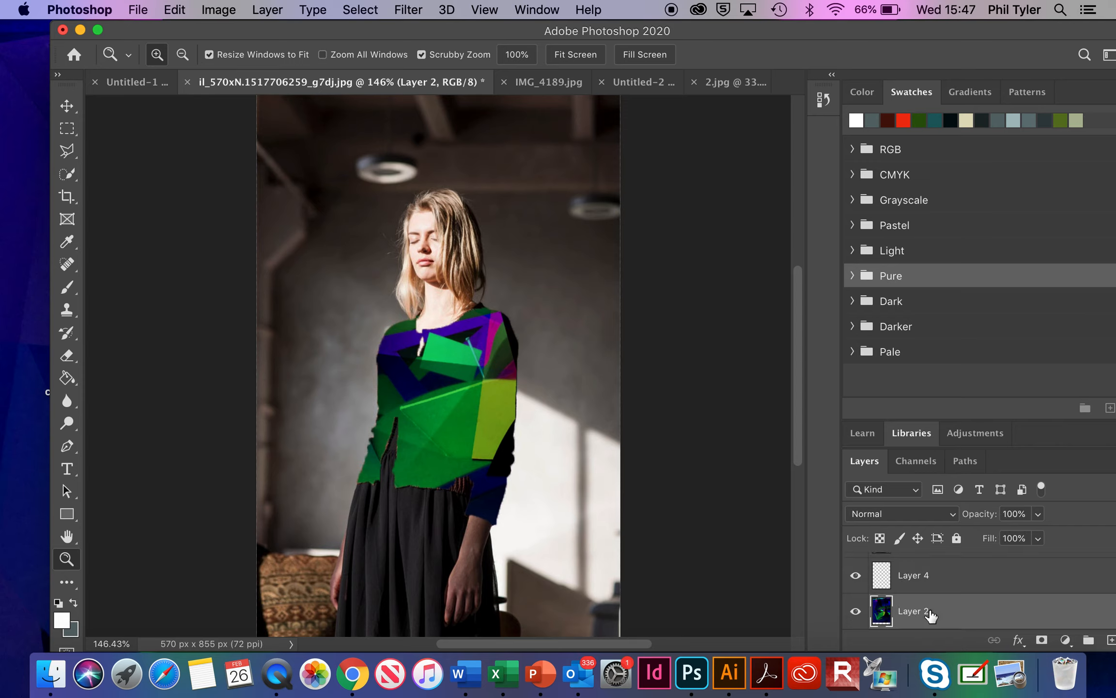
{"action": "left_click", "coordinate": [934, 576]}
{"action": "scroll", "coordinate": [934, 577], "scroll_direction": "up", "scroll_amount": 1}
{"action": "left_click", "coordinate": [934, 575]}
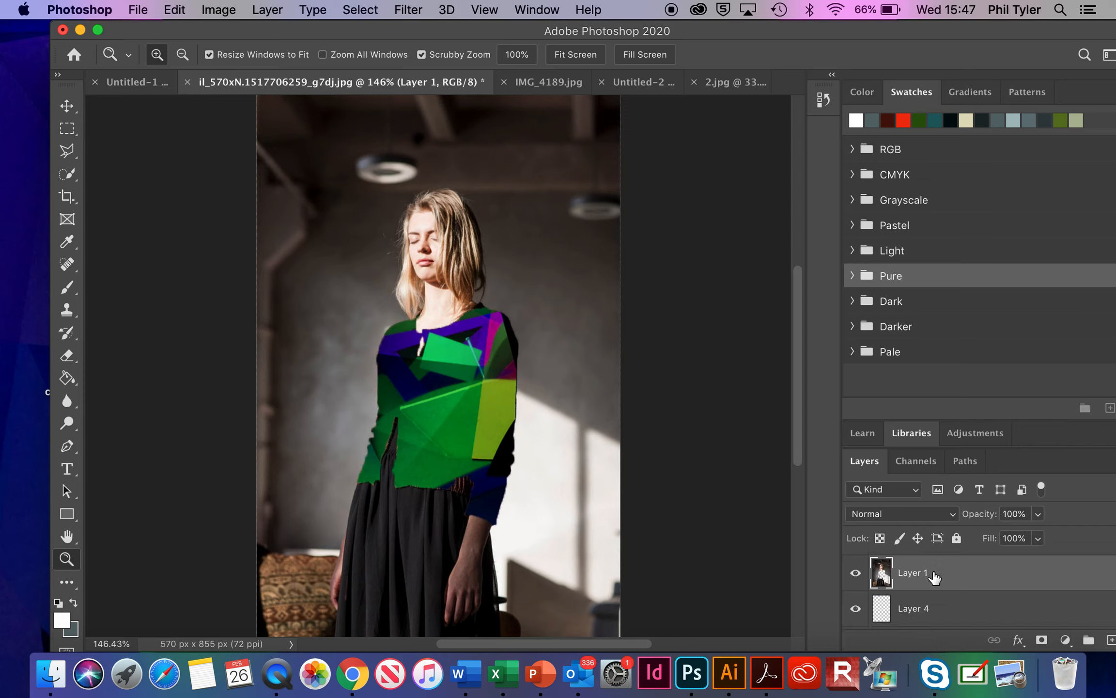
{"action": "left_click", "coordinate": [923, 615]}
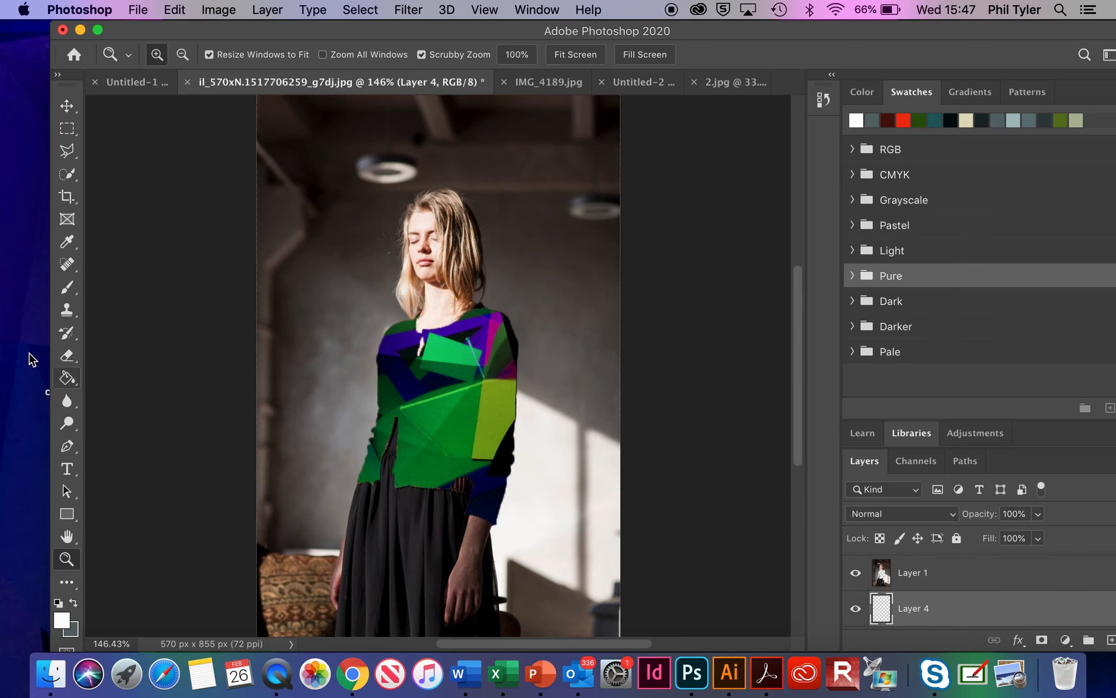
Step: Paint dark maroon Brush strokes on the new layer over the cardigan's center and its sleeve on the sunlit side
{"action": "left_click", "coordinate": [68, 289]}
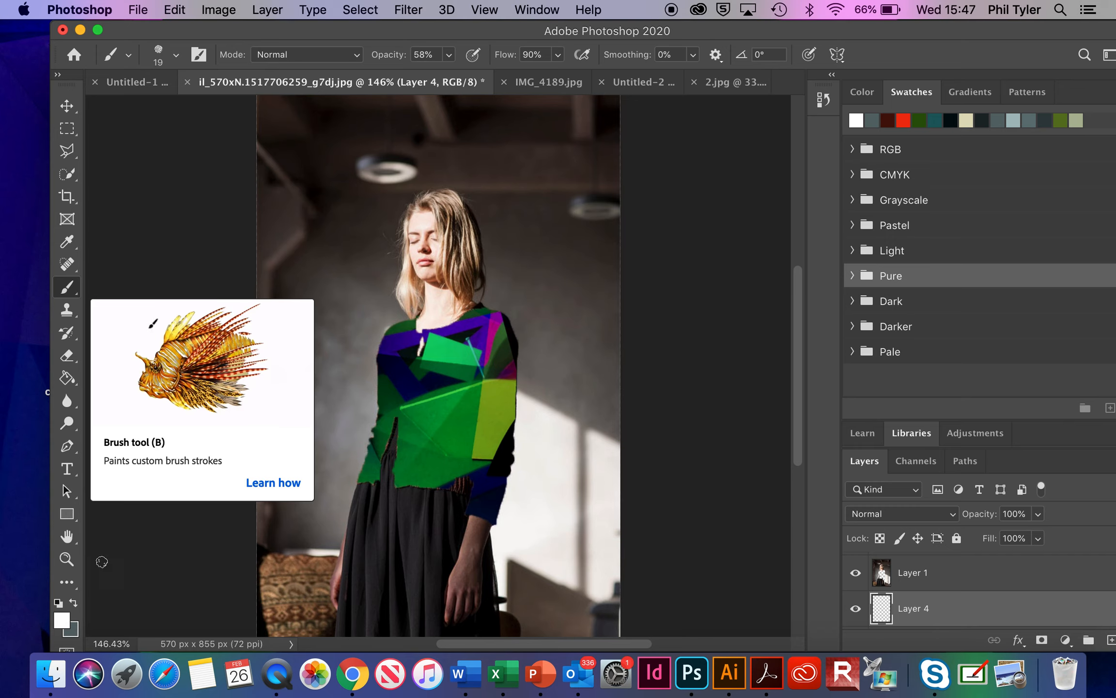
{"action": "left_click", "coordinate": [60, 619]}
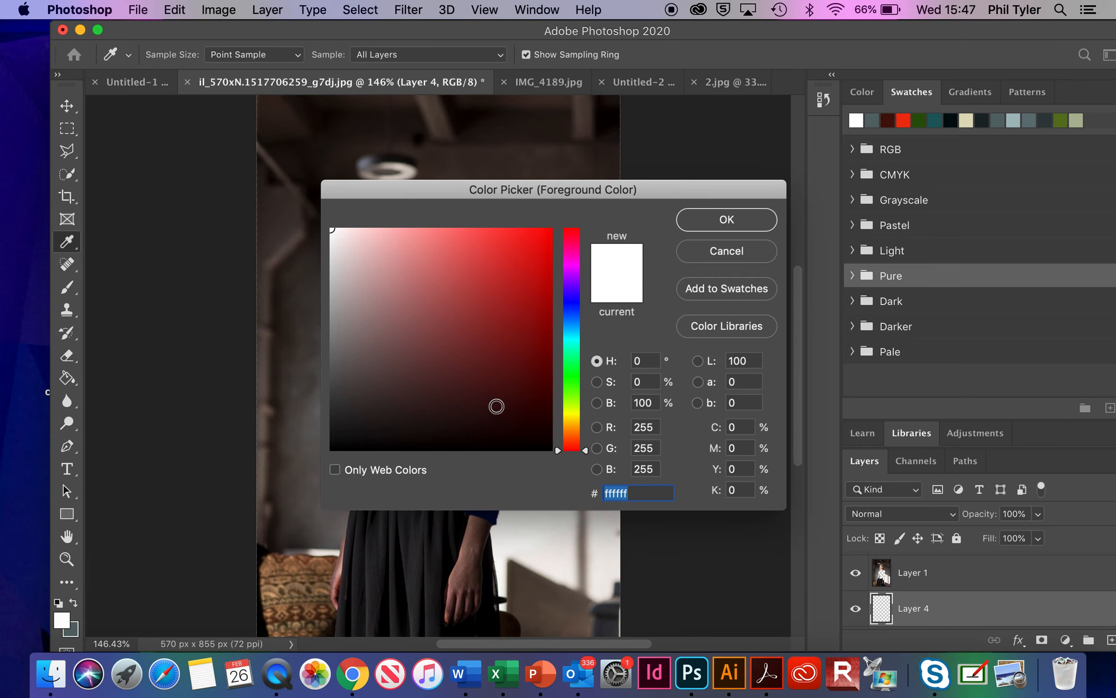
{"action": "left_click", "coordinate": [492, 401]}
{"action": "left_click", "coordinate": [727, 221]}
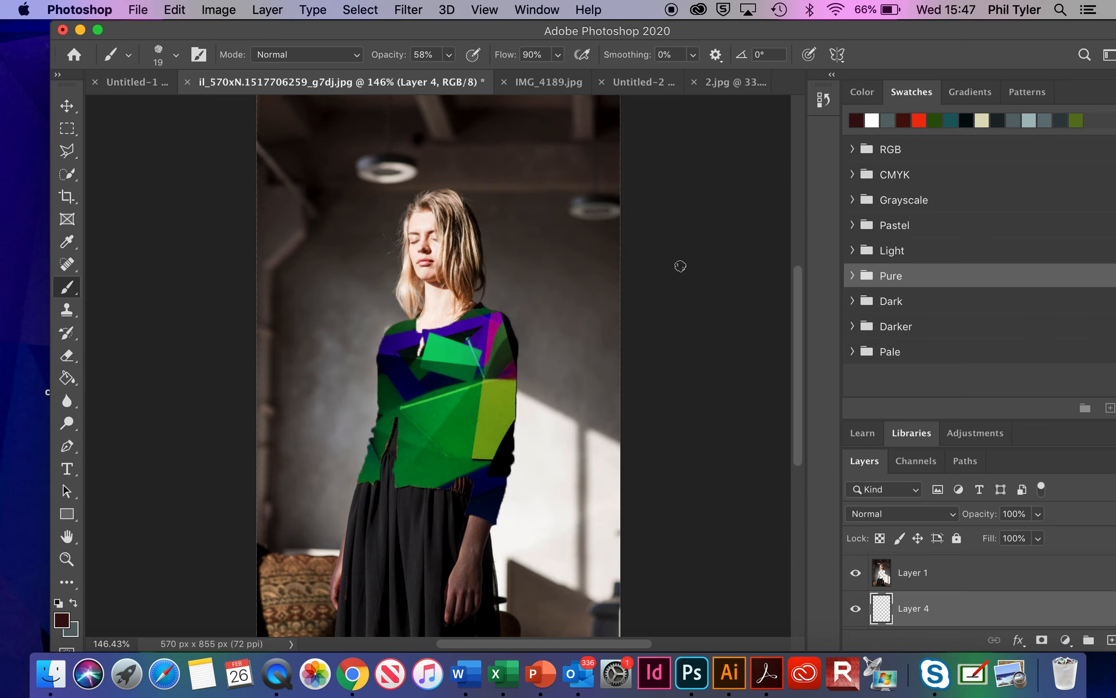
{"action": "mouse_move", "coordinate": [484, 339]}
{"action": "left_mouse_down"}
{"action": "mouse_move", "coordinate": [460, 387]}
{"action": "mouse_move", "coordinate": [496, 315]}
{"action": "mouse_move", "coordinate": [456, 374]}
{"action": "left_mouse_up"}
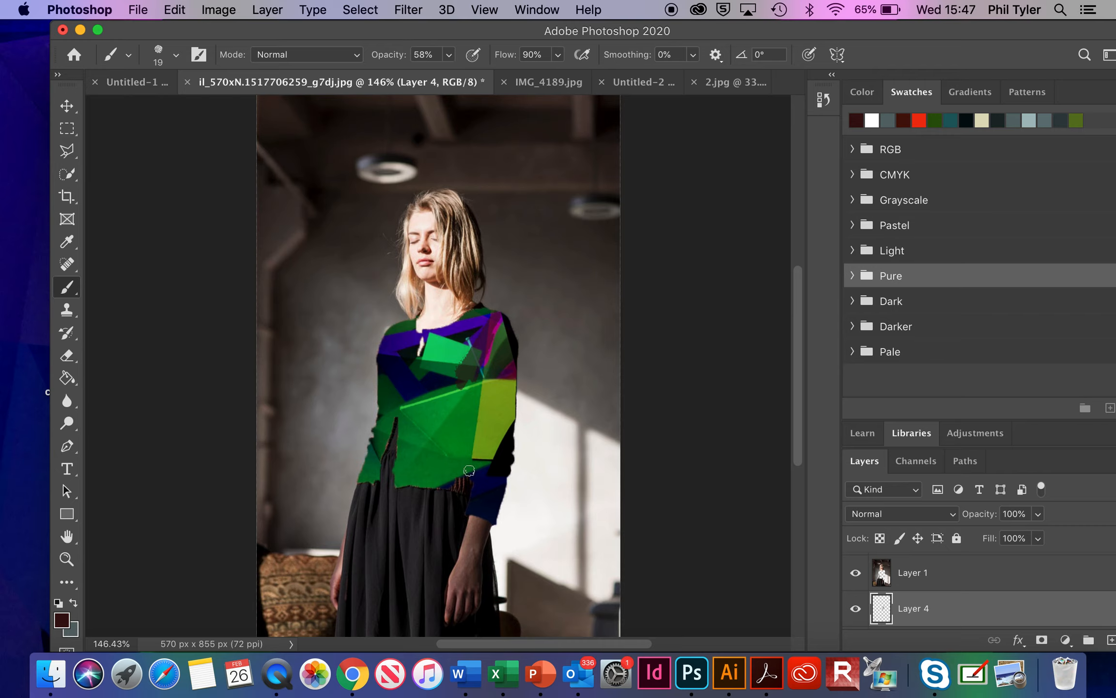
{"action": "mouse_move", "coordinate": [462, 385]}
{"action": "left_mouse_down"}
{"action": "mouse_move", "coordinate": [440, 394]}
{"action": "mouse_move", "coordinate": [481, 378]}
{"action": "mouse_move", "coordinate": [459, 412]}
{"action": "mouse_move", "coordinate": [476, 388]}
{"action": "mouse_move", "coordinate": [457, 410]}
{"action": "mouse_move", "coordinate": [448, 385]}
{"action": "mouse_move", "coordinate": [452, 458]}
{"action": "mouse_move", "coordinate": [466, 448]}
{"action": "mouse_move", "coordinate": [477, 398]}
{"action": "mouse_move", "coordinate": [470, 472]}
{"action": "mouse_move", "coordinate": [455, 434]}
{"action": "mouse_move", "coordinate": [435, 493]}
{"action": "mouse_move", "coordinate": [448, 427]}
{"action": "mouse_move", "coordinate": [421, 479]}
{"action": "left_mouse_up"}
{"action": "mouse_move", "coordinate": [490, 338]}
{"action": "left_mouse_down"}
{"action": "mouse_move", "coordinate": [520, 344]}
{"action": "mouse_move", "coordinate": [505, 317]}
{"action": "mouse_move", "coordinate": [506, 470]}
{"action": "mouse_move", "coordinate": [520, 399]}
{"action": "mouse_move", "coordinate": [519, 448]}
{"action": "mouse_move", "coordinate": [491, 519]}
{"action": "mouse_move", "coordinate": [501, 443]}
{"action": "mouse_move", "coordinate": [480, 524]}
{"action": "mouse_move", "coordinate": [480, 490]}
{"action": "left_mouse_up"}
{"action": "mouse_move", "coordinate": [418, 391]}
{"action": "left_mouse_down"}
{"action": "mouse_move", "coordinate": [440, 413]}
{"action": "mouse_move", "coordinate": [439, 392]}
{"action": "mouse_move", "coordinate": [435, 426]}
{"action": "mouse_move", "coordinate": [457, 365]}
{"action": "mouse_move", "coordinate": [486, 339]}
{"action": "mouse_move", "coordinate": [484, 369]}
{"action": "mouse_move", "coordinate": [499, 307]}
{"action": "mouse_move", "coordinate": [484, 353]}
{"action": "mouse_move", "coordinate": [472, 333]}
{"action": "mouse_move", "coordinate": [483, 316]}
{"action": "mouse_move", "coordinate": [465, 347]}
{"action": "mouse_move", "coordinate": [502, 346]}
{"action": "mouse_move", "coordinate": [511, 369]}
{"action": "left_mouse_up"}
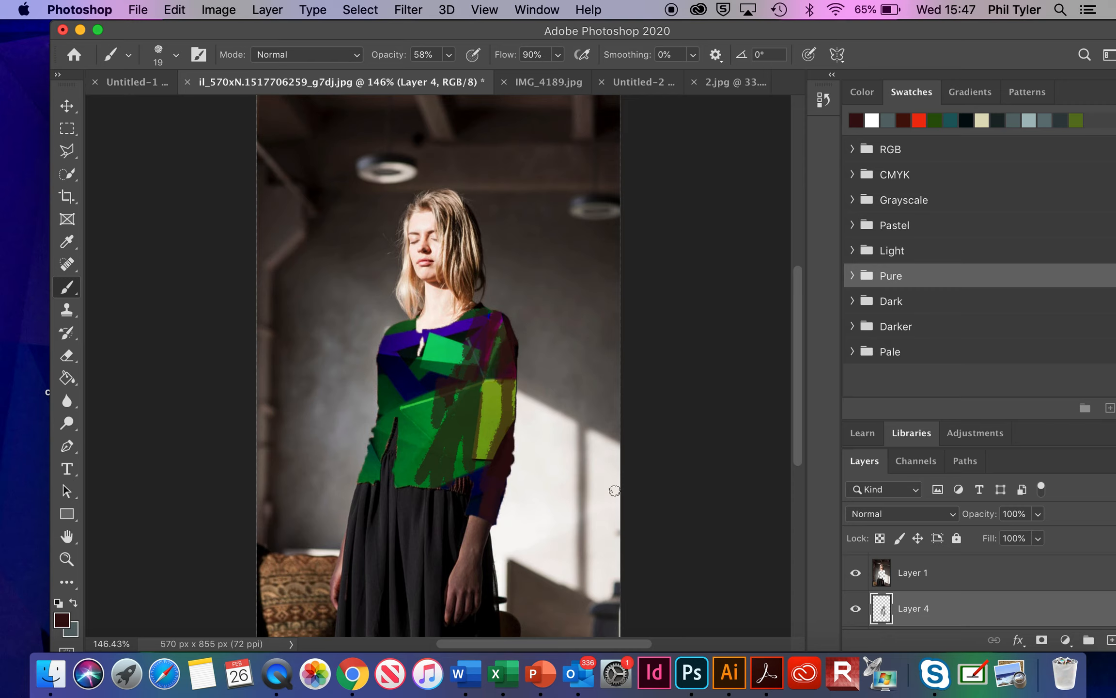
Step: Set the foreground color to pink dc9494 and paint over the cardigan's shoulder and upper sleeve on the shaded side
{"action": "left_click", "coordinate": [61, 619]}
{"action": "left_click", "coordinate": [403, 259]}
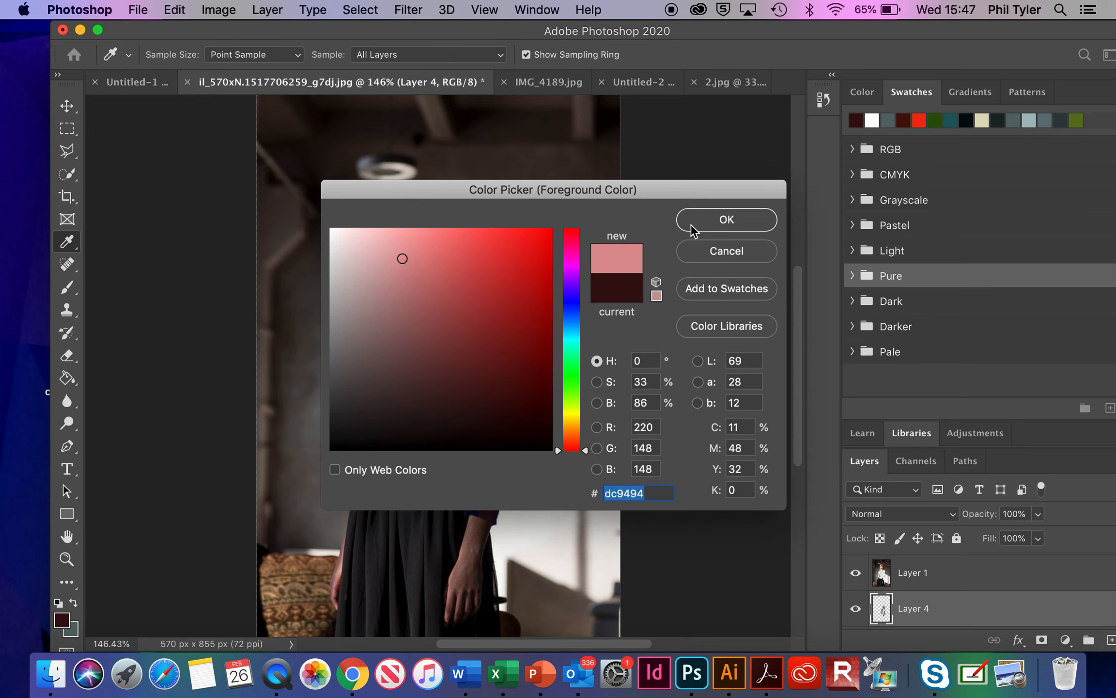
{"action": "left_click", "coordinate": [708, 226]}
{"action": "mouse_move", "coordinate": [404, 329]}
{"action": "left_mouse_down"}
{"action": "mouse_move", "coordinate": [400, 357]}
{"action": "mouse_move", "coordinate": [414, 317]}
{"action": "mouse_move", "coordinate": [384, 364]}
{"action": "mouse_move", "coordinate": [410, 310]}
{"action": "mouse_move", "coordinate": [377, 359]}
{"action": "mouse_move", "coordinate": [390, 339]}
{"action": "mouse_move", "coordinate": [378, 368]}
{"action": "mouse_move", "coordinate": [411, 342]}
{"action": "mouse_move", "coordinate": [399, 377]}
{"action": "mouse_move", "coordinate": [404, 345]}
{"action": "mouse_move", "coordinate": [375, 402]}
{"action": "mouse_move", "coordinate": [393, 386]}
{"action": "mouse_move", "coordinate": [391, 344]}
{"action": "mouse_move", "coordinate": [373, 394]}
{"action": "mouse_move", "coordinate": [391, 306]}
{"action": "mouse_move", "coordinate": [396, 372]}
{"action": "mouse_move", "coordinate": [410, 311]}
{"action": "mouse_move", "coordinate": [391, 371]}
{"action": "mouse_move", "coordinate": [388, 338]}
{"action": "mouse_move", "coordinate": [376, 356]}
{"action": "mouse_move", "coordinate": [373, 384]}
{"action": "mouse_move", "coordinate": [387, 349]}
{"action": "mouse_move", "coordinate": [389, 380]}
{"action": "left_mouse_up"}
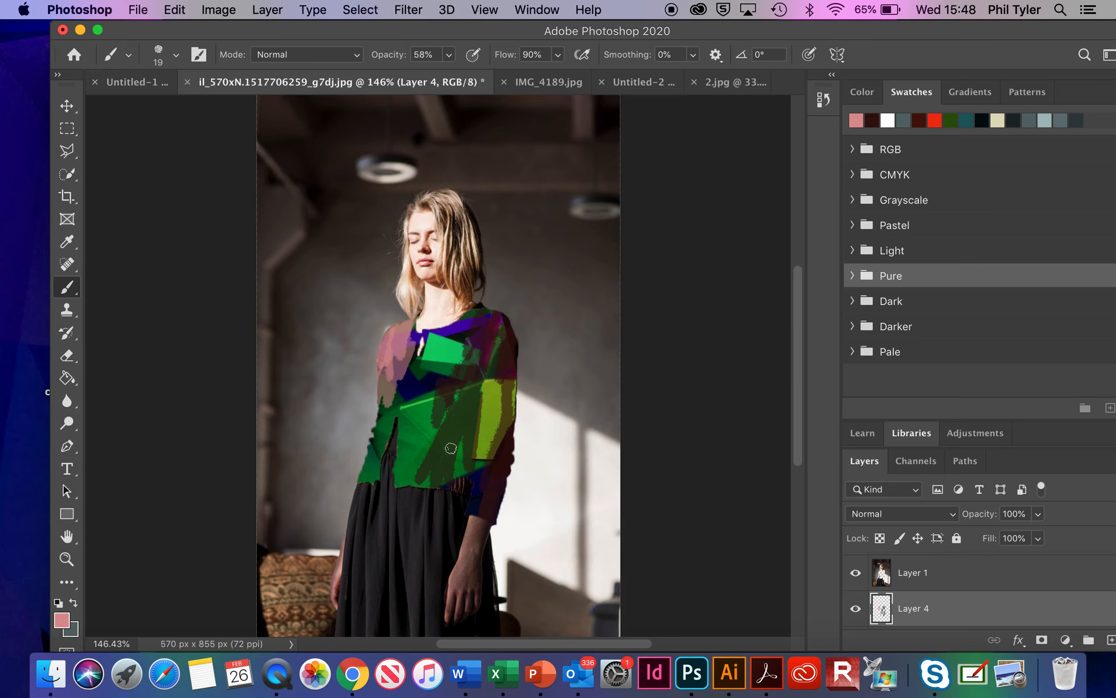
Step: Make Layer 3 active and visible, and hide Layer 1, Layer 2 and Layer 4 to isolate the original cardigan
{"action": "scroll", "coordinate": [951, 581], "scroll_direction": "up", "scroll_amount": 1}
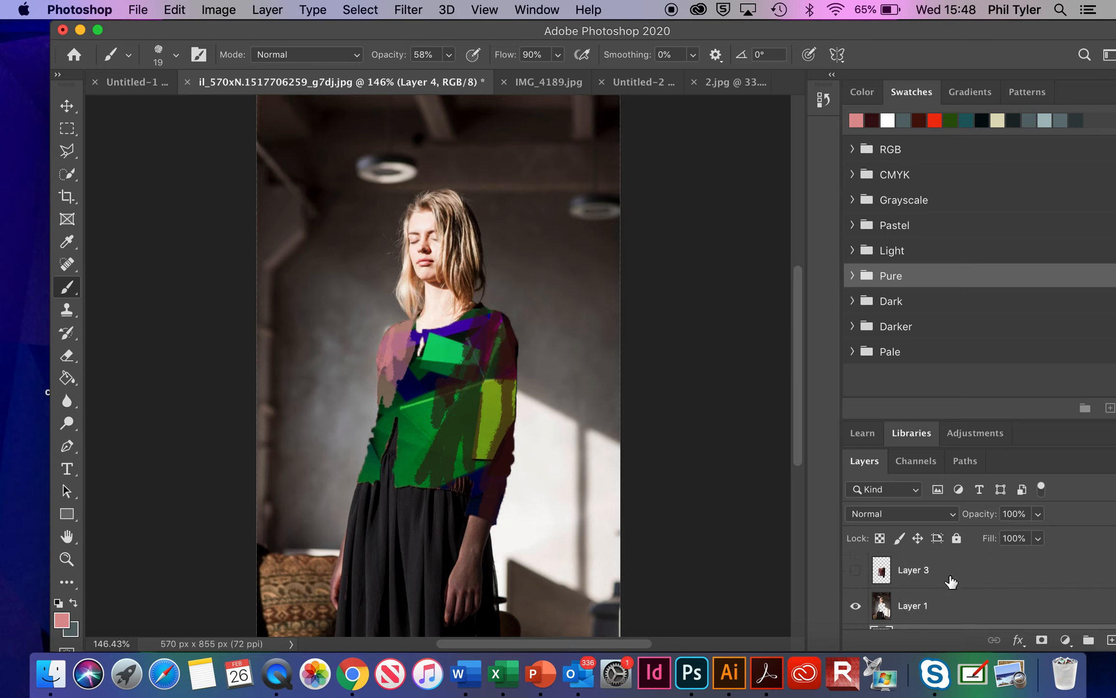
{"action": "left_click", "coordinate": [923, 574]}
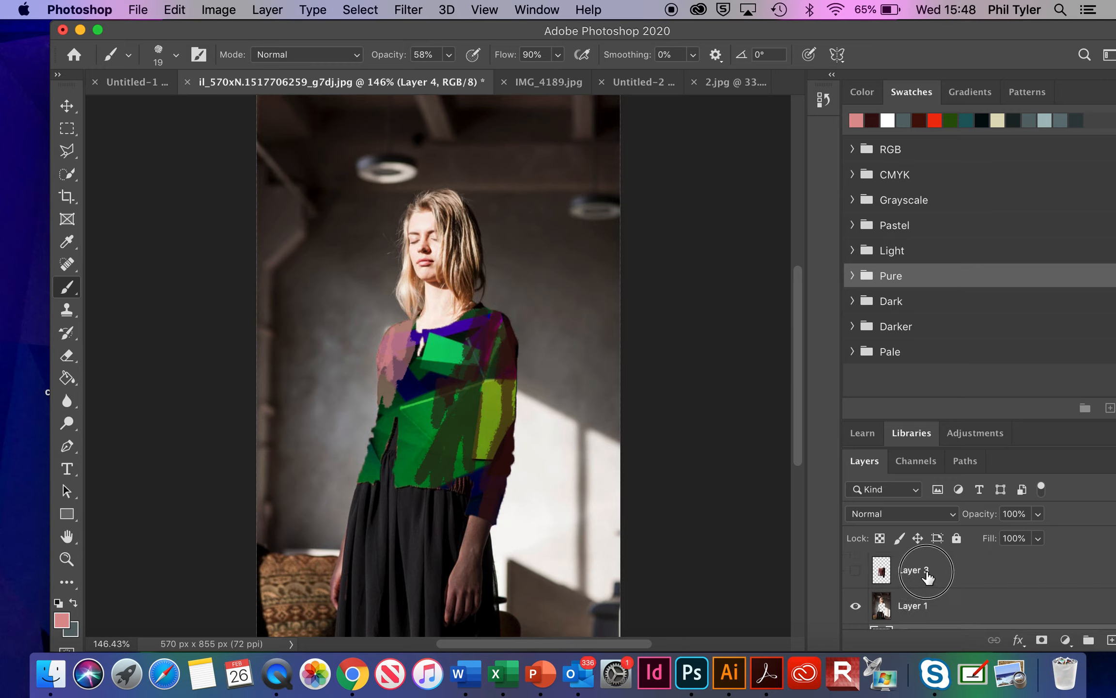
{"action": "left_click", "coordinate": [855, 571]}
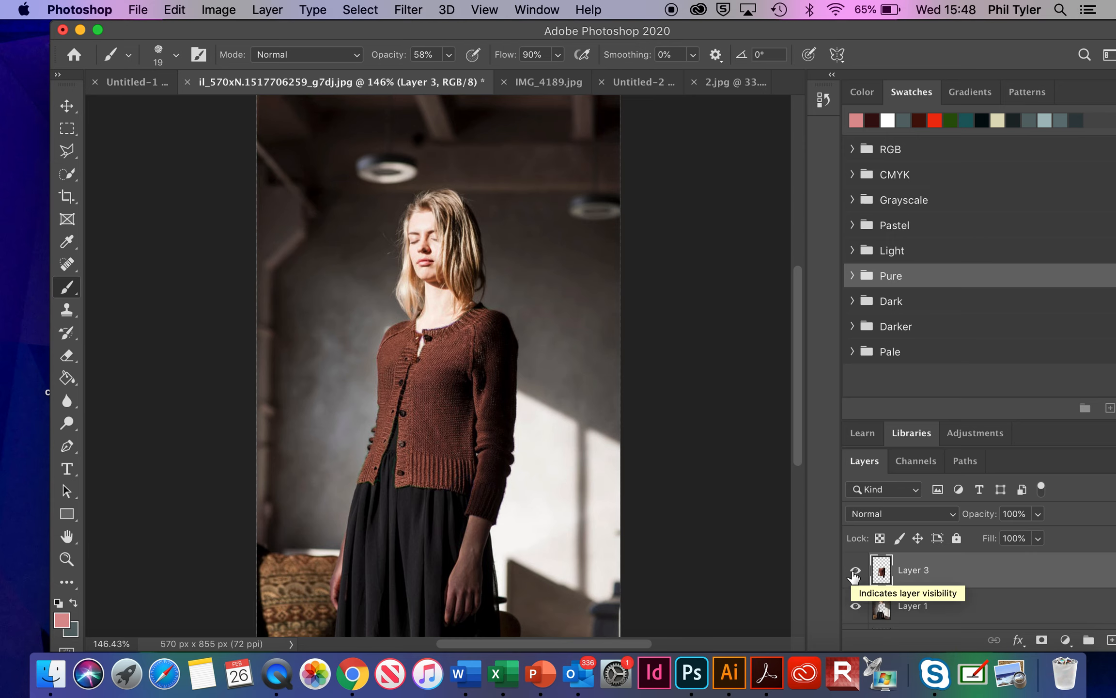
{"action": "left_click", "coordinate": [856, 606]}
{"action": "scroll", "coordinate": [855, 596], "scroll_direction": "down", "scroll_amount": 2}
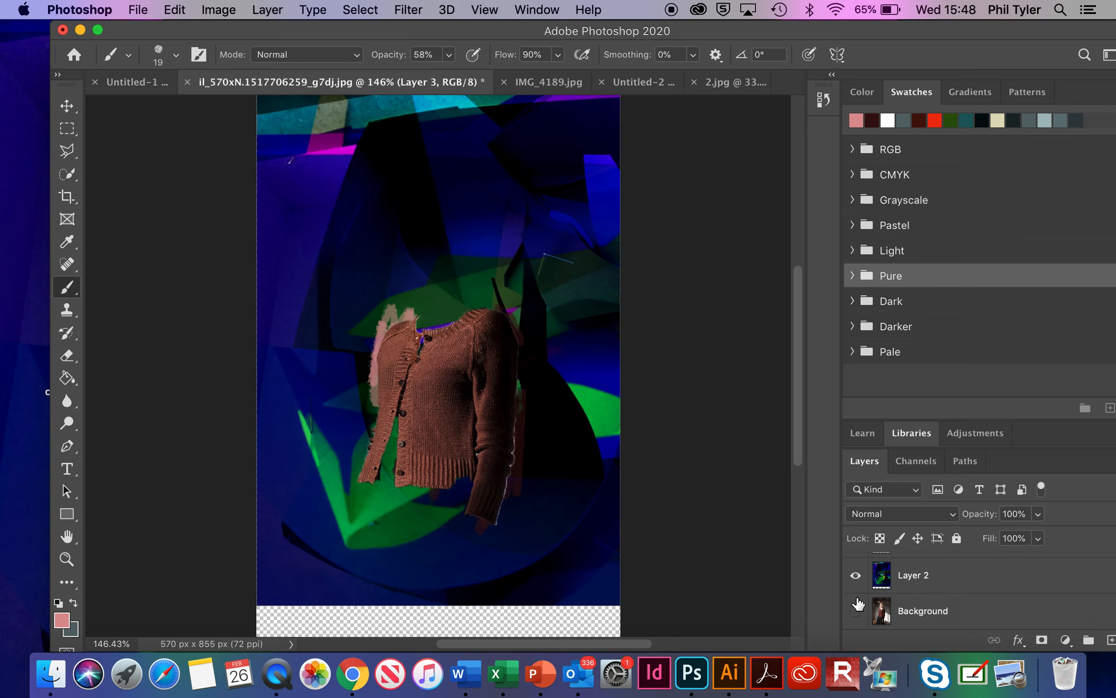
{"action": "left_click", "coordinate": [855, 576]}
{"action": "scroll", "coordinate": [860, 589], "scroll_direction": "up", "scroll_amount": 2}
{"action": "scroll", "coordinate": [864, 588], "scroll_direction": "down", "scroll_amount": 2}
{"action": "scroll", "coordinate": [867, 587], "scroll_direction": "up", "scroll_amount": 2}
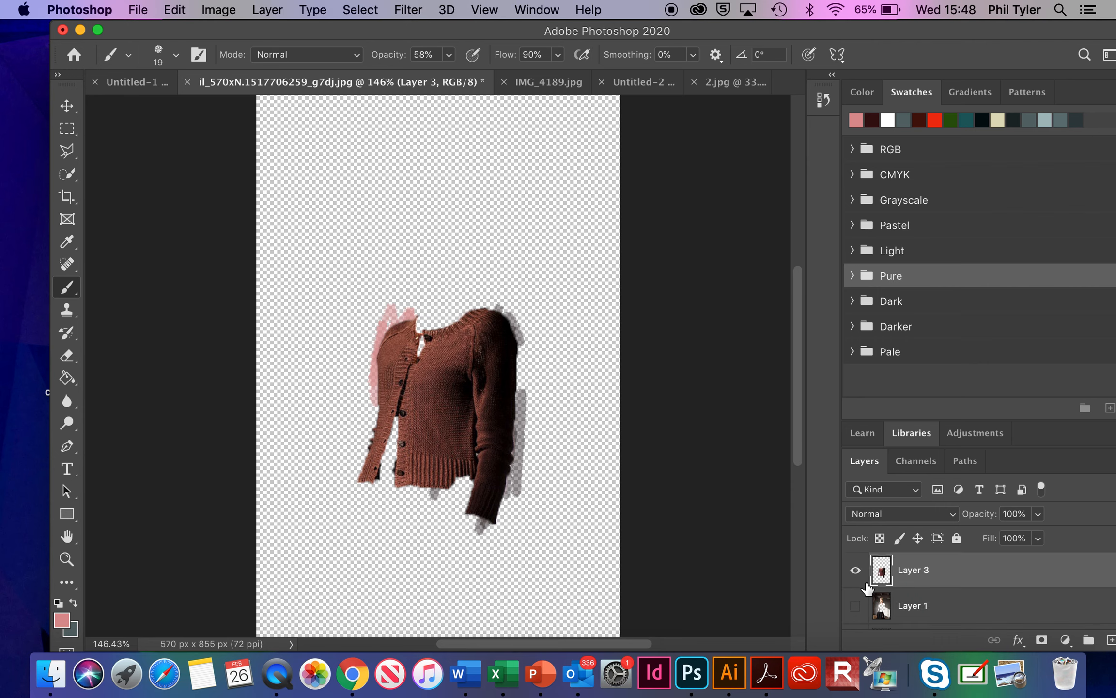
{"action": "scroll", "coordinate": [849, 611], "scroll_direction": "down", "scroll_amount": 1}
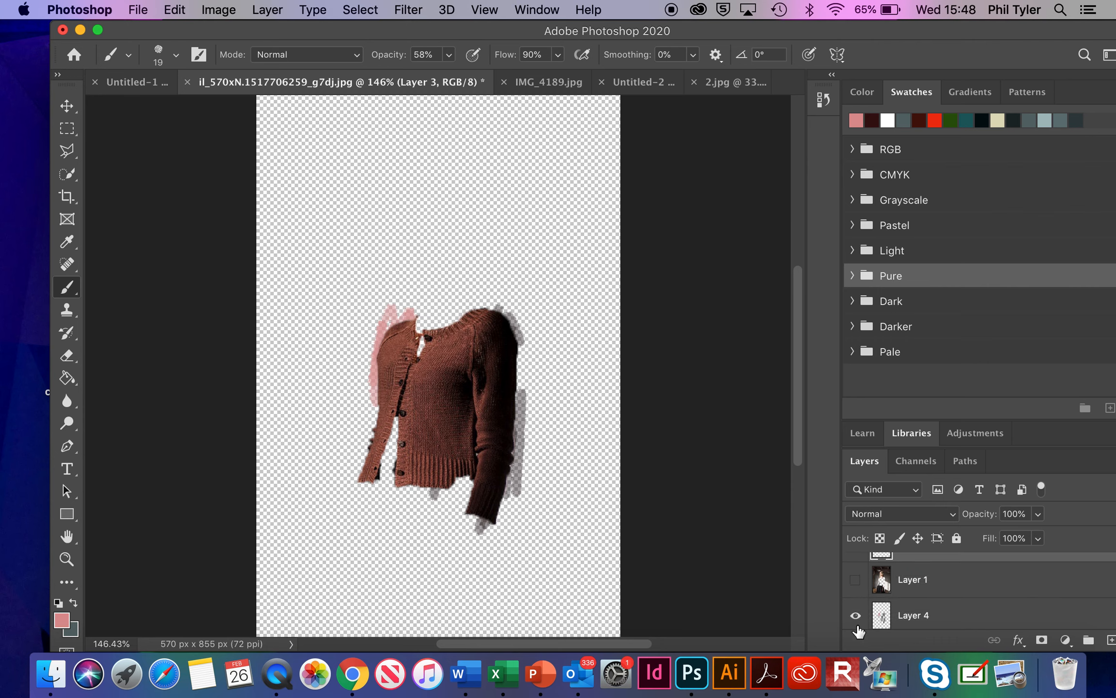
{"action": "left_click", "coordinate": [854, 615]}
{"action": "scroll", "coordinate": [855, 617], "scroll_direction": "up", "scroll_amount": 1}
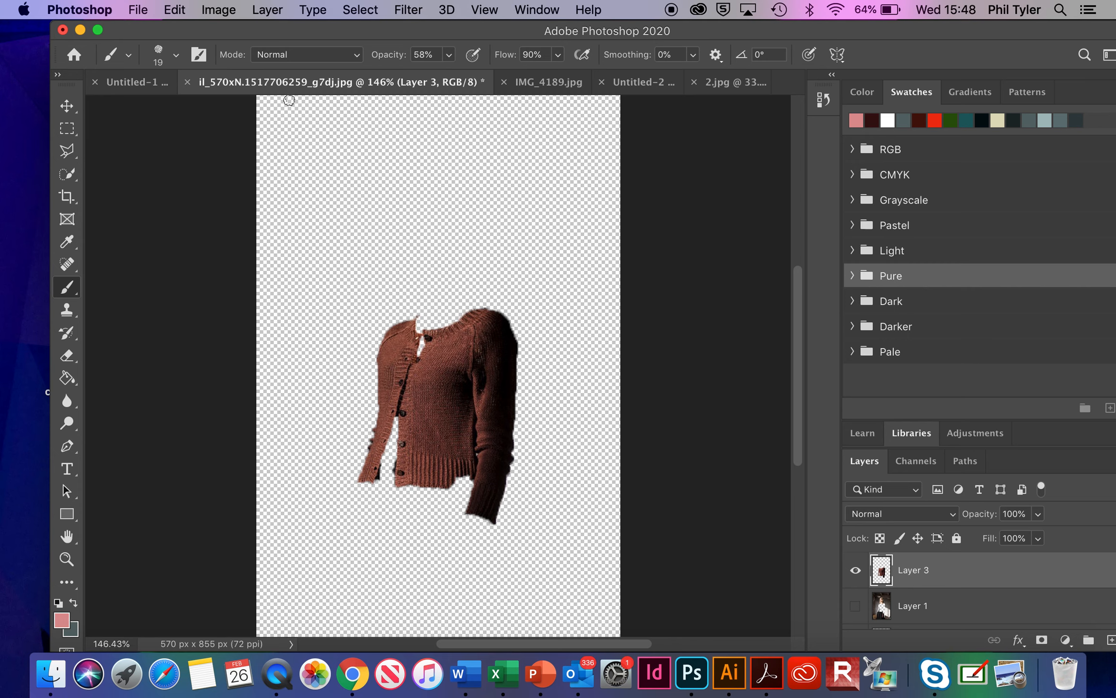
Step: Apply a Threshold adjustment at level 21 to the cardigan on Layer 3
{"action": "left_click", "coordinate": [231, 15]}
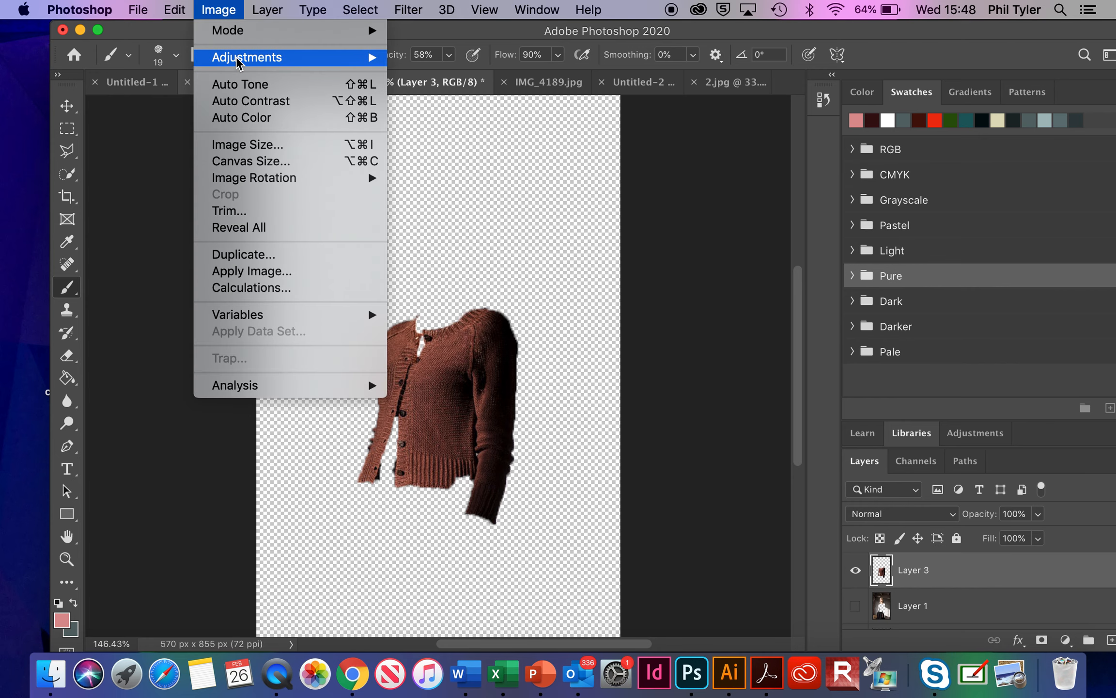
{"action": "mouse_move", "coordinate": [252, 57]}
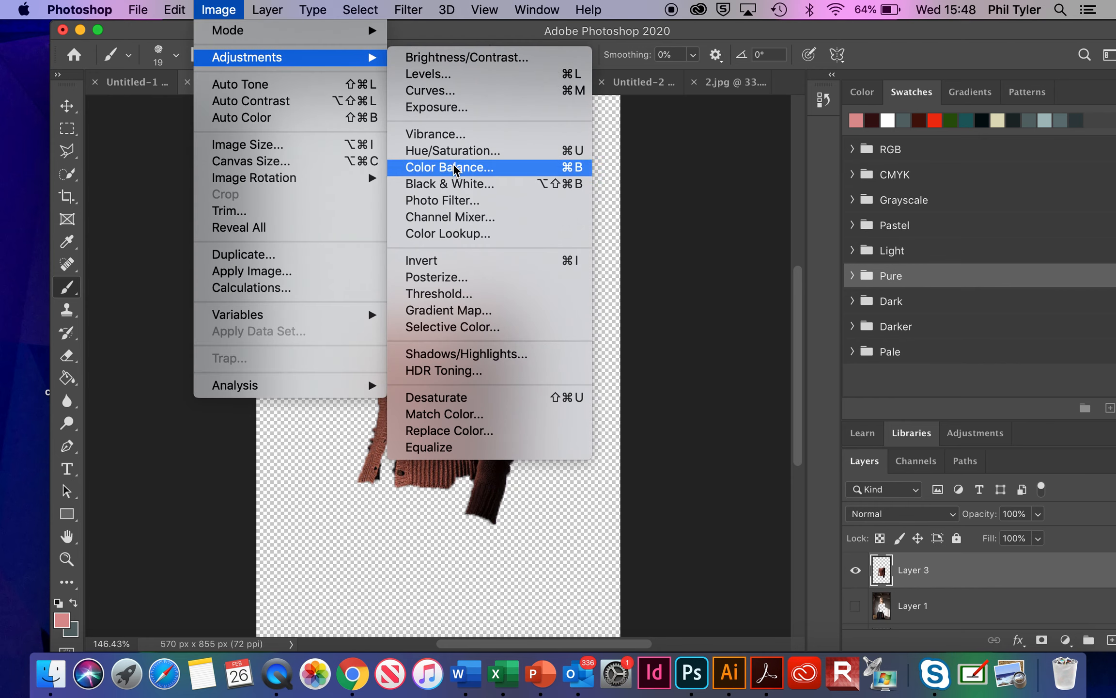
{"action": "left_click", "coordinate": [478, 299]}
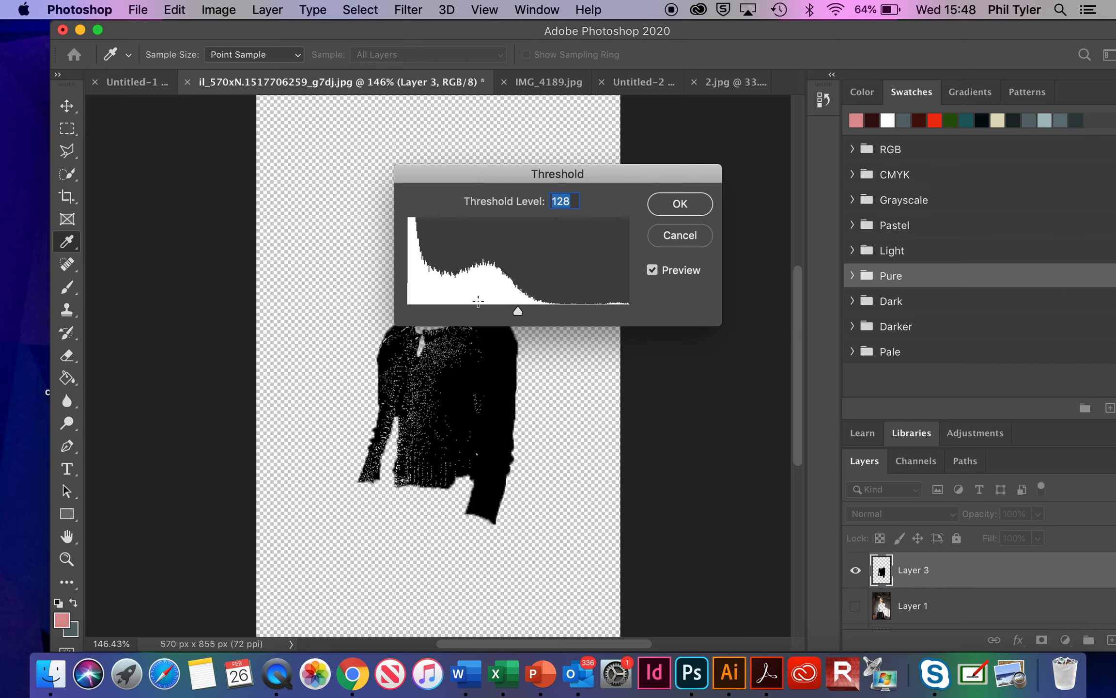
{"action": "left_click_drag", "start_coordinate": [517, 310], "coordinate": [425, 310]}
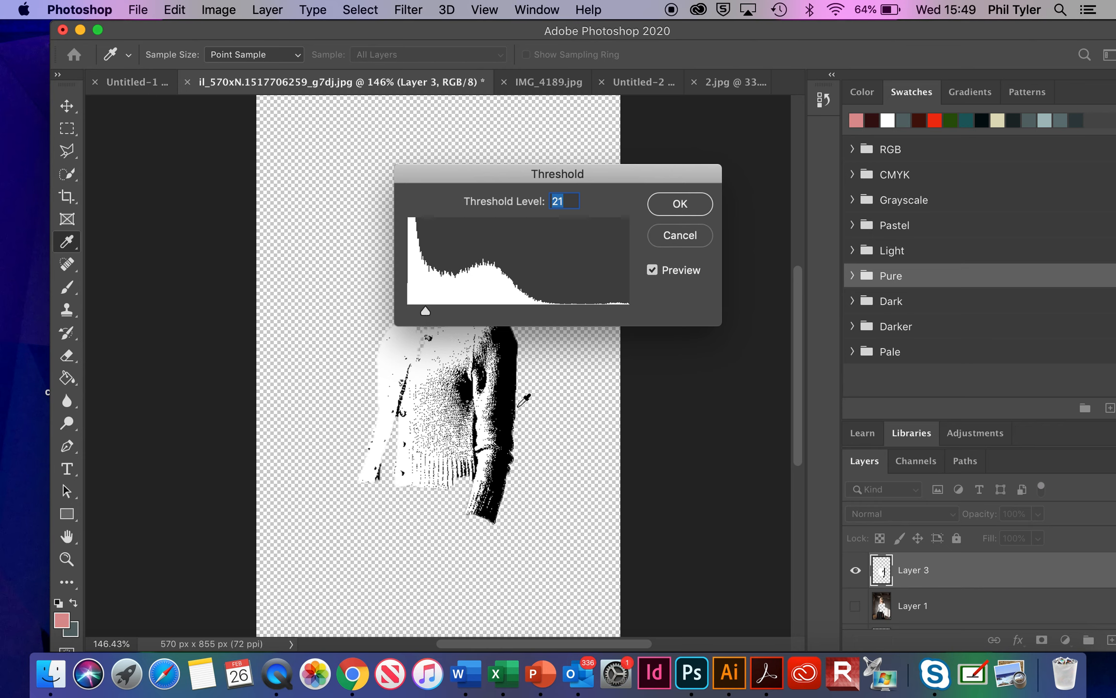
{"action": "left_click", "coordinate": [690, 203]}
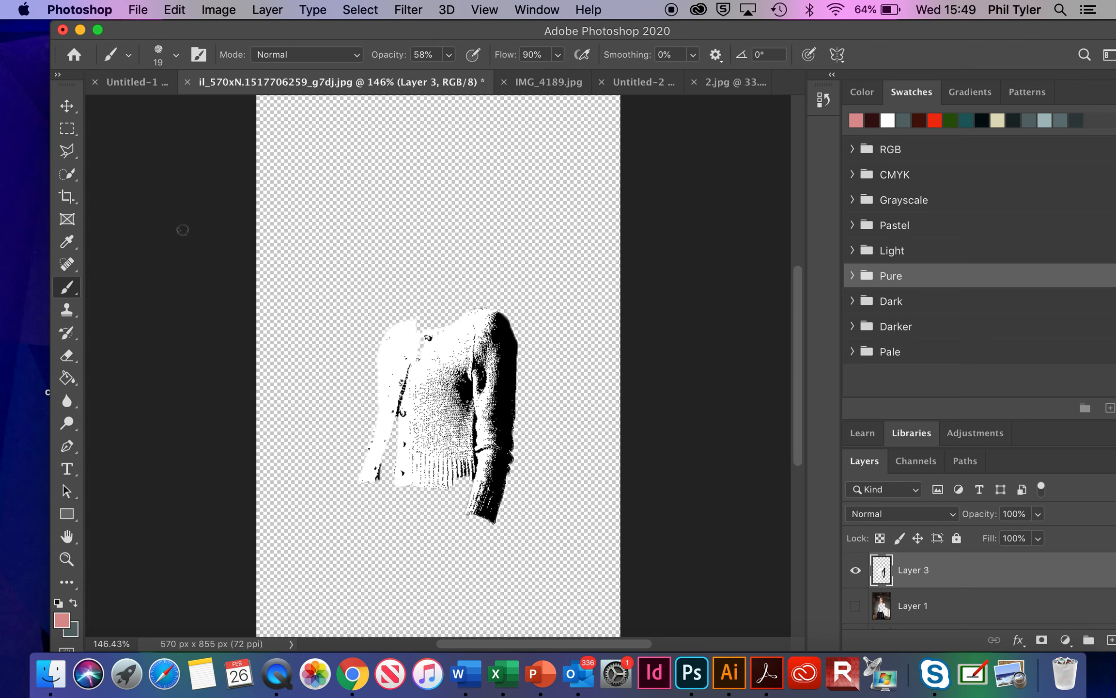
Step: Try Magic Wand selections of the cardigan's white areas with Contiguous off and on, clearing each selection
{"action": "mouse_move", "coordinate": [73, 173]}
{"action": "left_mouse_down"}
{"action": "mouse_move", "coordinate": [106, 178]}
{"action": "mouse_move", "coordinate": [125, 204]}
{"action": "left_mouse_up"}
{"action": "left_click", "coordinate": [404, 340]}
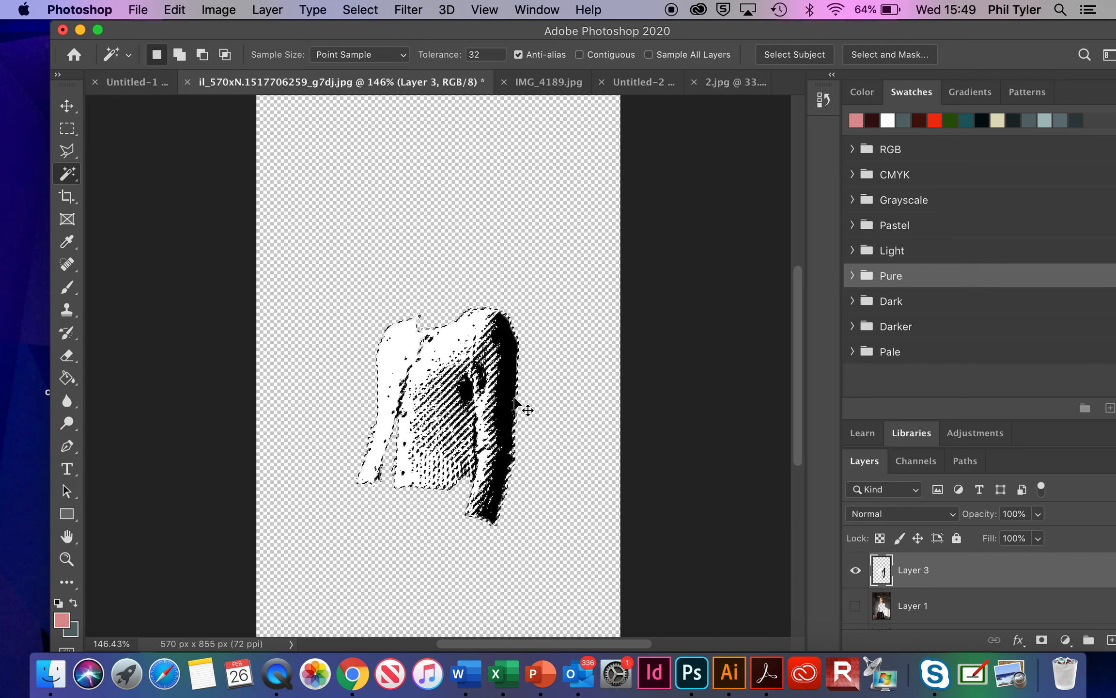
{"action": "key", "text": "super+d"}
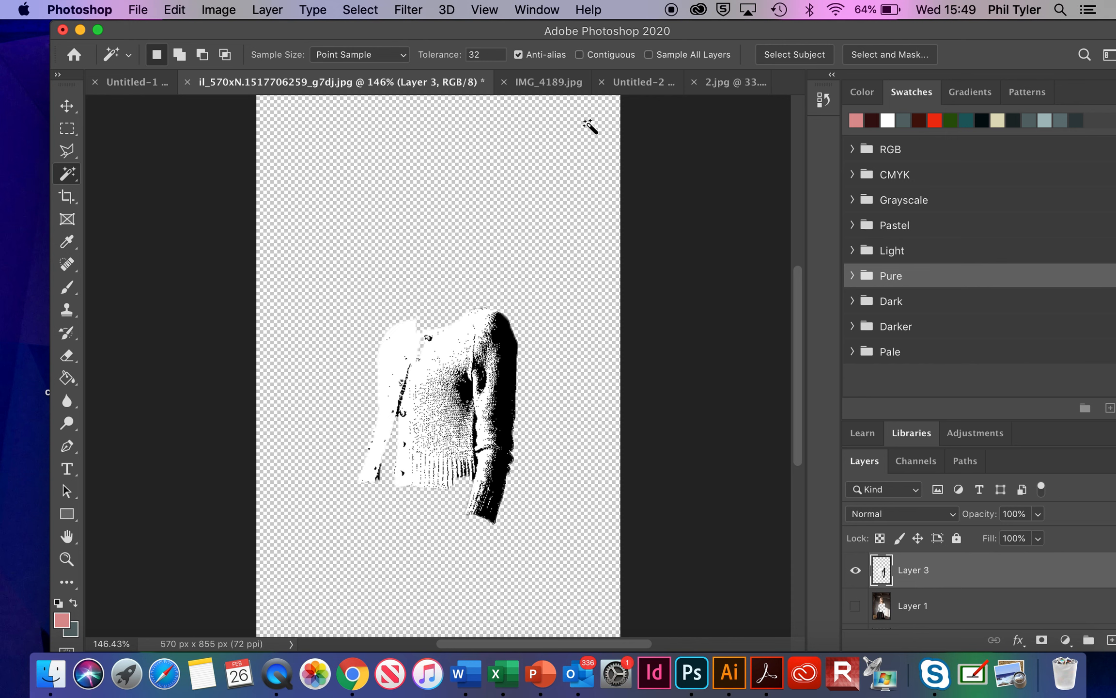
{"action": "left_click", "coordinate": [580, 56]}
{"action": "left_click", "coordinate": [453, 346]}
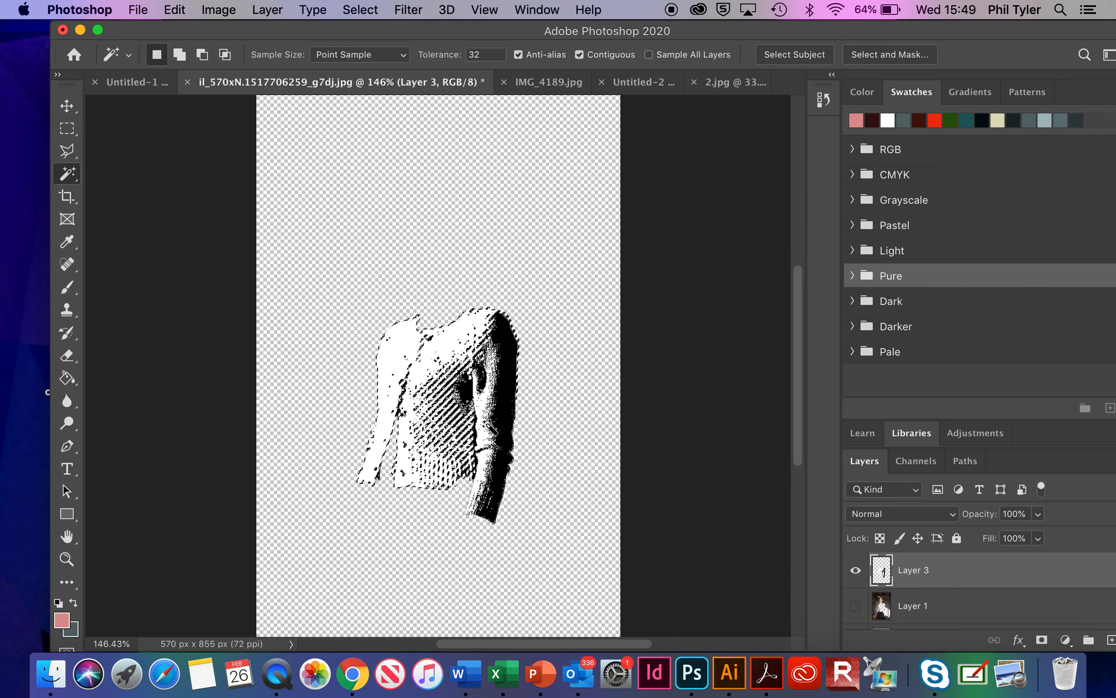
{"action": "key", "text": "super+d"}
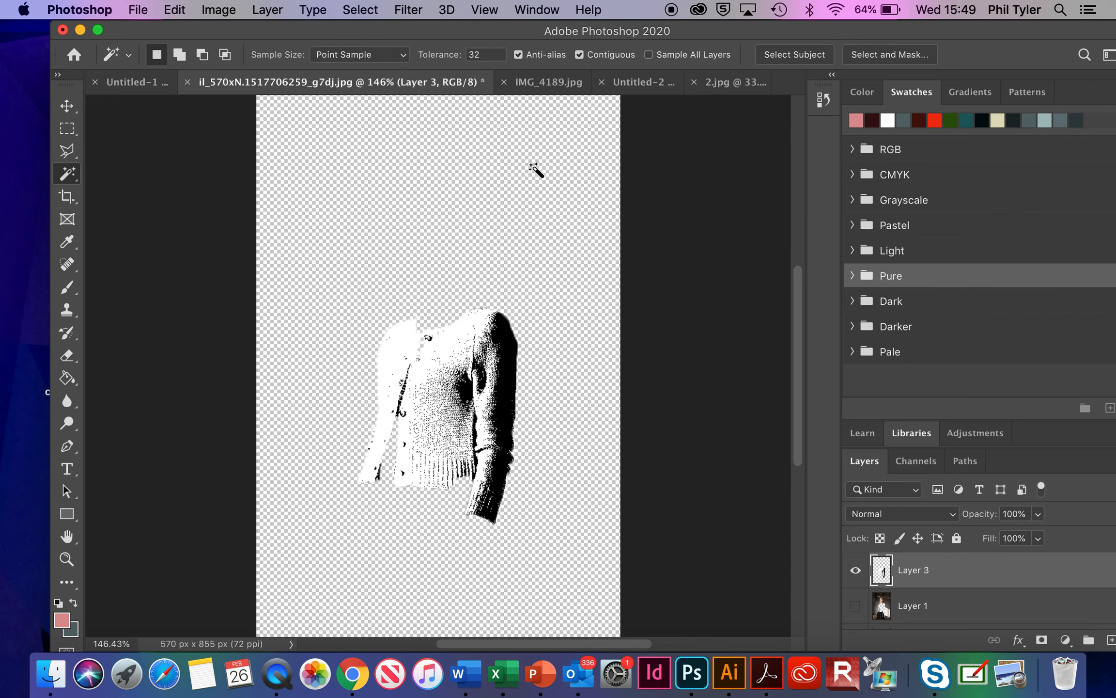
Step: Select all white areas of the cardigan with a non-contiguous Magic Wand, delete them from Layer 3, and deselect
{"action": "left_click", "coordinate": [580, 55]}
{"action": "left_click", "coordinate": [461, 346]}
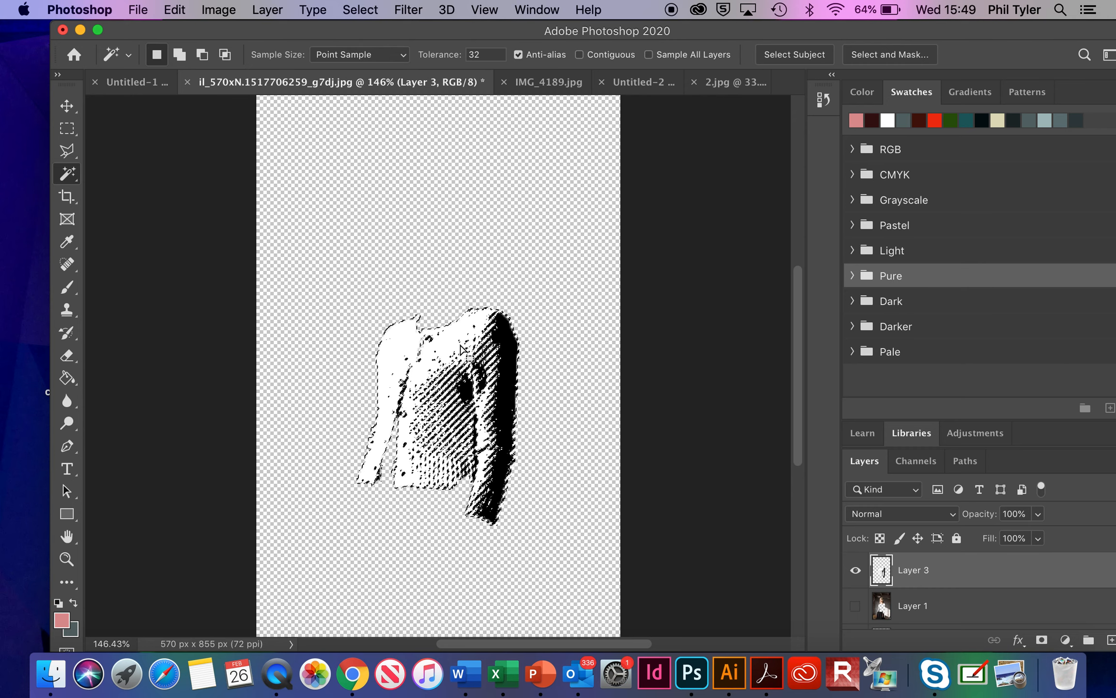
{"action": "key", "text": "Delete"}
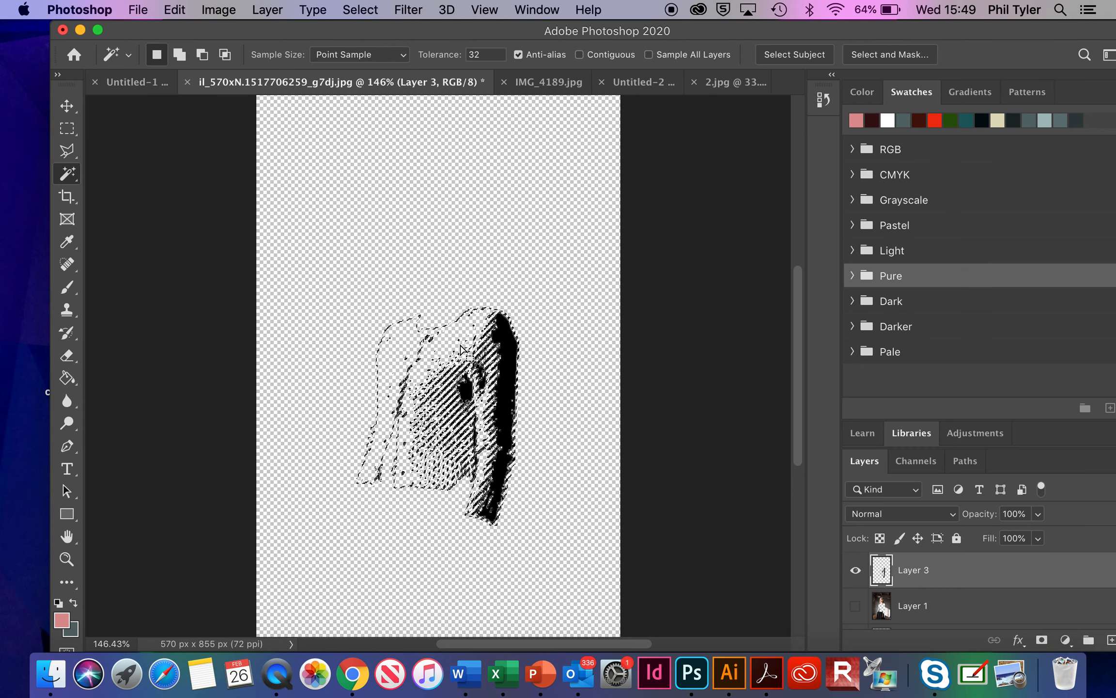
{"action": "key", "text": "ctrl+d"}
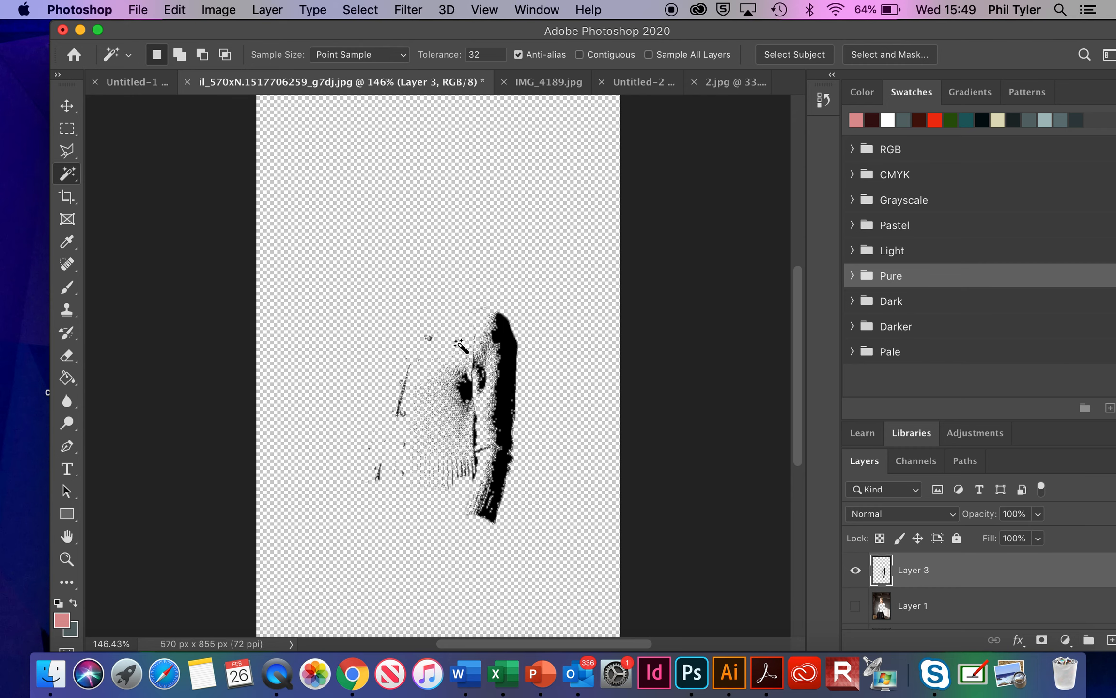
Step: Show Layer 1, Layer 4 and Layer 2 again beneath the black cardigan shading
{"action": "left_click", "coordinate": [861, 604]}
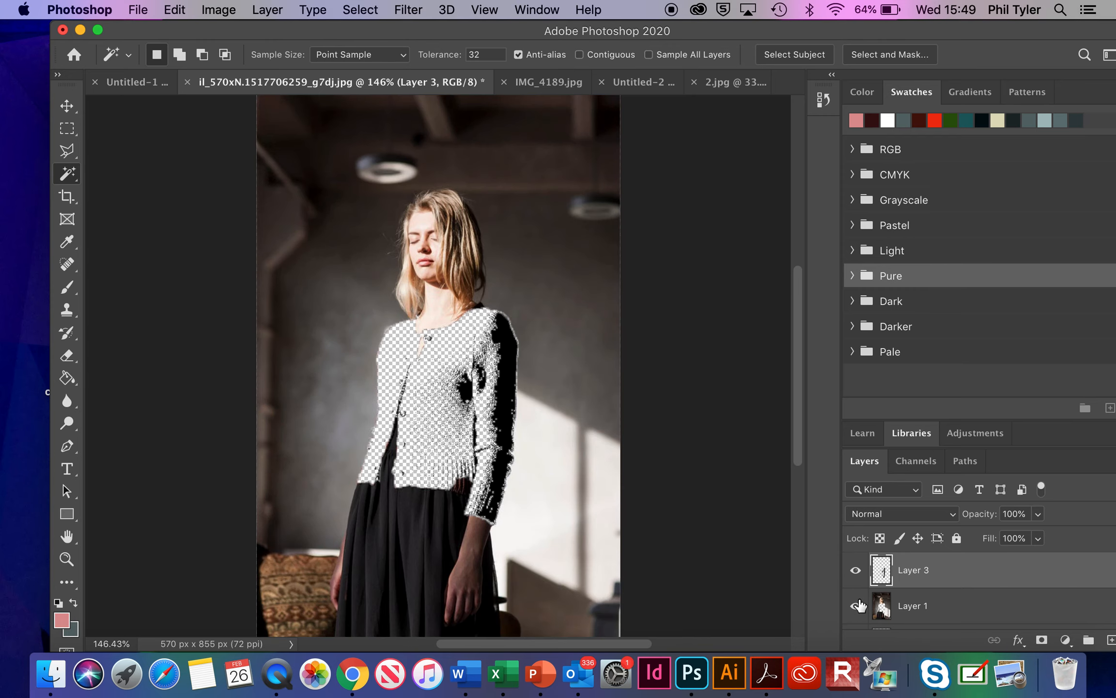
{"action": "scroll", "coordinate": [861, 606], "scroll_direction": "down", "scroll_amount": 2}
{"action": "left_click", "coordinate": [856, 572]}
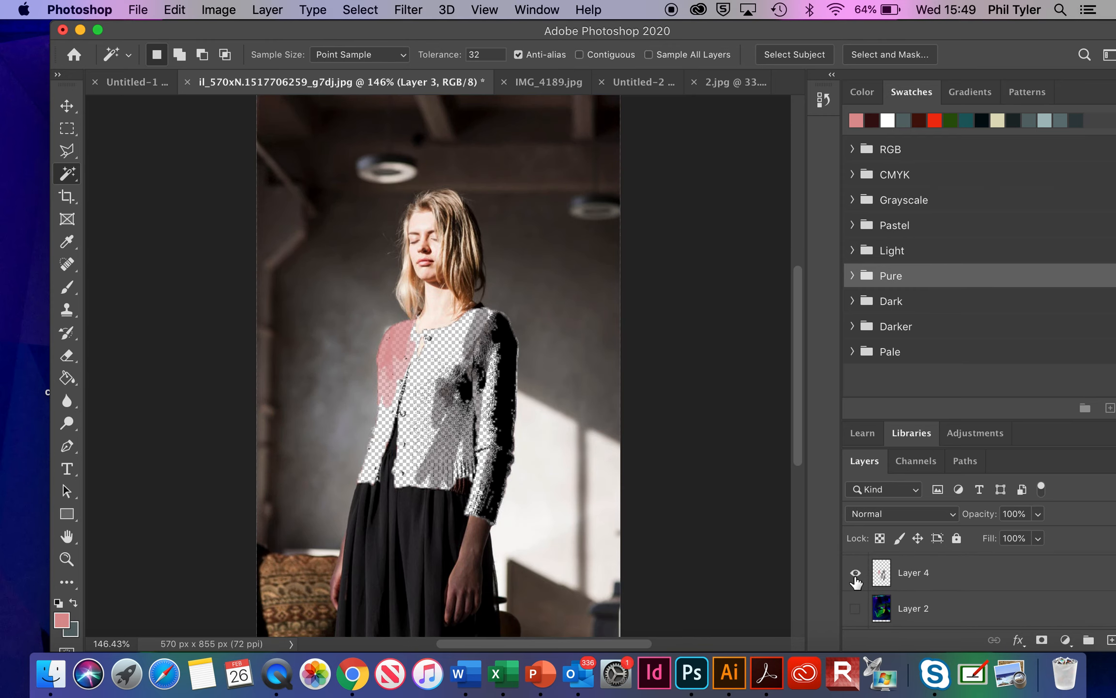
{"action": "left_click", "coordinate": [856, 609]}
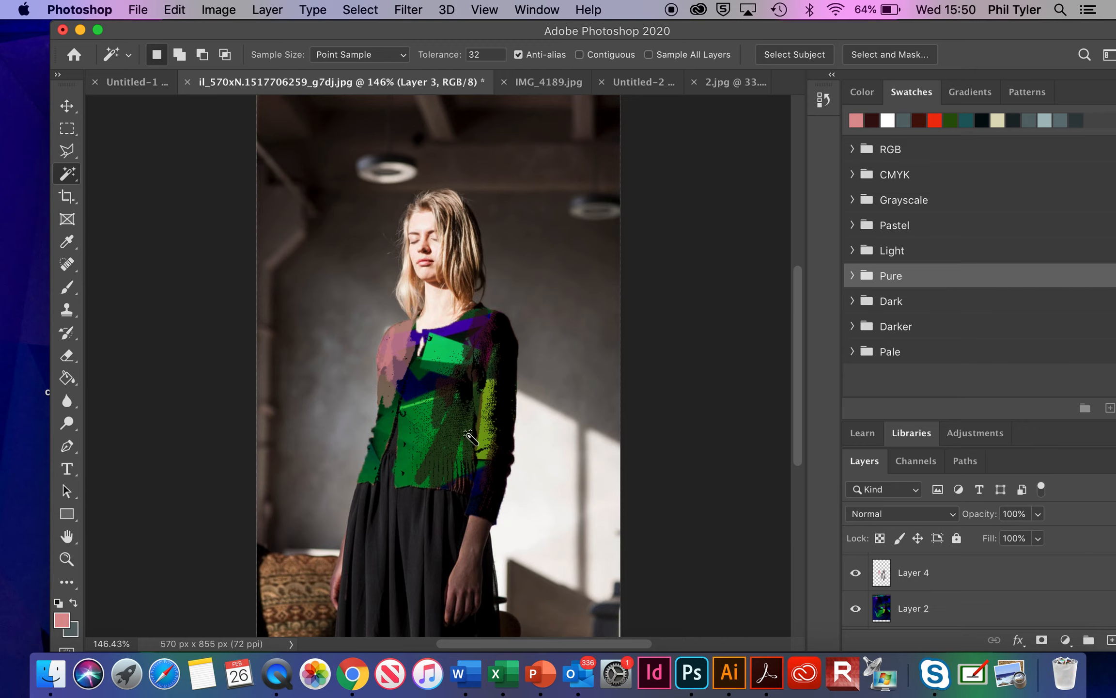
{"action": "scroll", "coordinate": [982, 572], "scroll_direction": "down", "scroll_amount": 2}
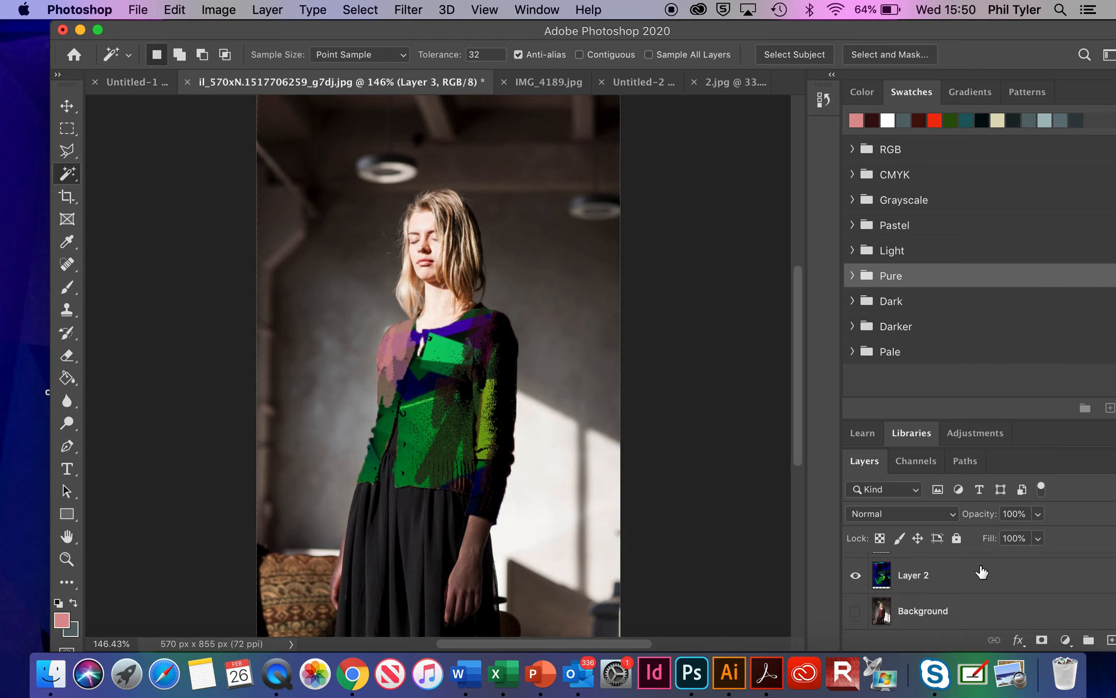
{"action": "left_click", "coordinate": [940, 619]}
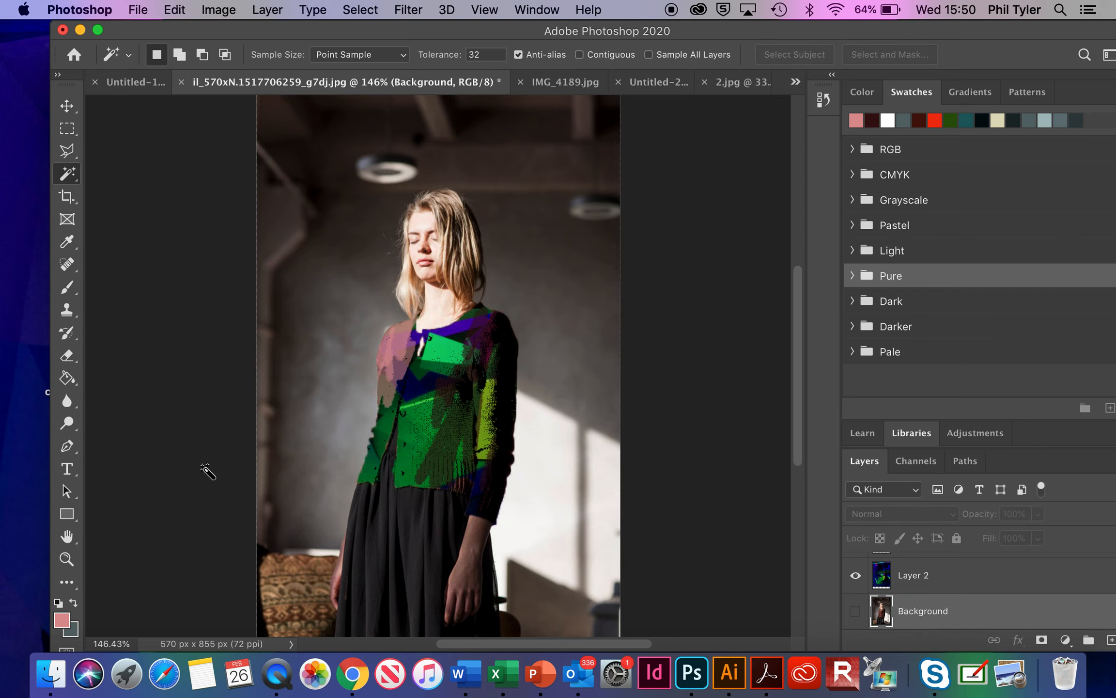
{"action": "left_click", "coordinate": [68, 424]}
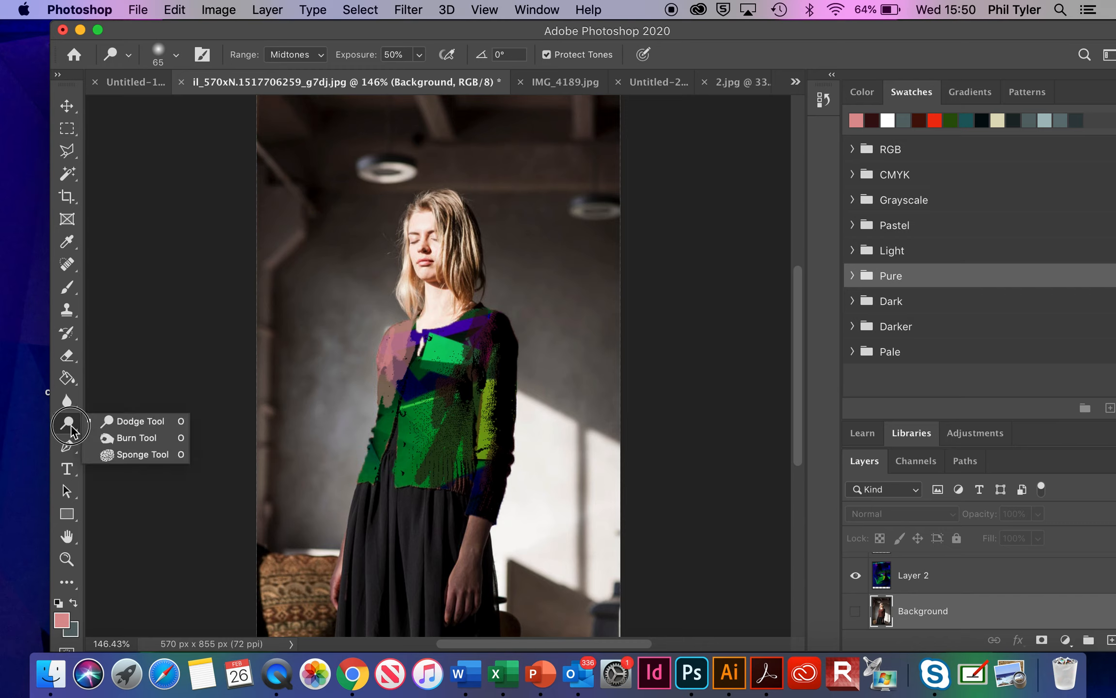
{"action": "left_click", "coordinate": [116, 421]}
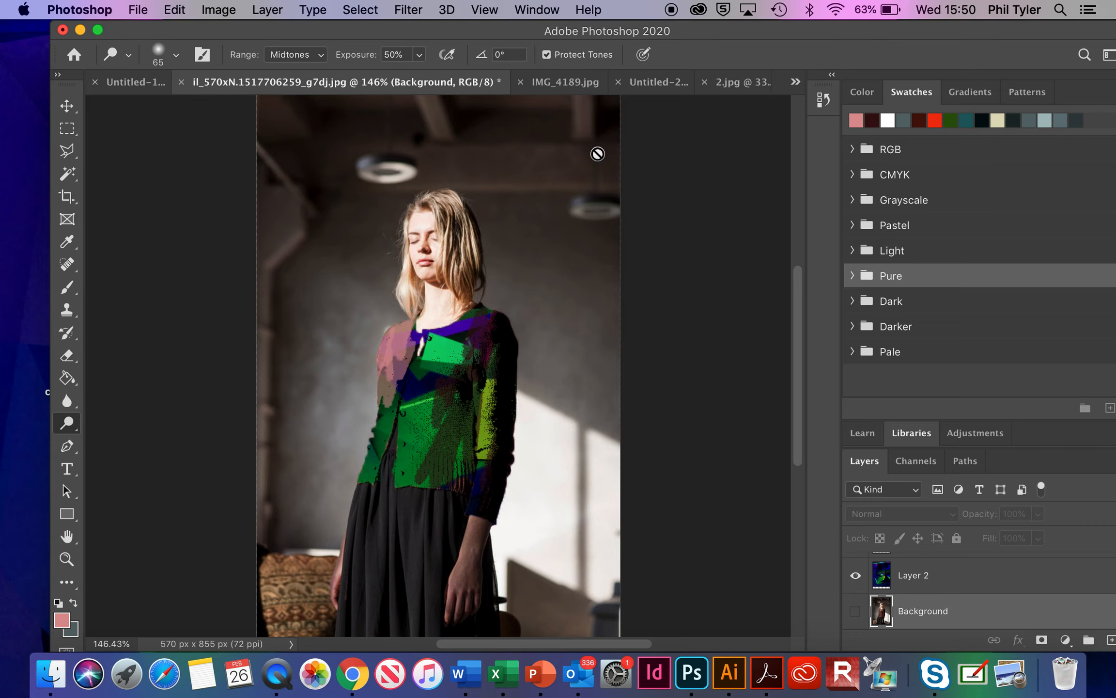
{"action": "left_click", "coordinate": [422, 10]}
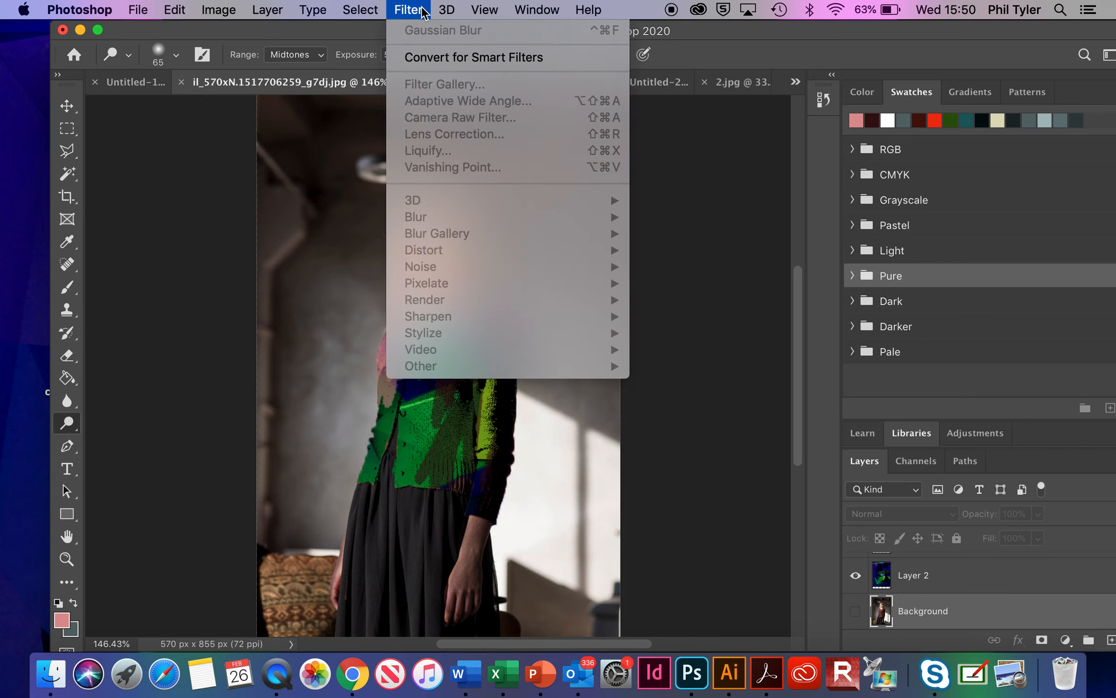
{"action": "left_click", "coordinate": [70, 104]}
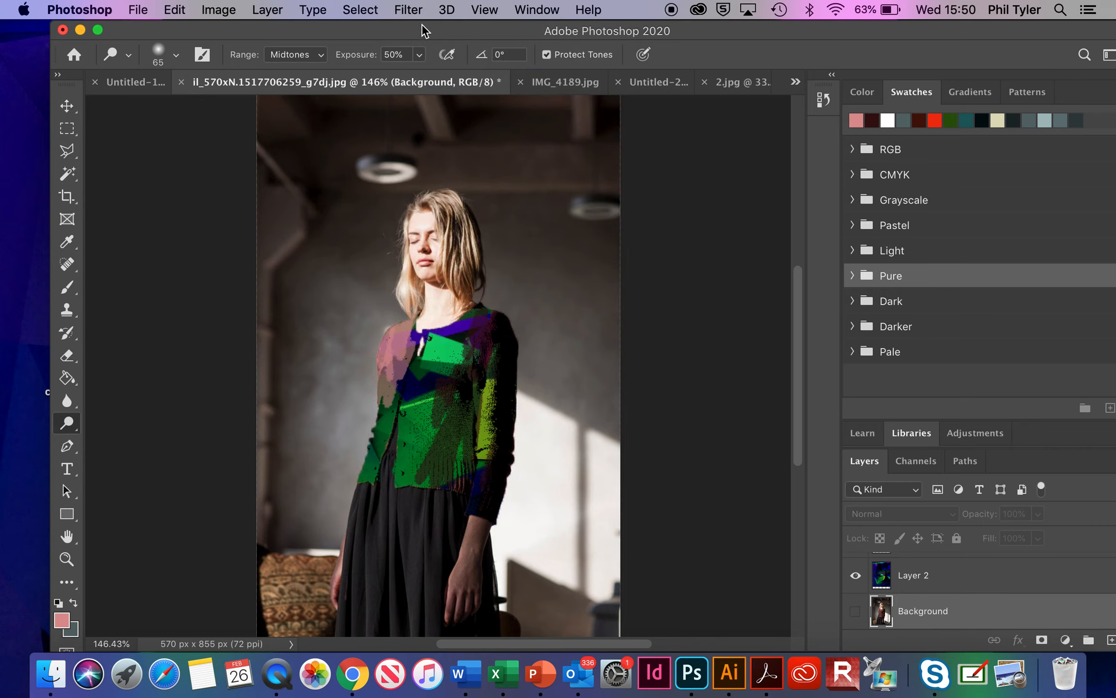
{"action": "left_click", "coordinate": [410, 10]}
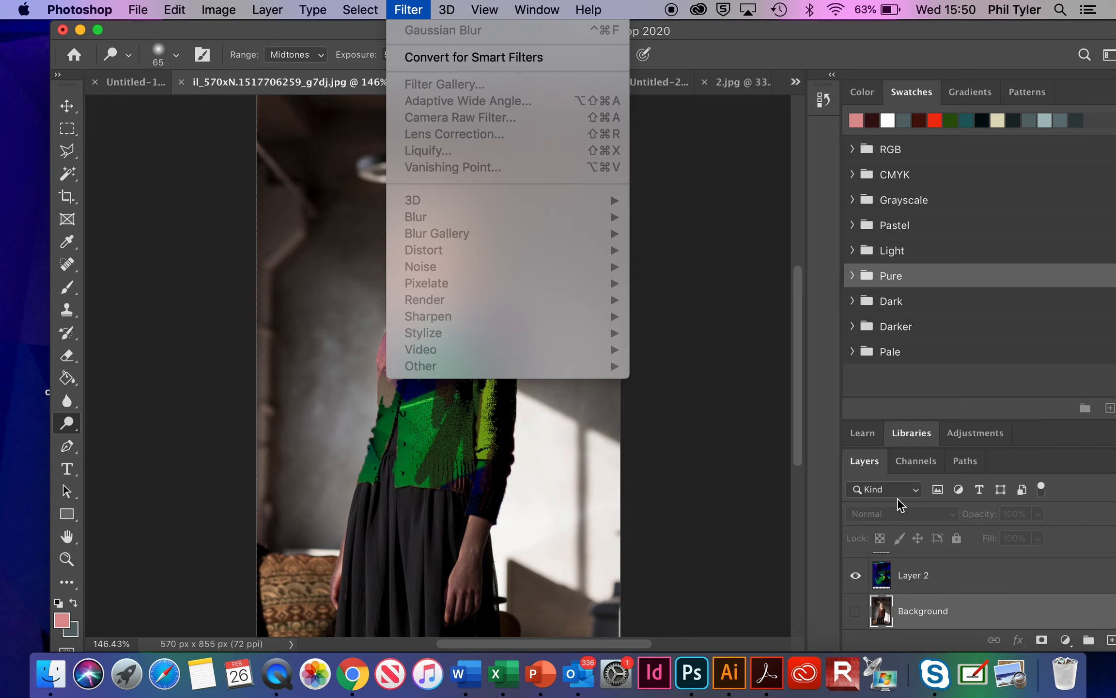
{"action": "left_click", "coordinate": [848, 603]}
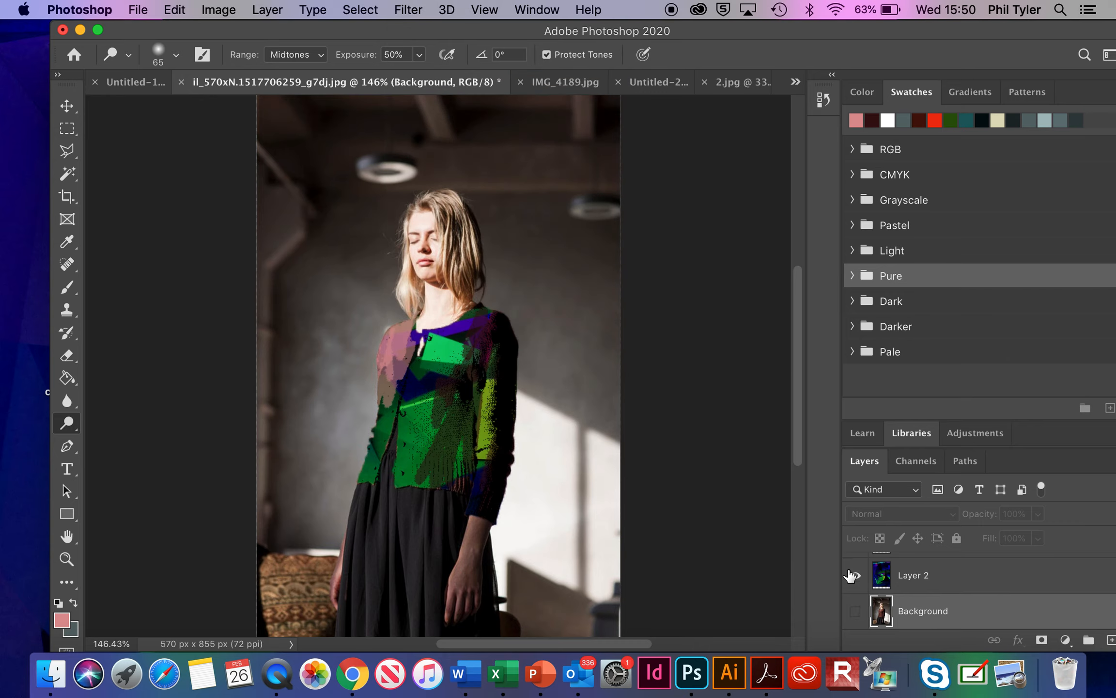
Step: Apply the Cutout artistic filter to Layer 1 with Number of Levels 7 and Edge Simplicity 6
{"action": "scroll", "coordinate": [857, 617], "scroll_direction": "up", "scroll_amount": 2}
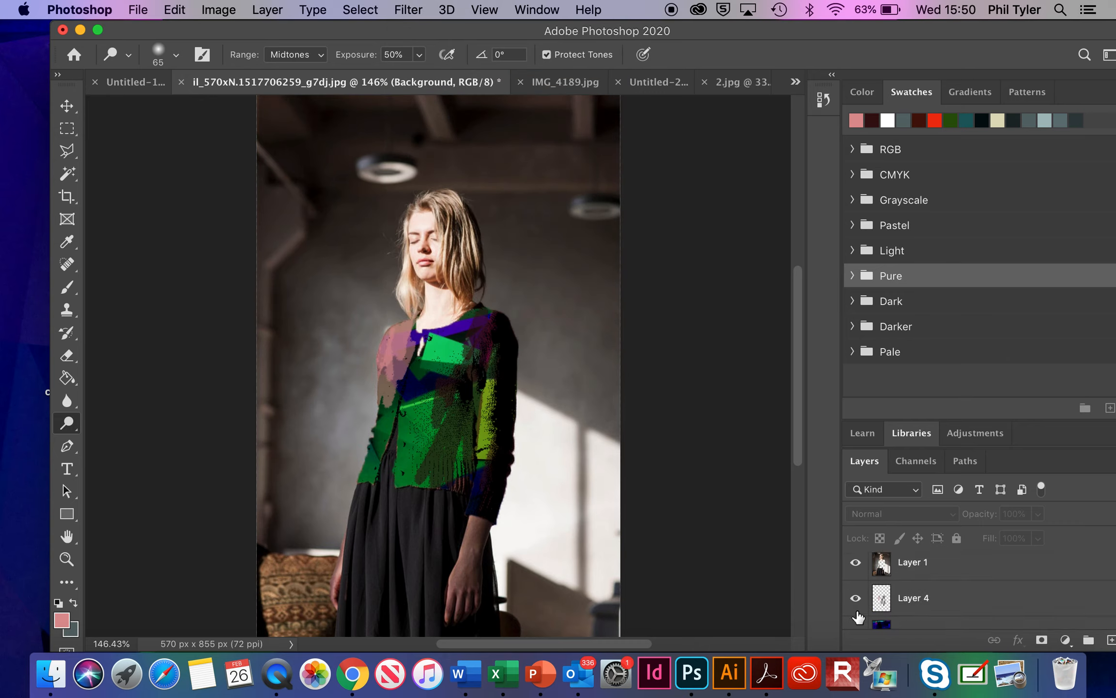
{"action": "scroll", "coordinate": [858, 616], "scroll_direction": "down", "scroll_amount": 1}
{"action": "scroll", "coordinate": [857, 616], "scroll_direction": "up", "scroll_amount": 2}
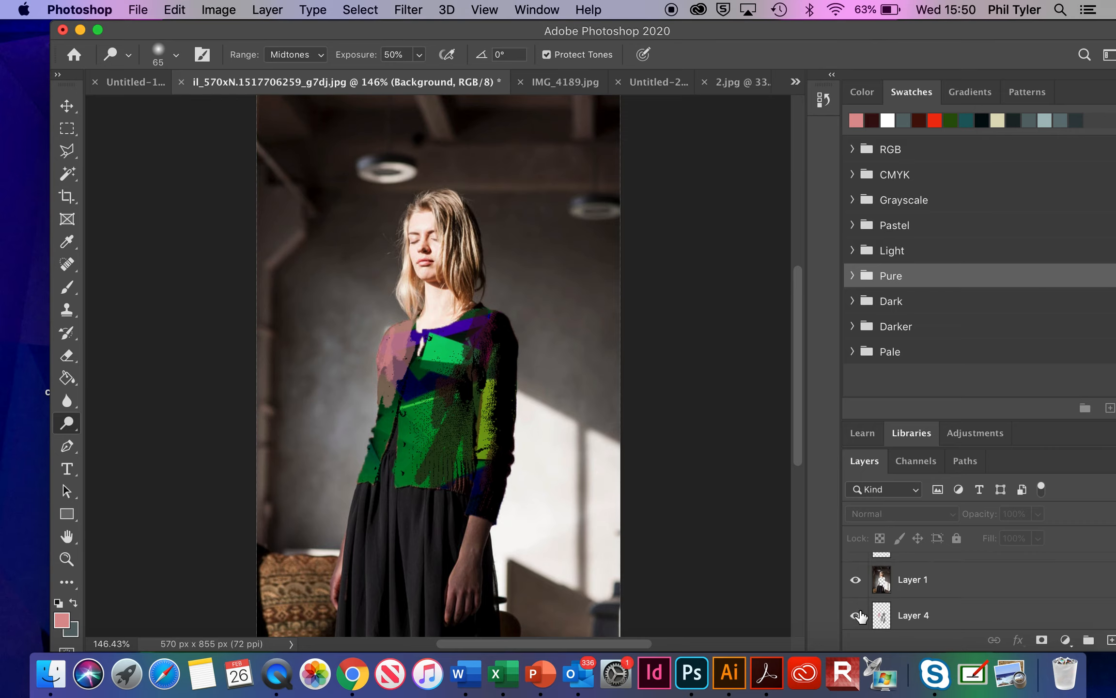
{"action": "left_click", "coordinate": [917, 581]}
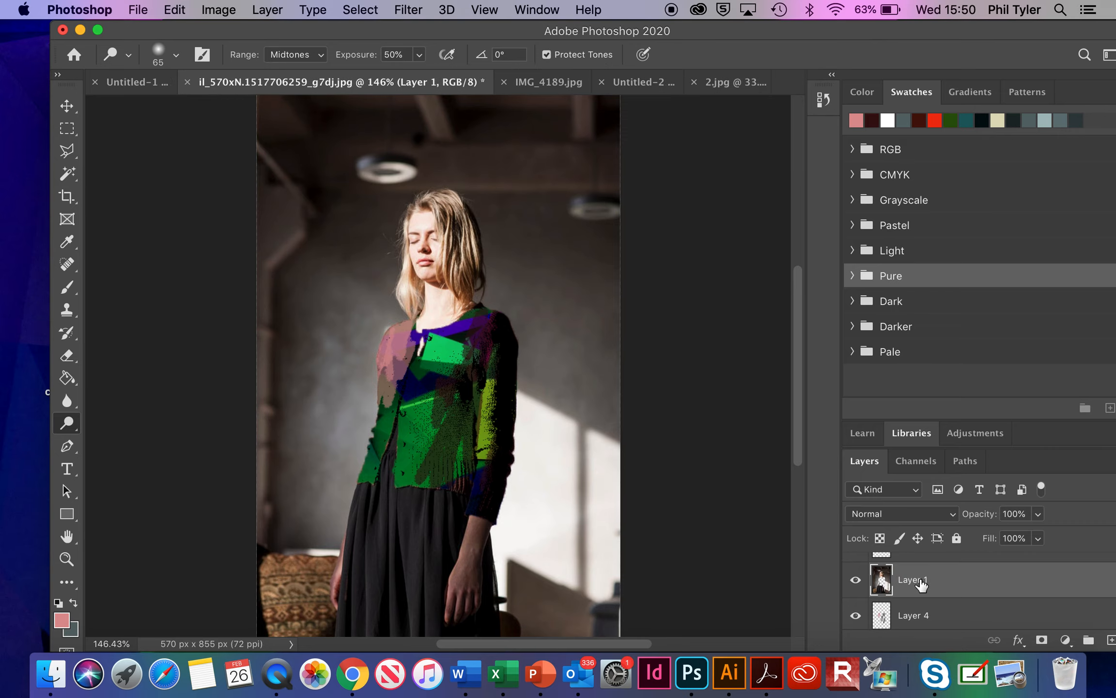
{"action": "scroll", "coordinate": [921, 584], "scroll_direction": "up", "scroll_amount": 1}
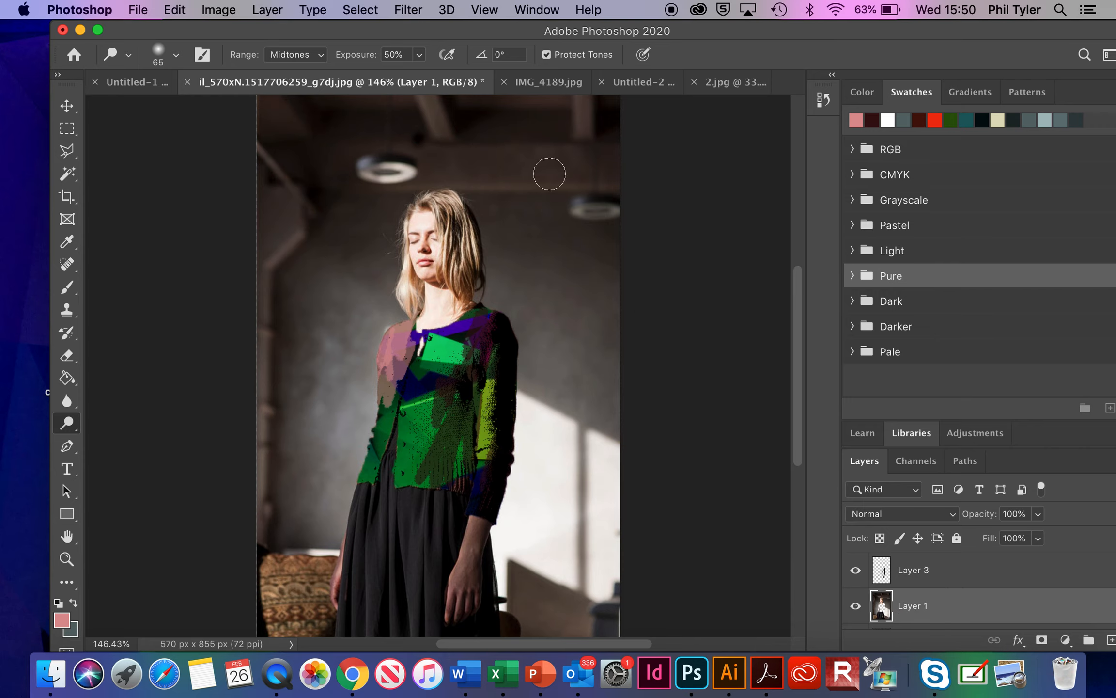
{"action": "left_click", "coordinate": [417, 11]}
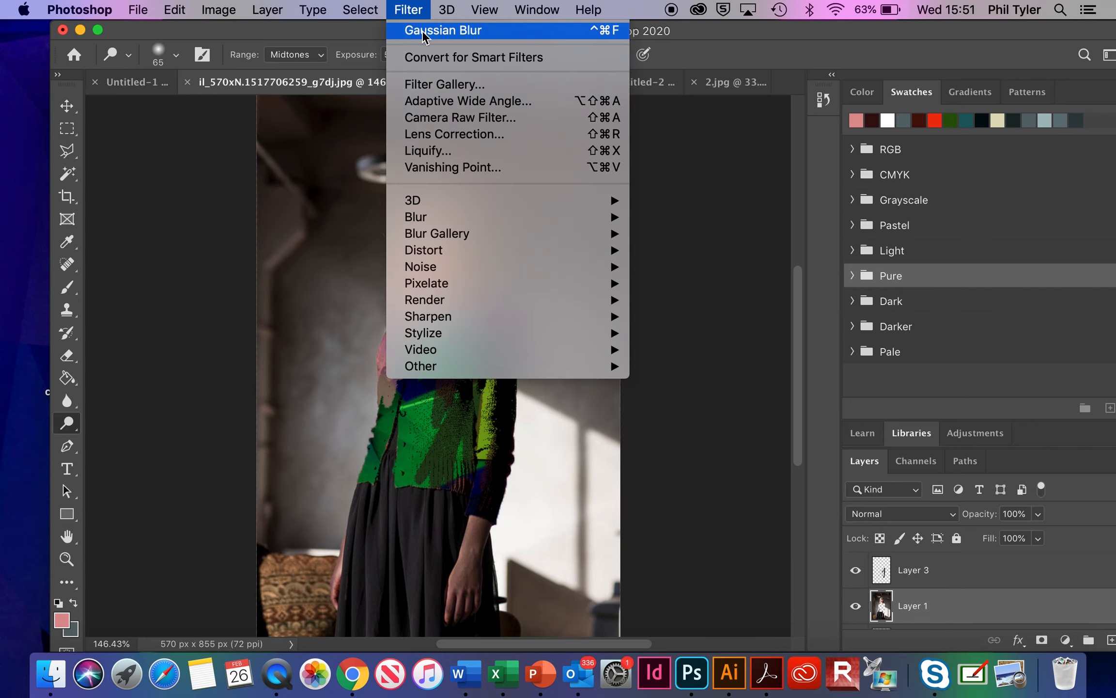
{"action": "left_click", "coordinate": [460, 82]}
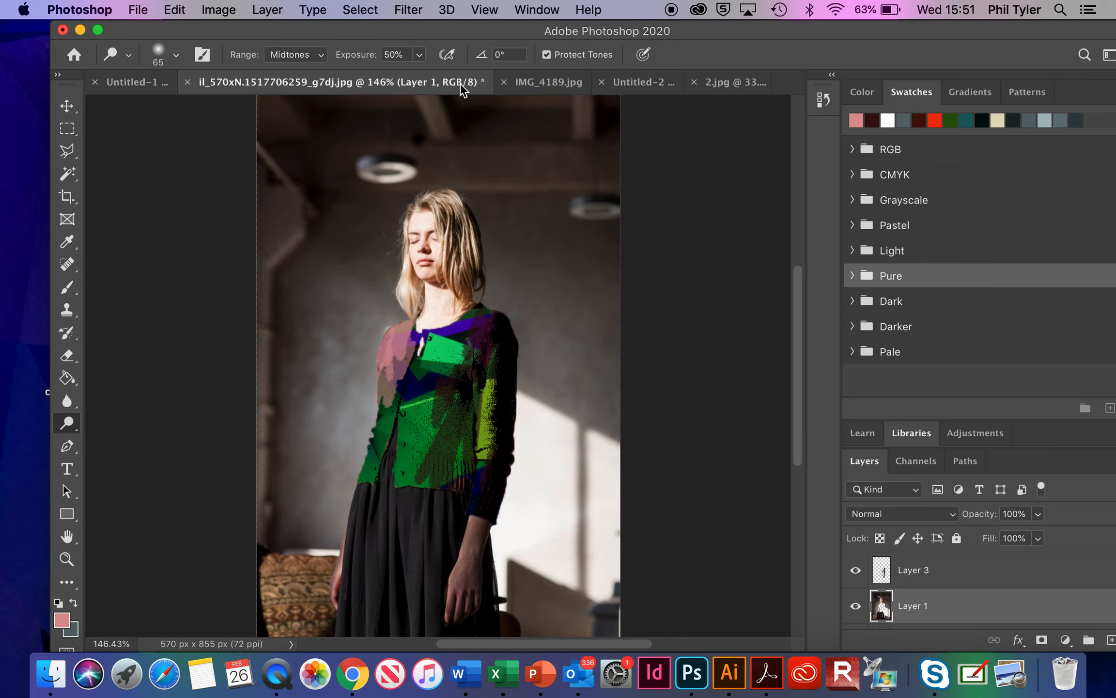
{"action": "left_click", "coordinate": [765, 88]}
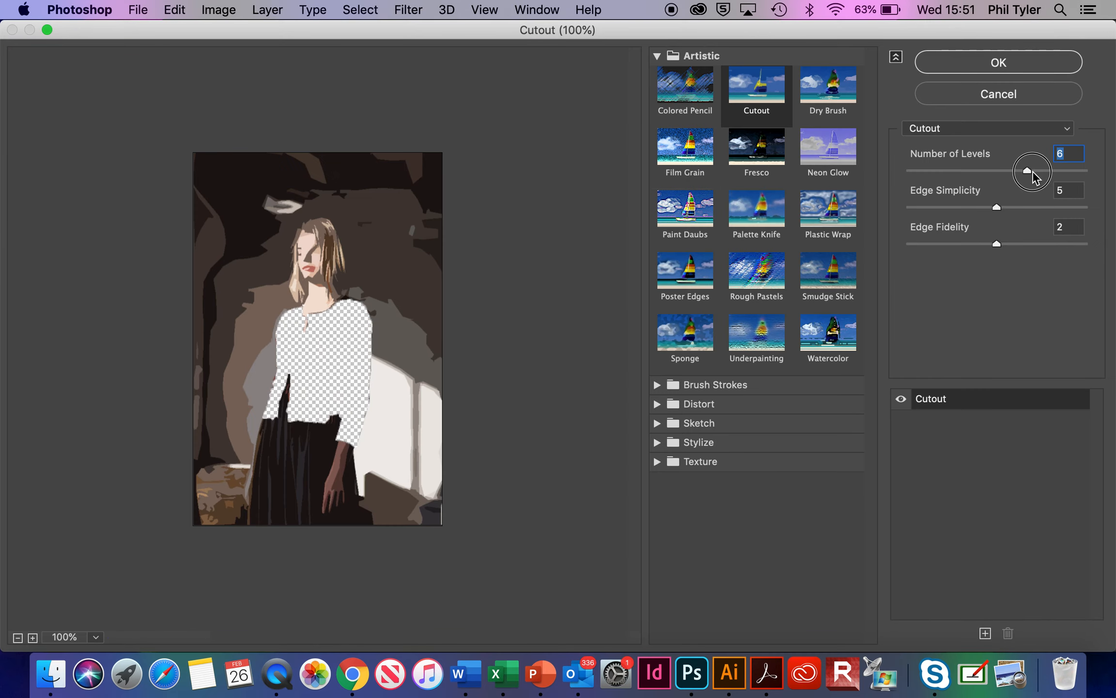
{"action": "mouse_move", "coordinate": [1033, 171]}
{"action": "left_mouse_down"}
{"action": "mouse_move", "coordinate": [1062, 171]}
{"action": "mouse_move", "coordinate": [1051, 171]}
{"action": "left_mouse_up"}
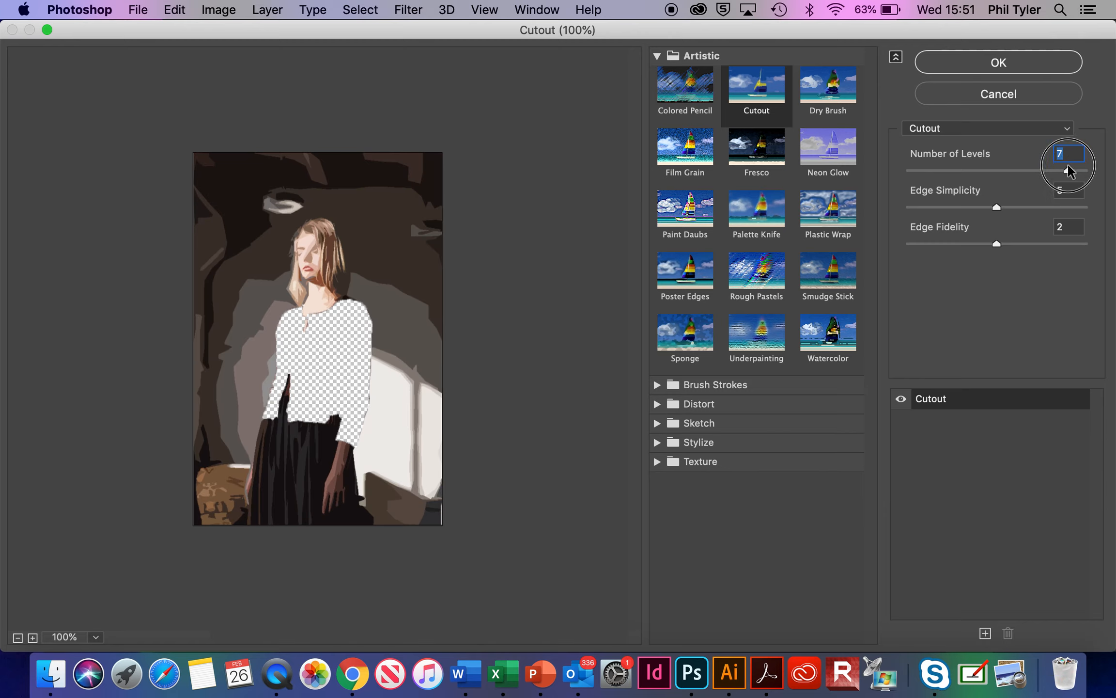
{"action": "mouse_move", "coordinate": [997, 207]}
{"action": "left_mouse_down"}
{"action": "mouse_move", "coordinate": [1027, 210]}
{"action": "mouse_move", "coordinate": [1015, 211]}
{"action": "left_mouse_up"}
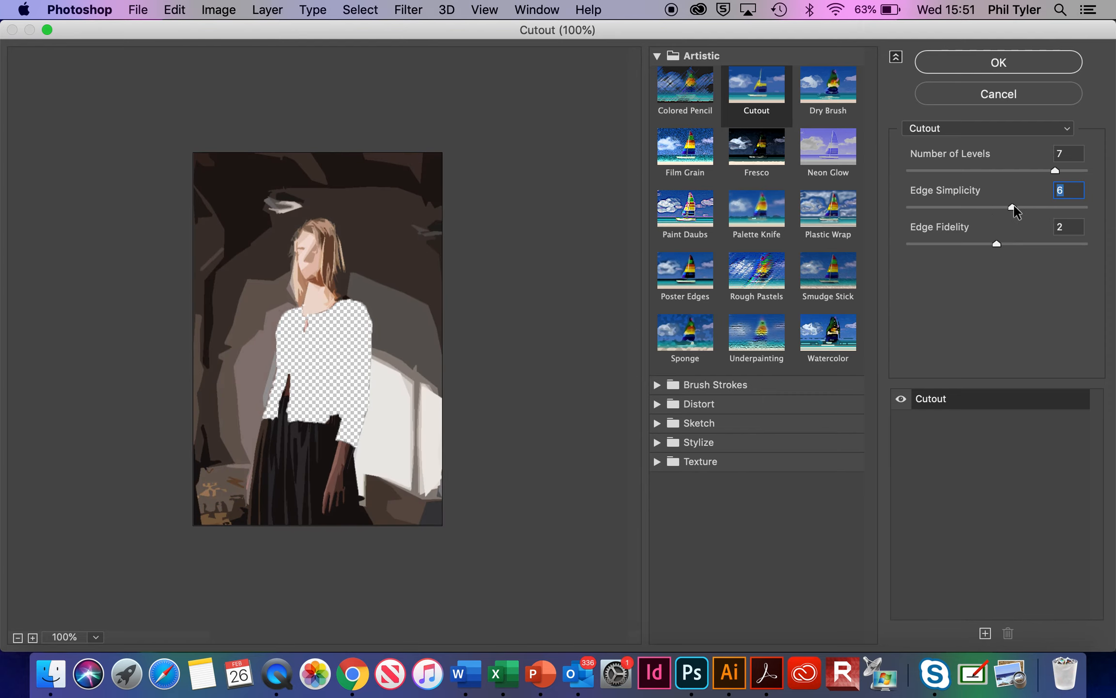
{"action": "left_click", "coordinate": [998, 62]}
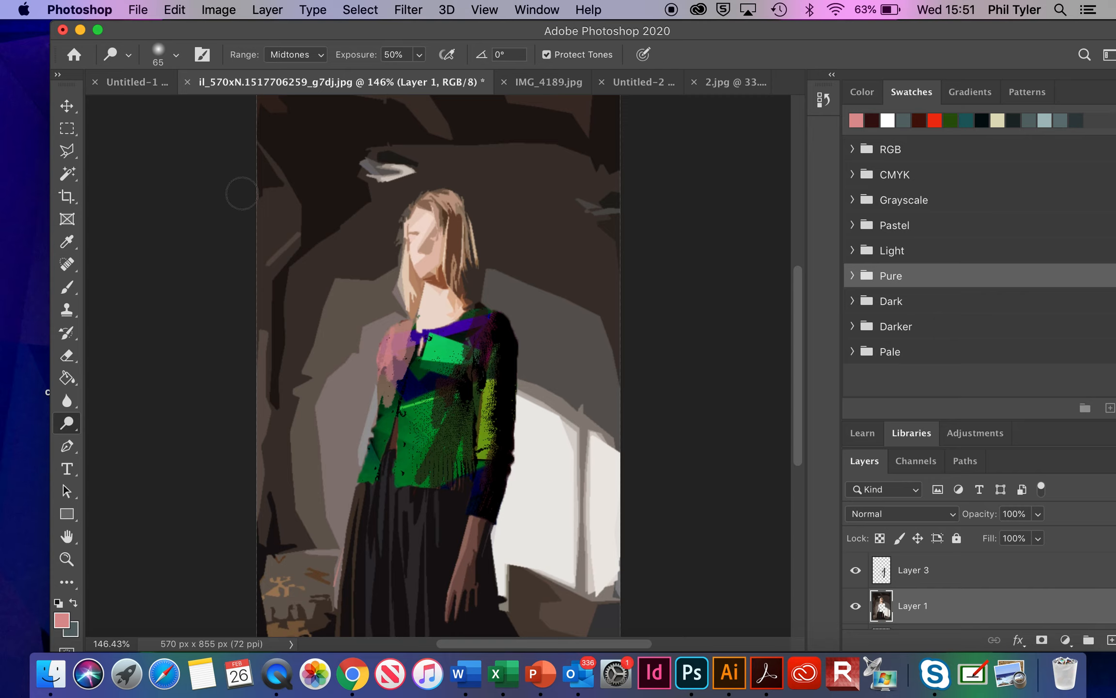
Step: Select the background around the woman with a 39 px Quick Selection brush, subtracting her head, hair and neck
{"action": "left_click", "coordinate": [73, 177]}
{"action": "right_click", "coordinate": [72, 177]}
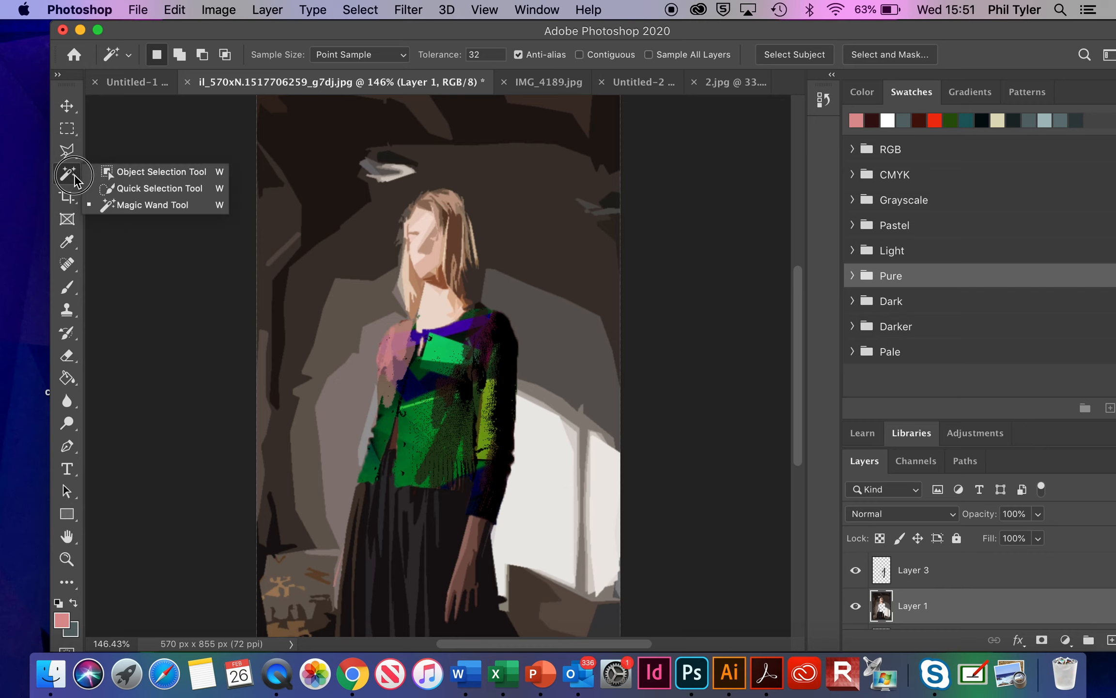
{"action": "left_click", "coordinate": [127, 186]}
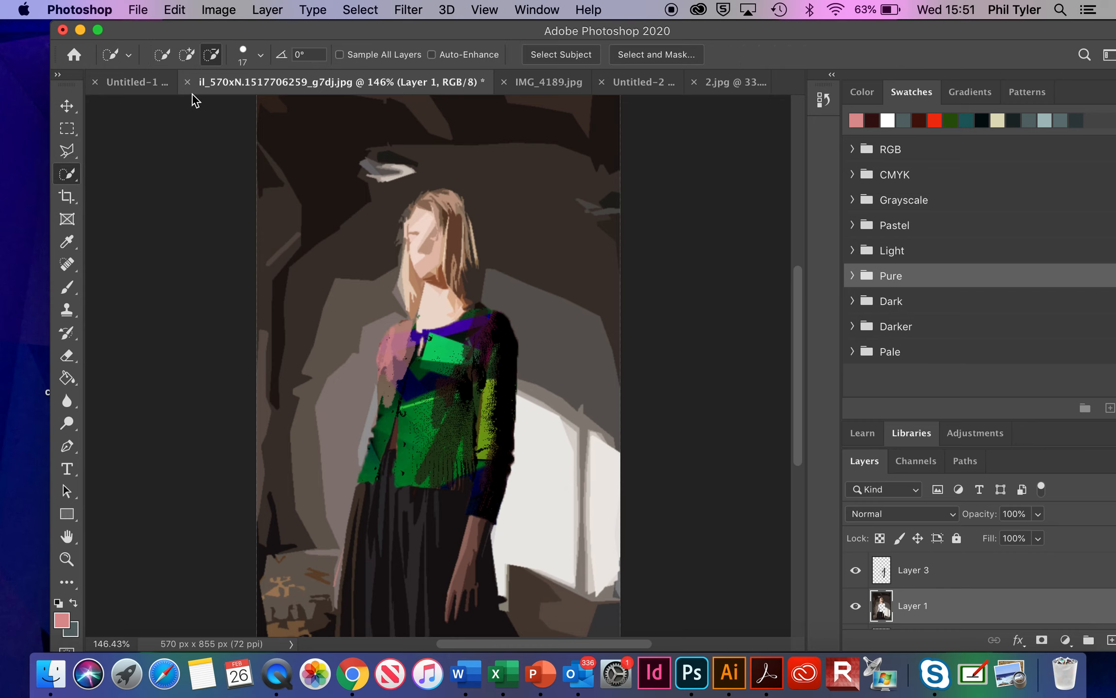
{"action": "left_click", "coordinate": [261, 55]}
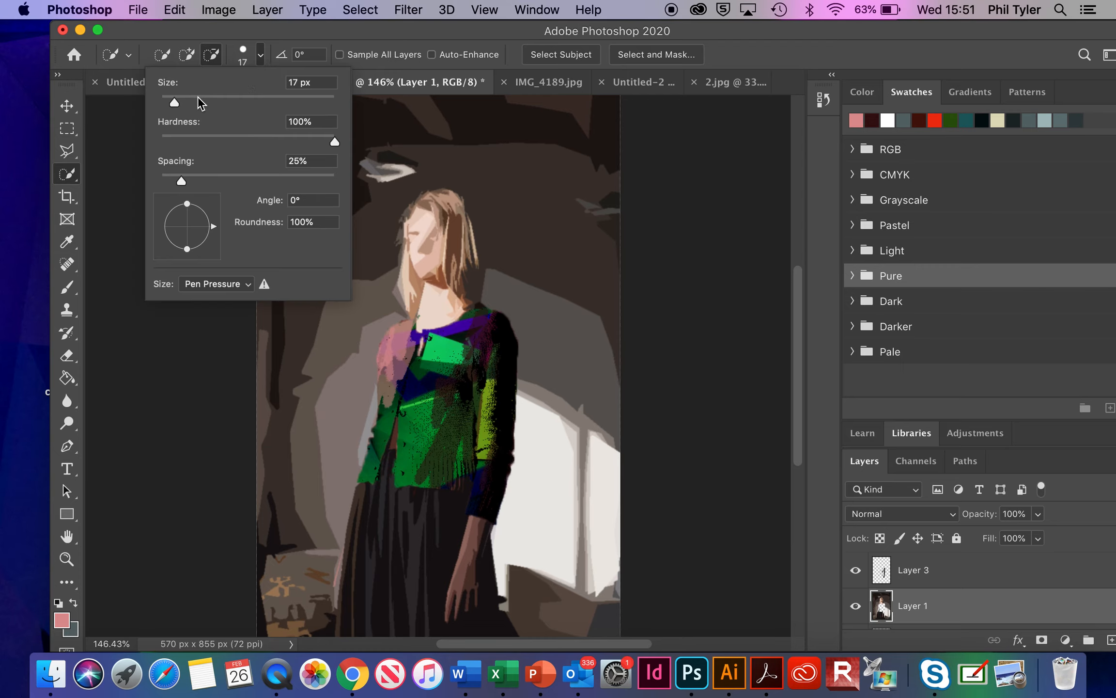
{"action": "left_click_drag", "start_coordinate": [176, 102], "coordinate": [193, 102]}
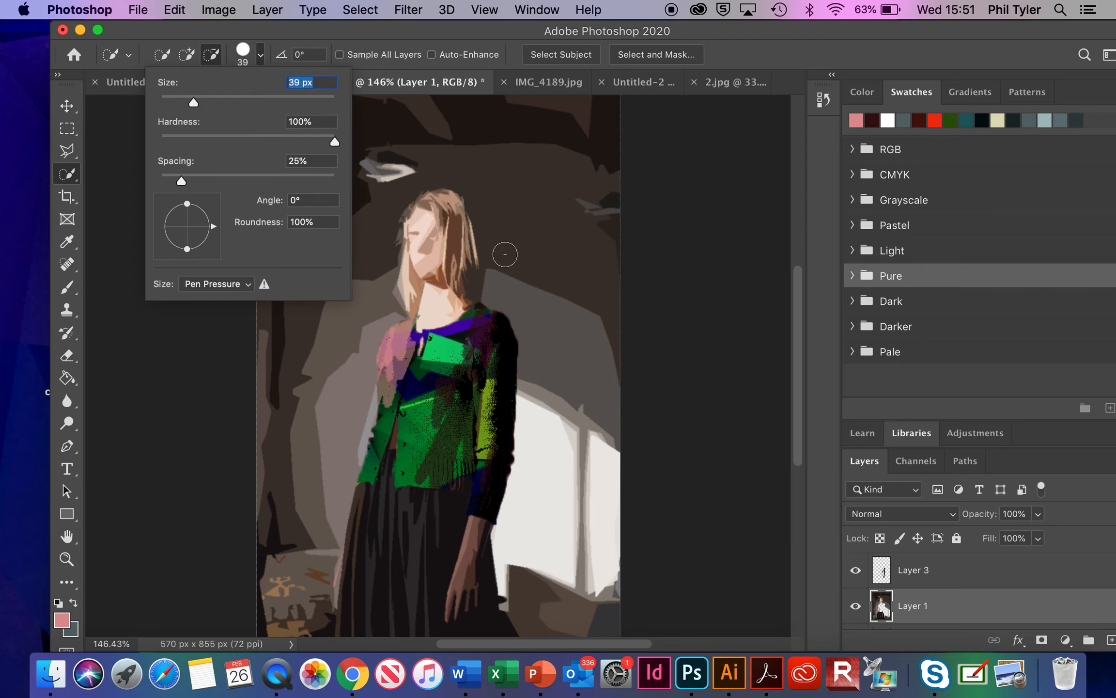
{"action": "mouse_move", "coordinate": [539, 322]}
{"action": "left_mouse_down"}
{"action": "mouse_move", "coordinate": [563, 396]}
{"action": "mouse_move", "coordinate": [557, 435]}
{"action": "mouse_move", "coordinate": [550, 287]}
{"action": "mouse_move", "coordinate": [512, 218]}
{"action": "mouse_move", "coordinate": [455, 161]}
{"action": "mouse_move", "coordinate": [358, 152]}
{"action": "mouse_move", "coordinate": [358, 331]}
{"action": "mouse_move", "coordinate": [338, 402]}
{"action": "left_mouse_up"}
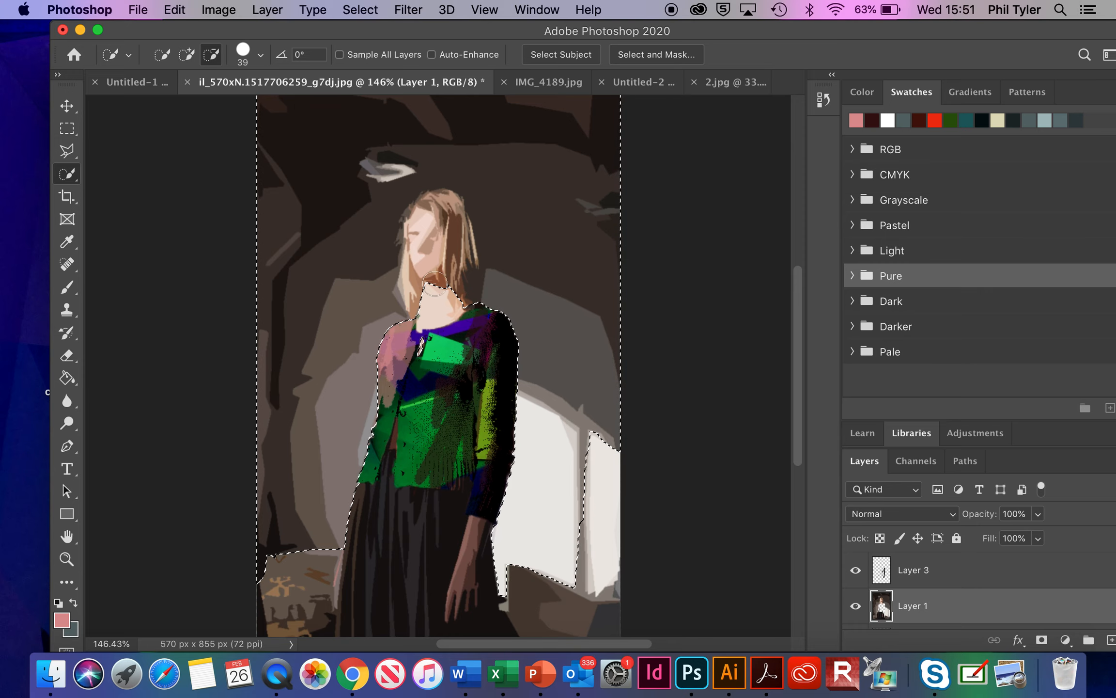
{"action": "mouse_move", "coordinate": [444, 293]}
{"action": "left_mouse_down"}
{"action": "mouse_move", "coordinate": [431, 231]}
{"action": "mouse_move", "coordinate": [446, 211]}
{"action": "mouse_move", "coordinate": [464, 265]}
{"action": "mouse_move", "coordinate": [430, 214]}
{"action": "mouse_move", "coordinate": [416, 215]}
{"action": "mouse_move", "coordinate": [406, 262]}
{"action": "left_mouse_up"}
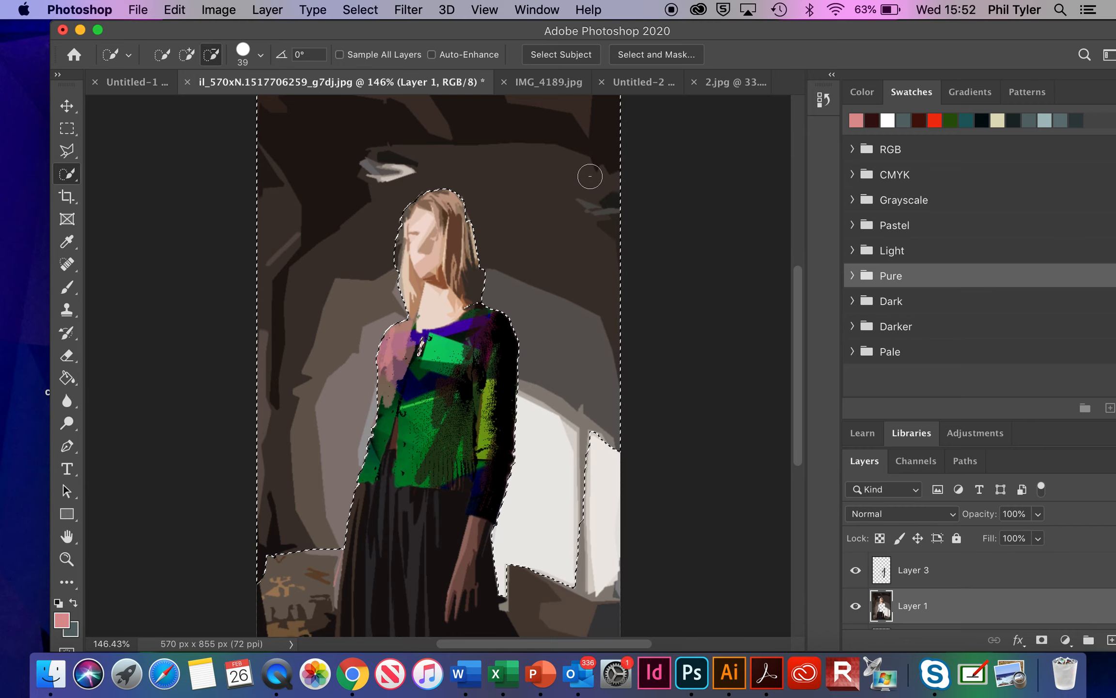
Step: Blur the selected background on Layer 1 with a Gaussian Blur of about 14.8 pixels radius and deselect
{"action": "left_click", "coordinate": [417, 10]}
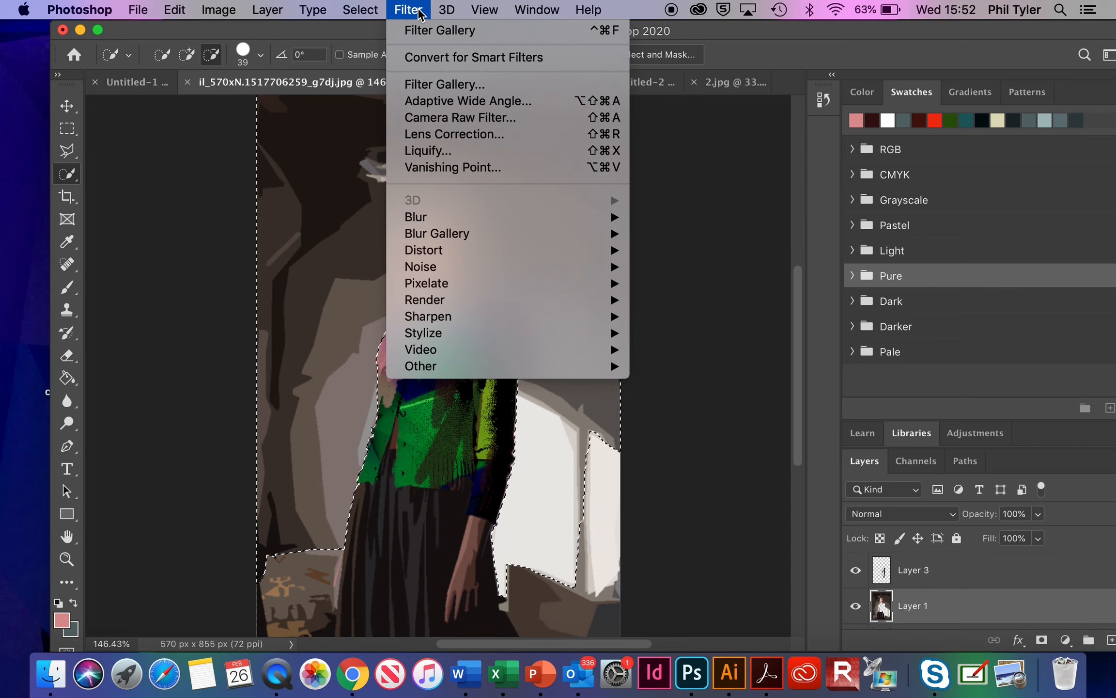
{"action": "mouse_move", "coordinate": [491, 236]}
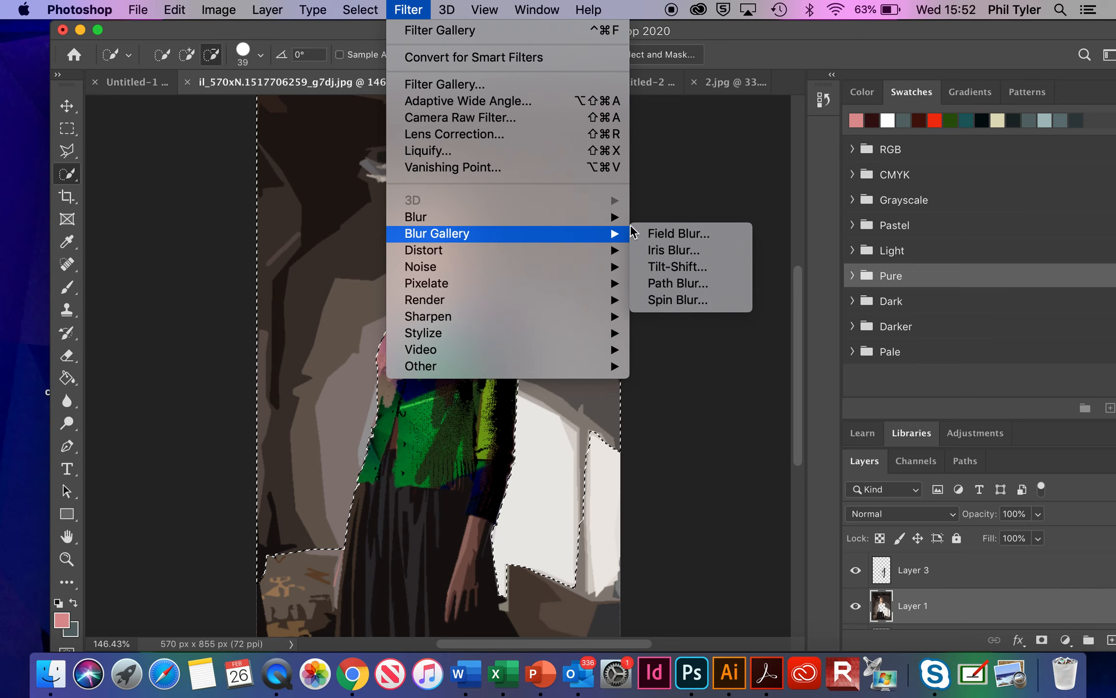
{"action": "mouse_move", "coordinate": [586, 216]}
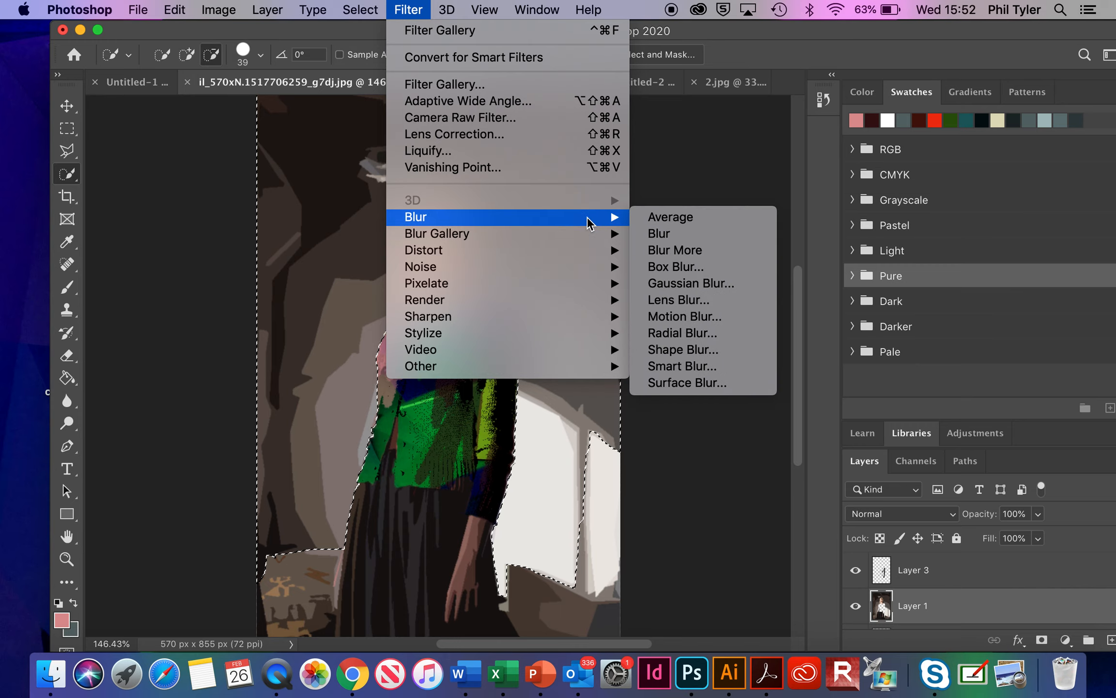
{"action": "left_click", "coordinate": [700, 289]}
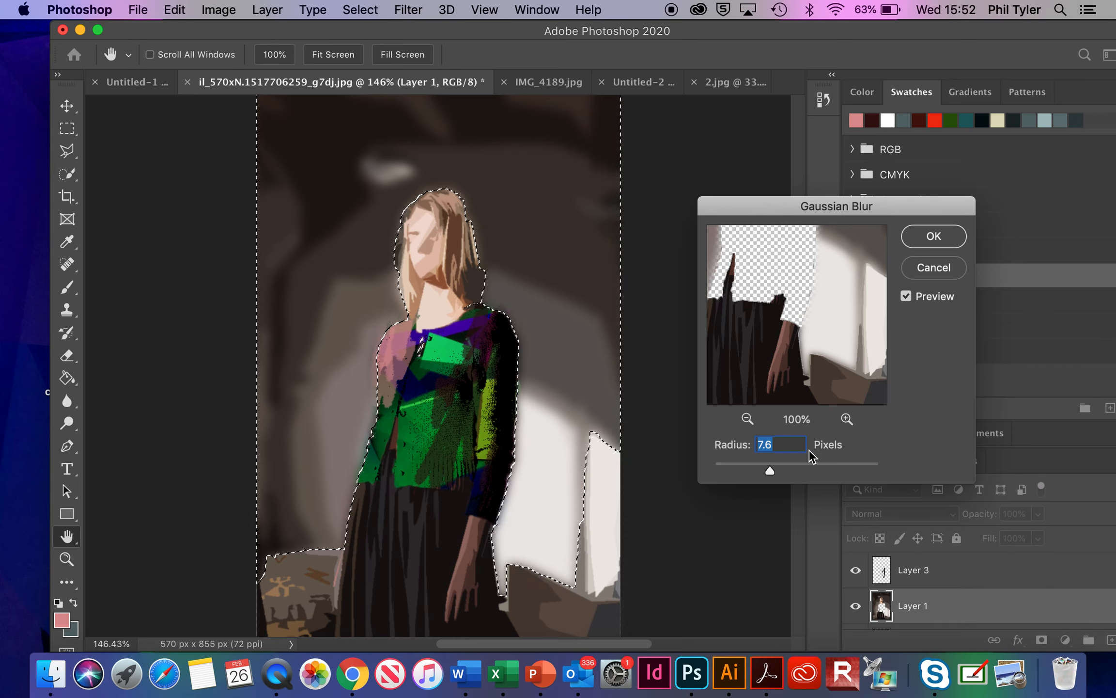
{"action": "mouse_move", "coordinate": [770, 470]}
{"action": "left_mouse_down"}
{"action": "mouse_move", "coordinate": [800, 467]}
{"action": "mouse_move", "coordinate": [766, 462]}
{"action": "mouse_move", "coordinate": [783, 461]}
{"action": "left_mouse_up"}
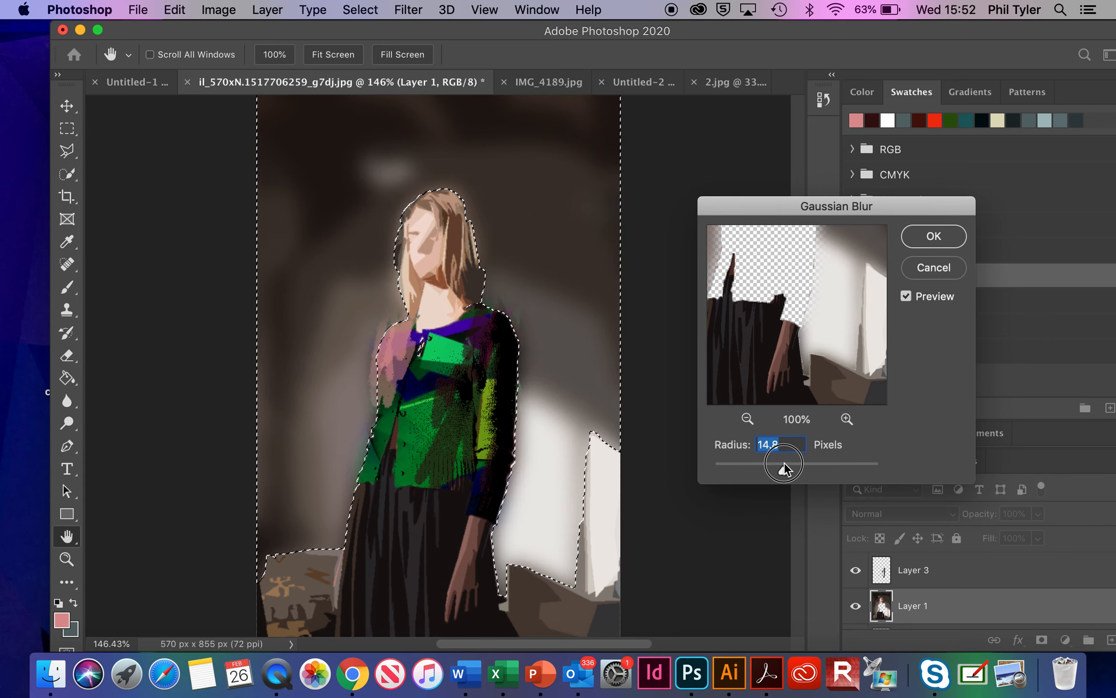
{"action": "left_click", "coordinate": [934, 237]}
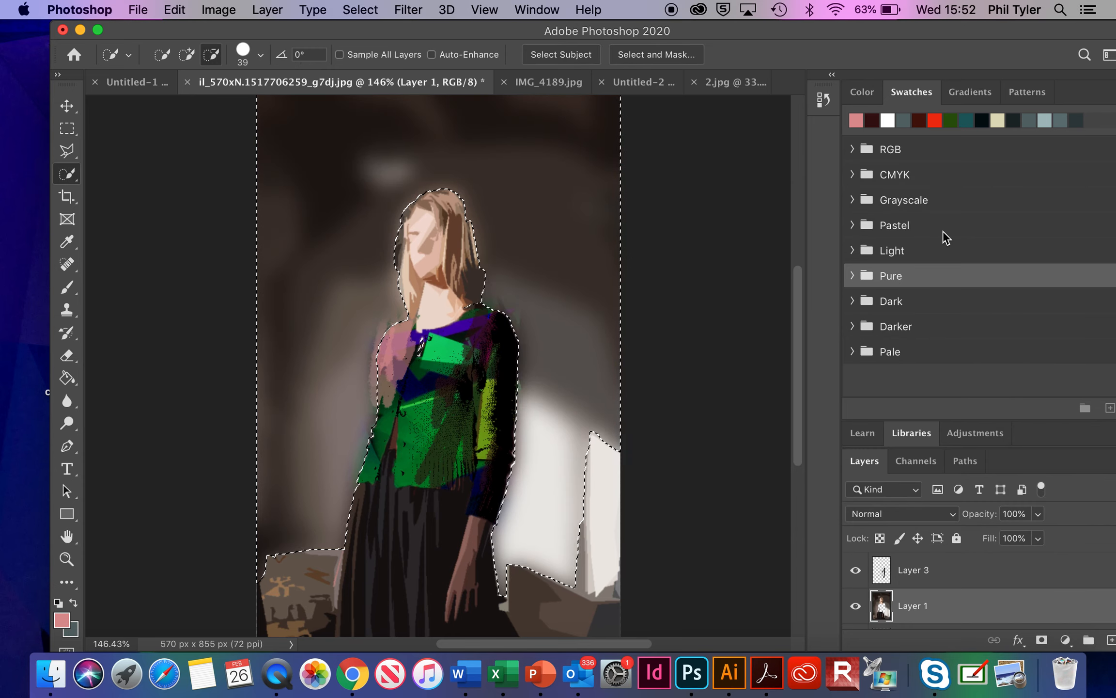
{"action": "key", "text": "super+d"}
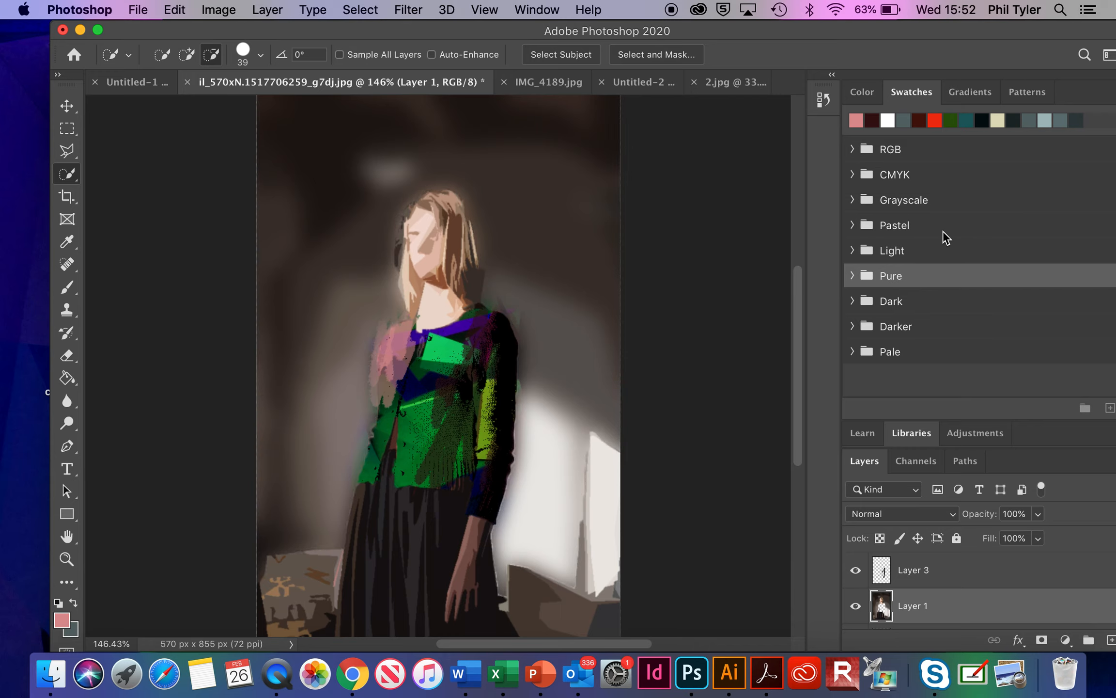